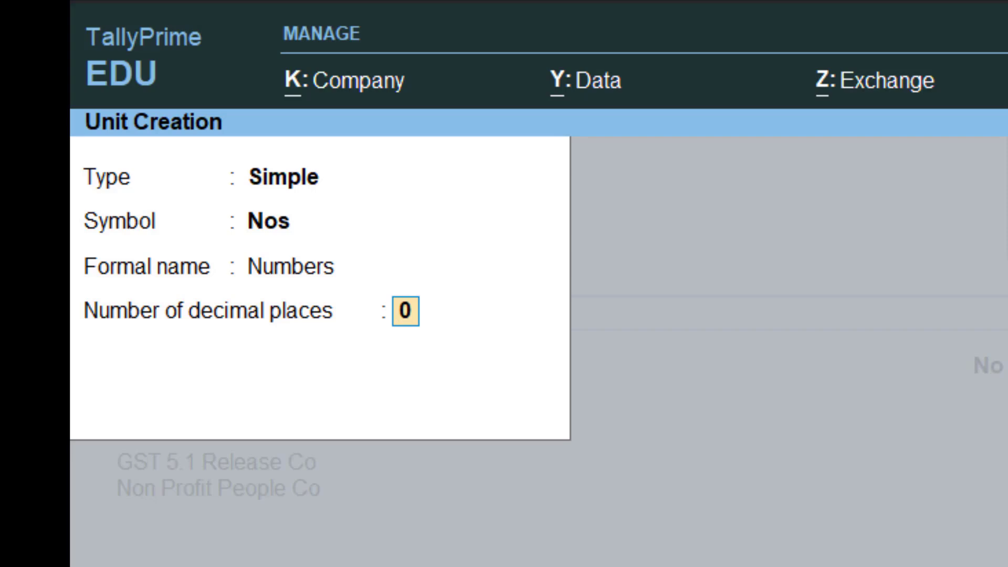
# - Save the simple unit Nos, formal name Numbers, with 0 decimal places and return to the Gateway of Tally
pyautogui.press('Return')
pyautogui.press('Return')
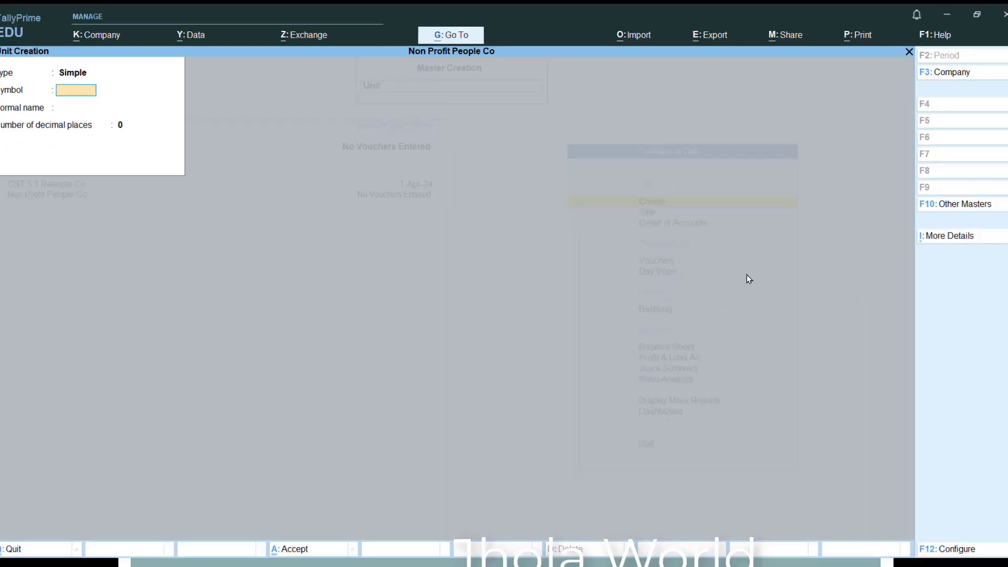
pyautogui.press('Escape')
pyautogui.press('Escape')
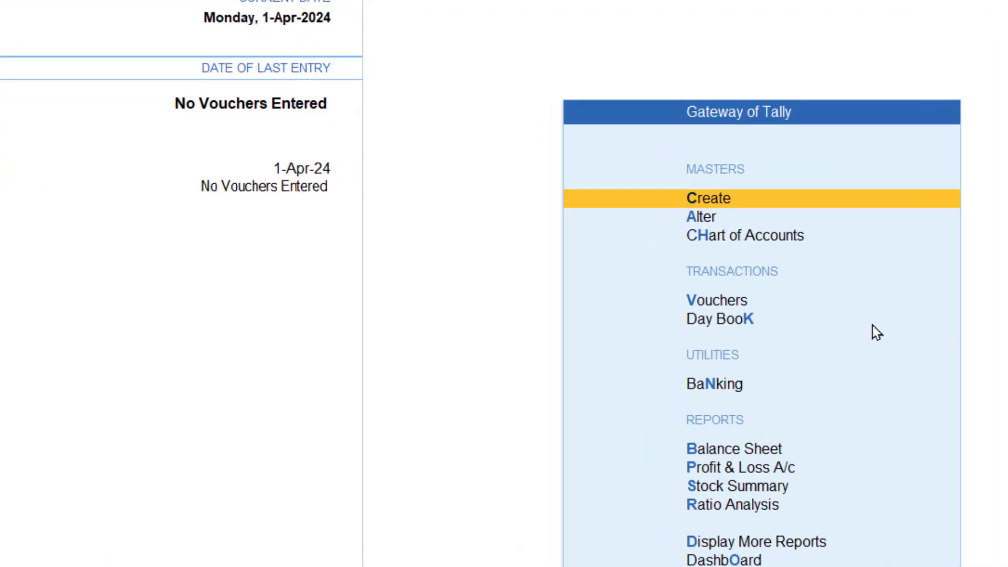
# - Start a new stock item master and name it Samsung Galaxy J7, leaving the alias blank
pyautogui.press('Return')
pyautogui.press('Down')
pyautogui.press('Down')
pyautogui.press('Down')
pyautogui.press('Down')
pyautogui.press('Down')
pyautogui.press('Down')
pyautogui.press('Down')
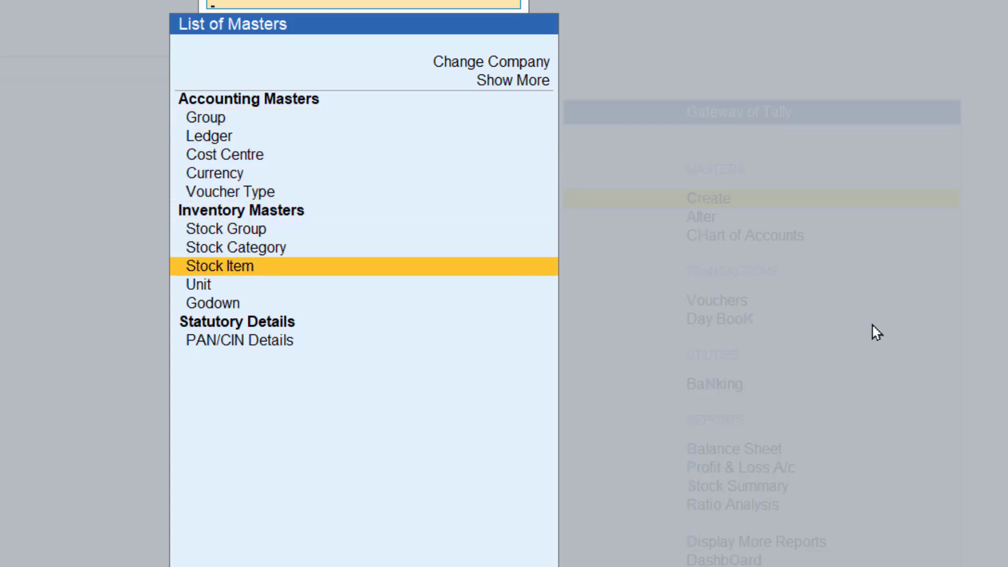
pyautogui.press('Return')
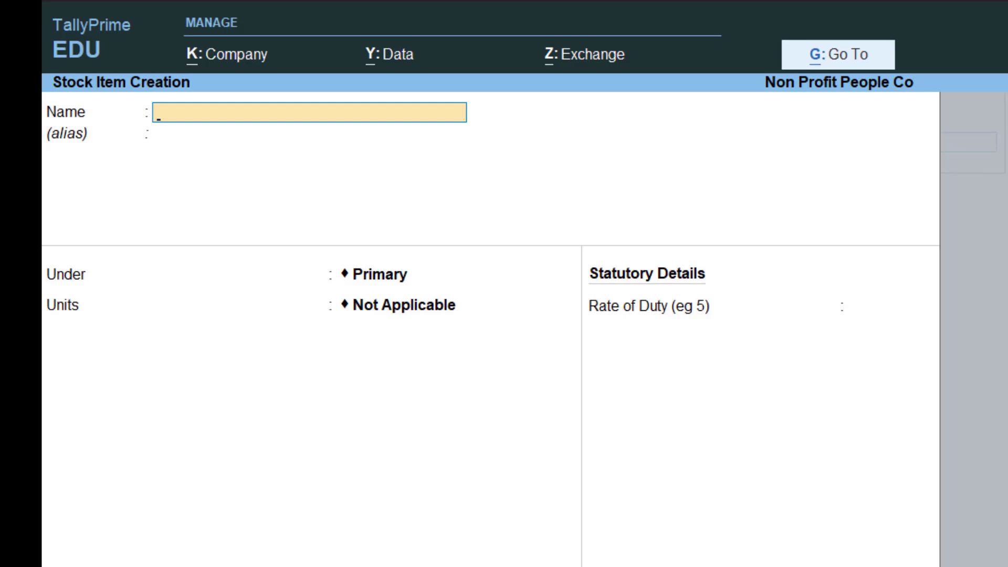
pyautogui.write('Samsung')
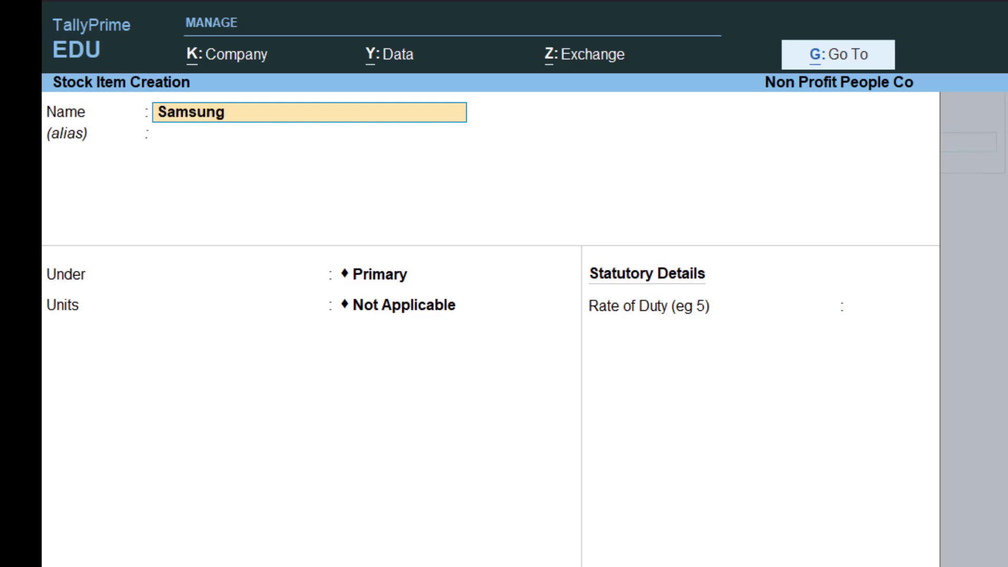
pyautogui.write(' Galaxy J7')
pyautogui.press('Return')
pyautogui.press('Return')
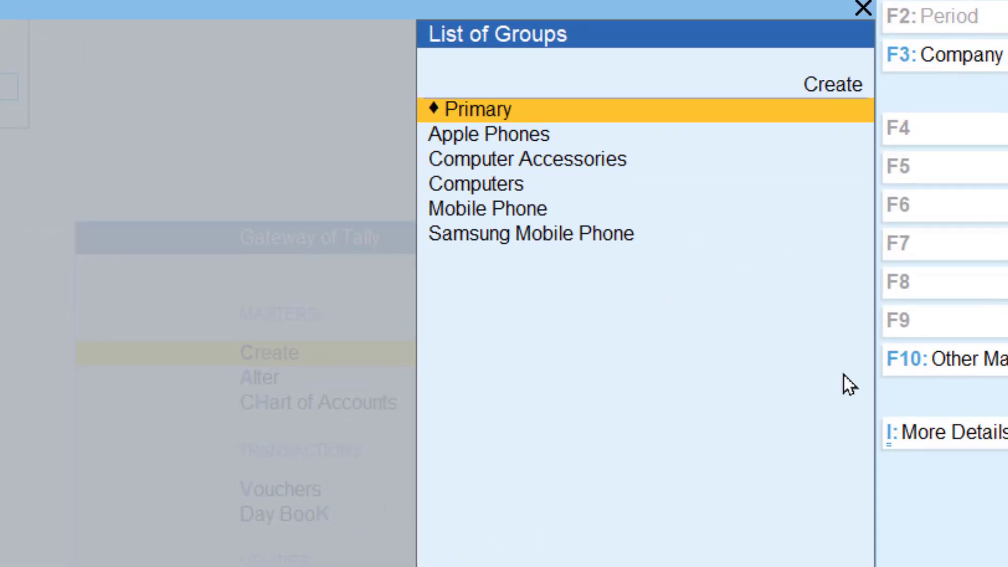
# - Show more configurations for stock items, enable Use Stock Category for Stock Items, and accept the configuration
pyautogui.press('Down')
pyautogui.press('Down')
pyautogui.press('Down')
pyautogui.press('Down')
pyautogui.press('Down')
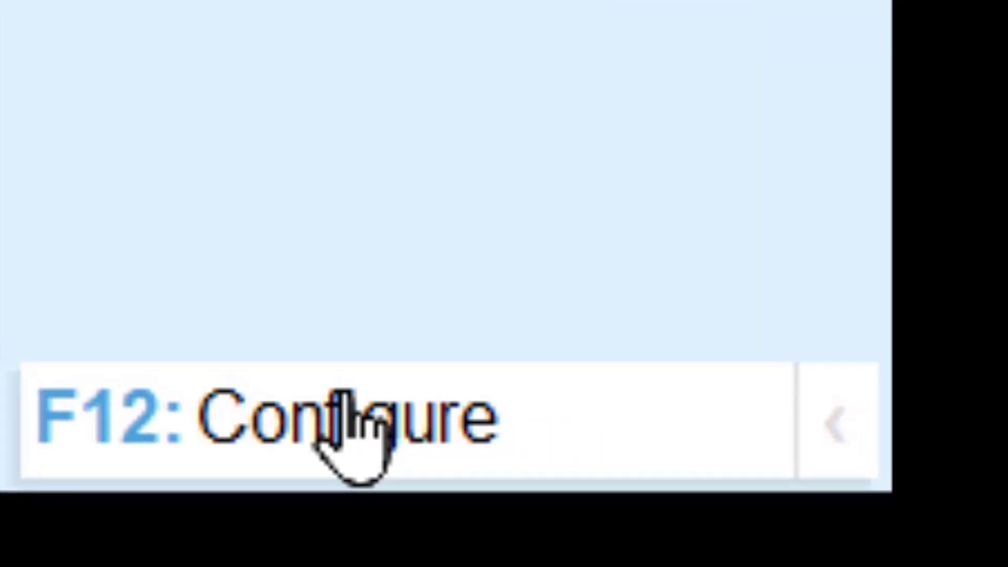
pyautogui.click(347, 405)
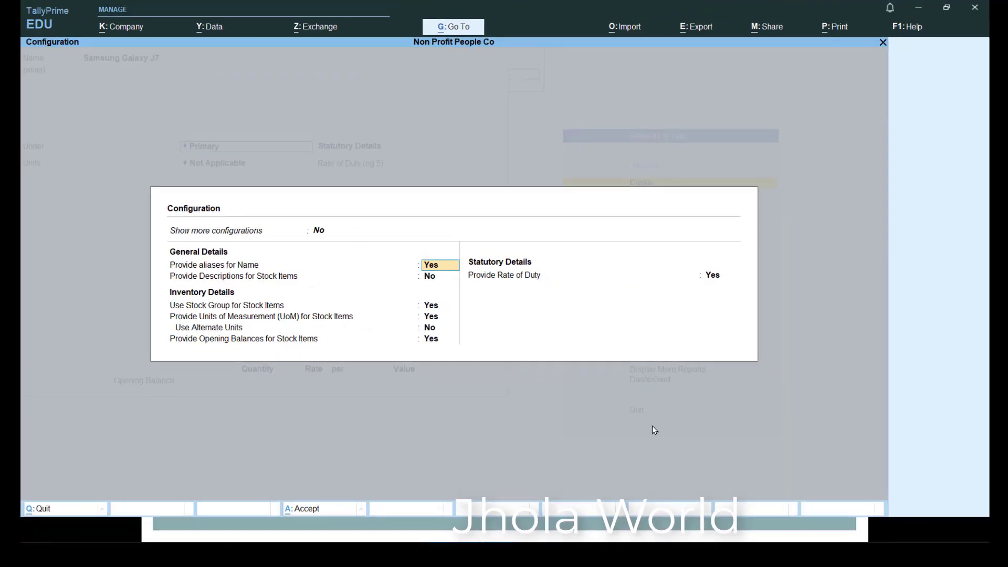
pyautogui.press('Up')
pyautogui.press('y')
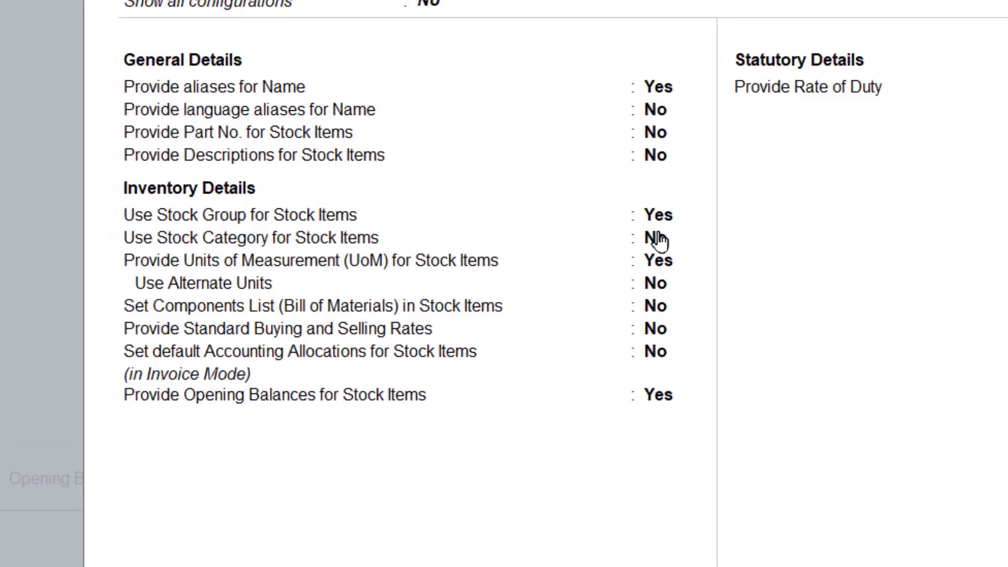
pyautogui.click(664, 238)
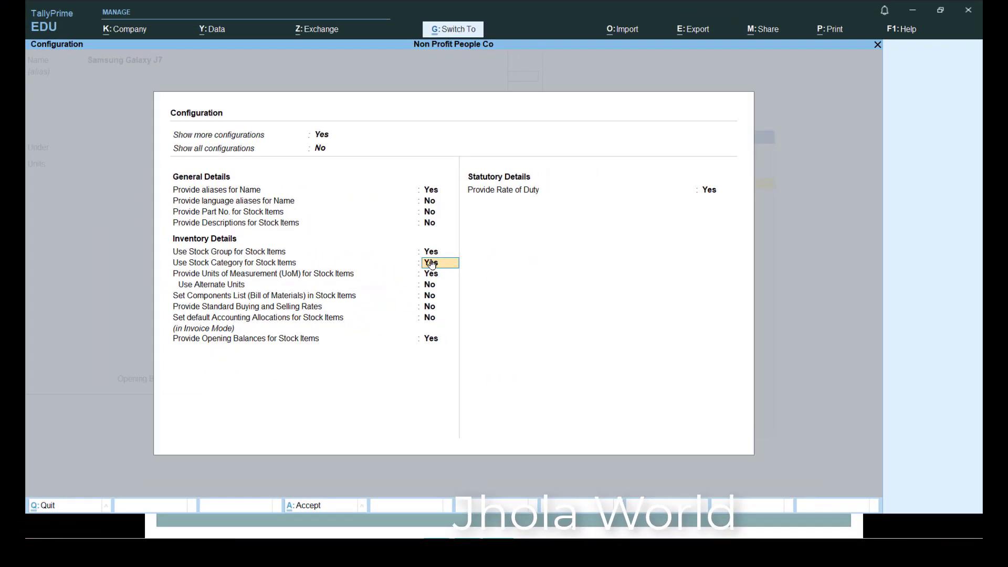
pyautogui.hotkey('ctrl', 'a')
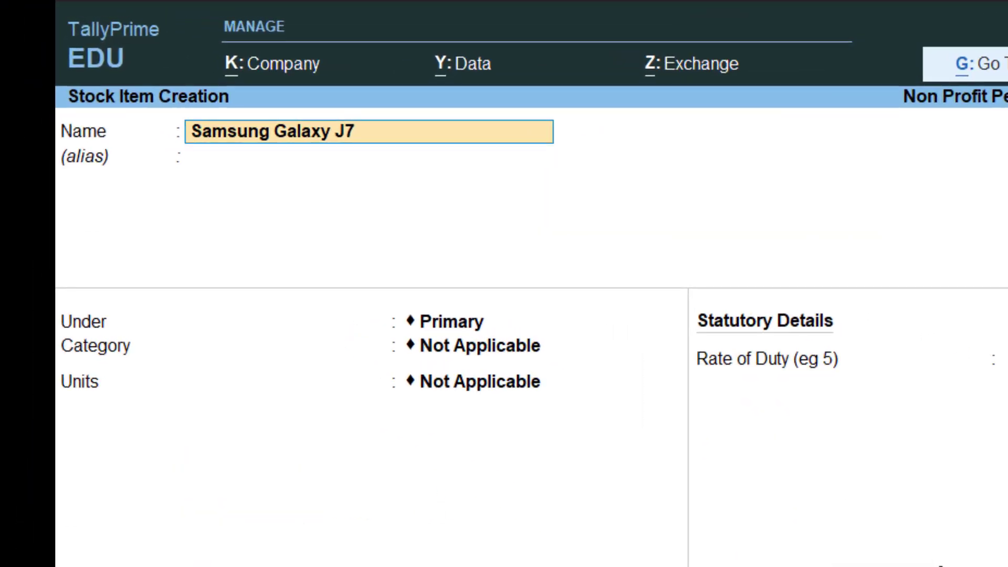
# - Place Samsung Galaxy J7 under Mobile Phone with category 32 Gb Storage and units nos, and save the item
pyautogui.press('Return')
pyautogui.press('Return')
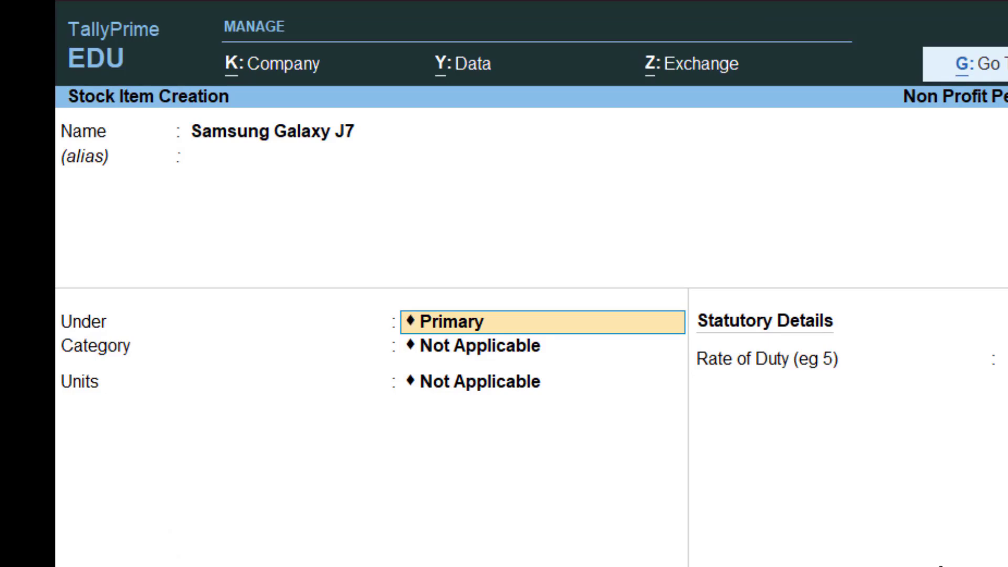
pyautogui.press('Return')
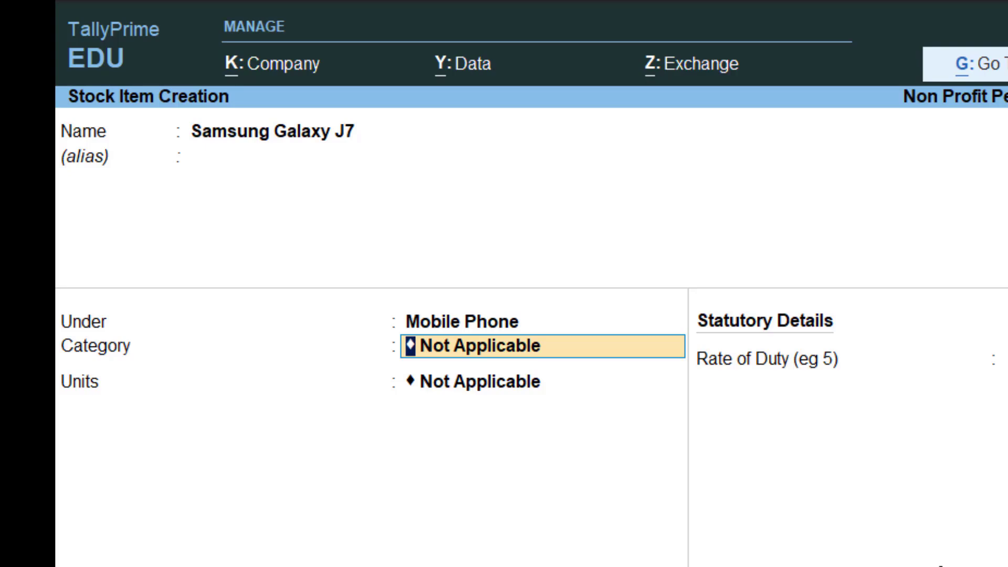
pyautogui.press('Return')
pyautogui.press('Down')
pyautogui.press('Return')
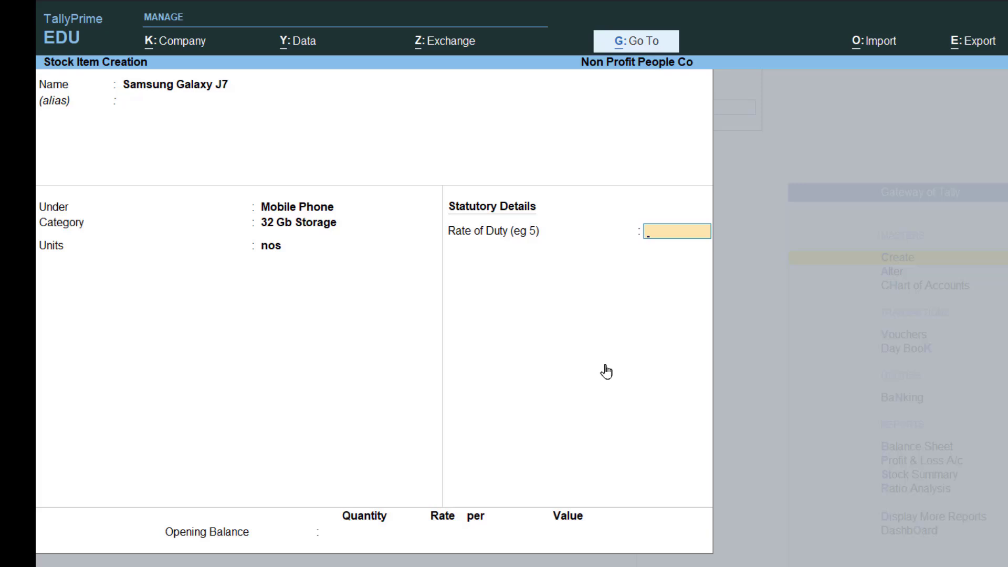
pyautogui.press('Return')
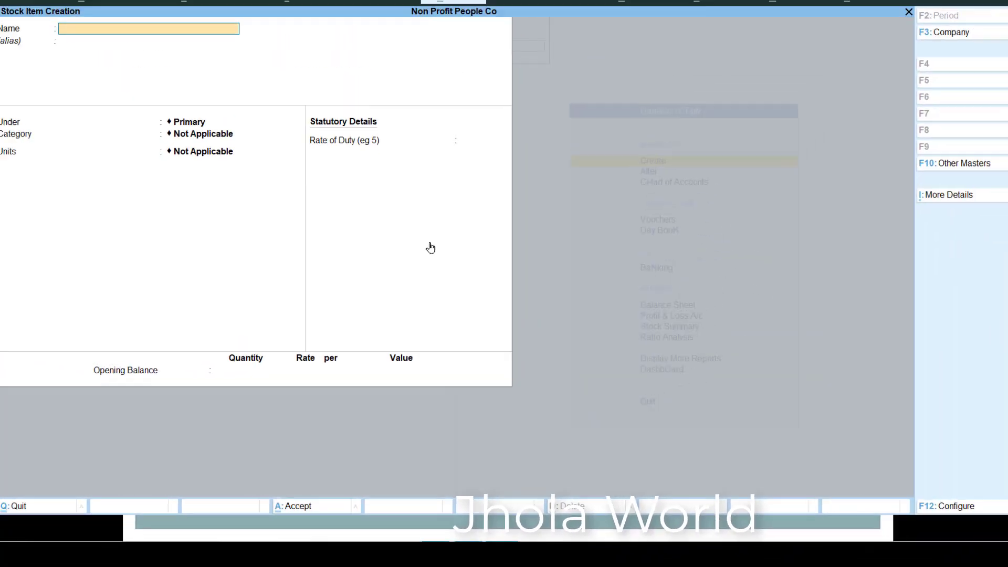
# - Name the next stock item Samsung S7 Edge and leave its alias blank
pyautogui.write('Samsung')
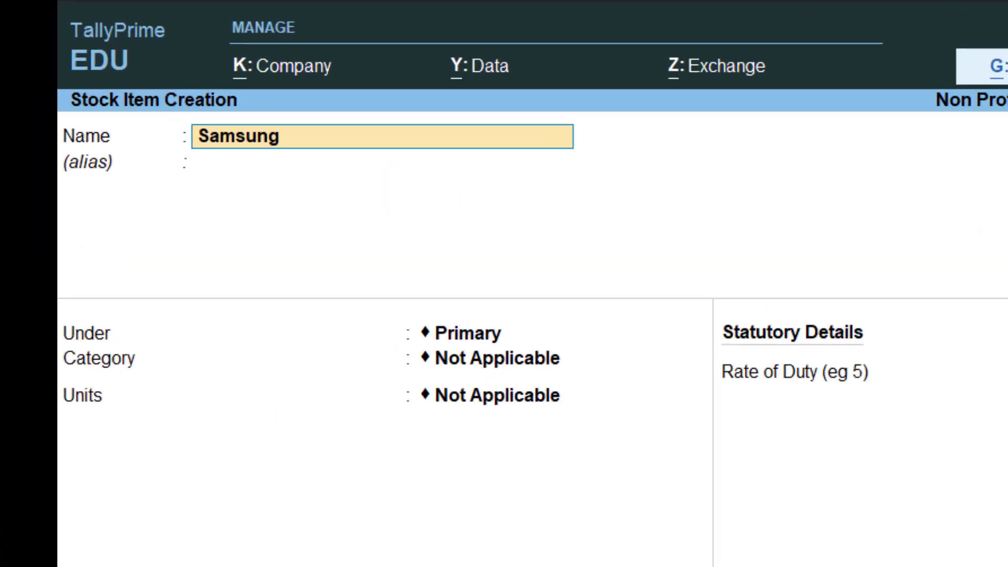
pyautogui.write(' S7 Edge')
pyautogui.press('Return')
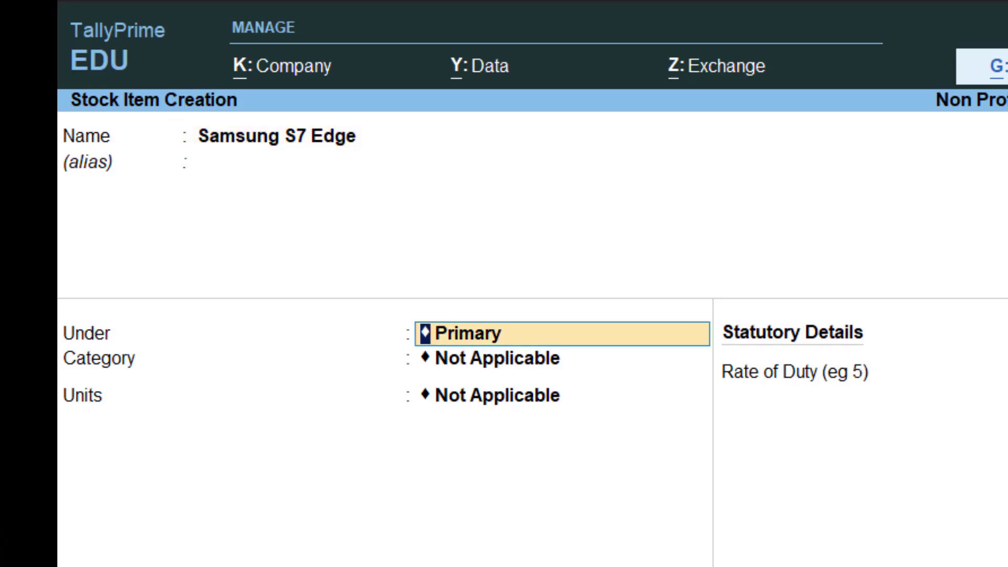
# - Place Samsung S7 Edge under the Samsung Mobile Phone stock group
pyautogui.press('Down')
pyautogui.press('Down')
pyautogui.press('Down')
pyautogui.press('Down')
pyautogui.press('Down')
pyautogui.press('Return')
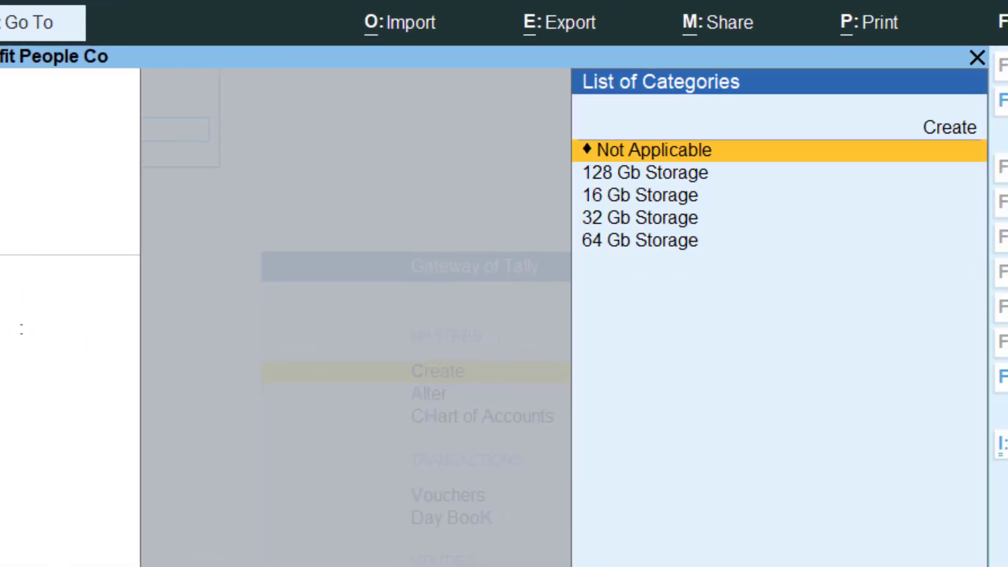
pyautogui.press('BackSpace')
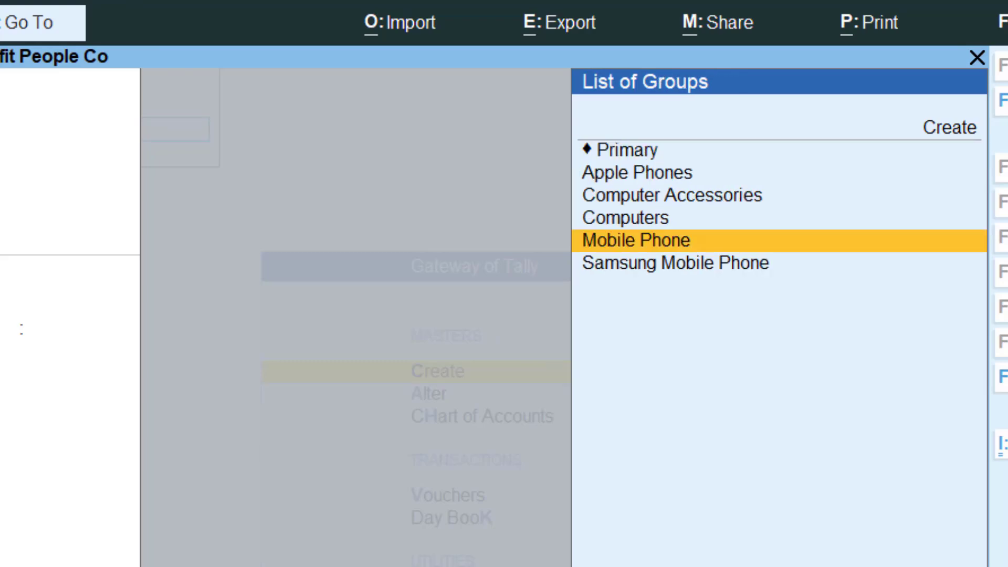
pyautogui.press('Down')
pyautogui.press('Return')
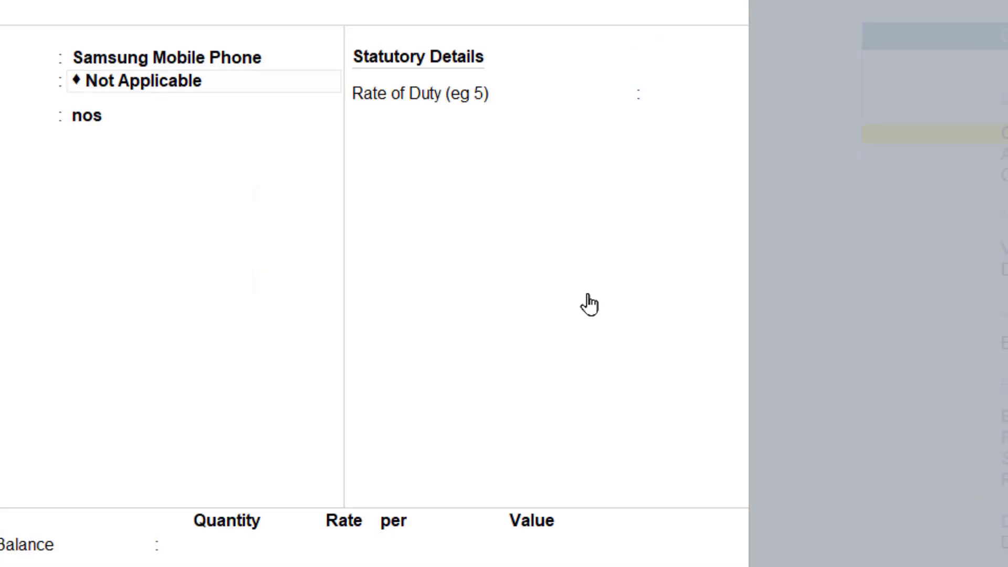
# - Assign Samsung S7 Edge the category 64 Gb Storage and units nos, and save the item
pyautogui.press('Return')
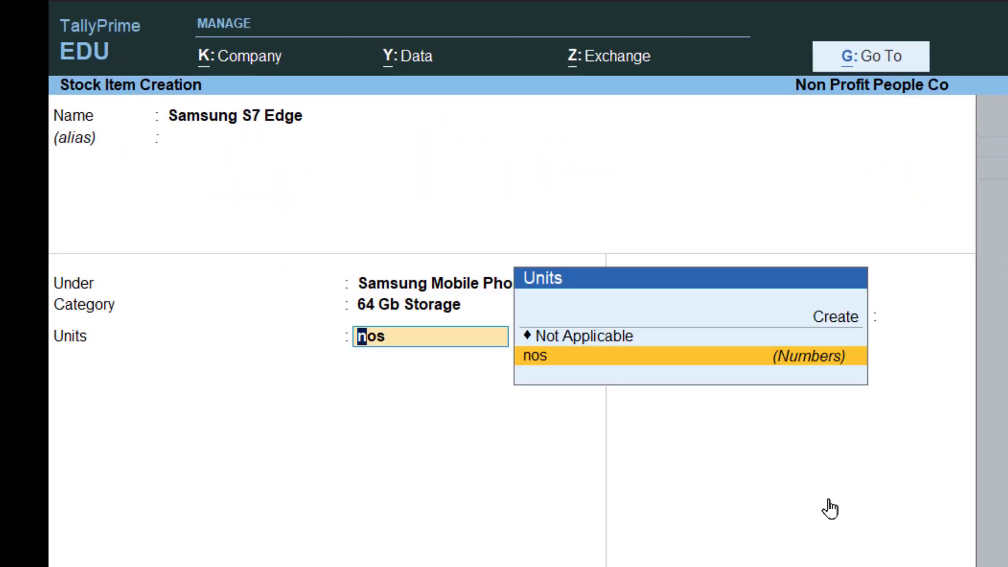
pyautogui.press('Return')
pyautogui.press('Return')
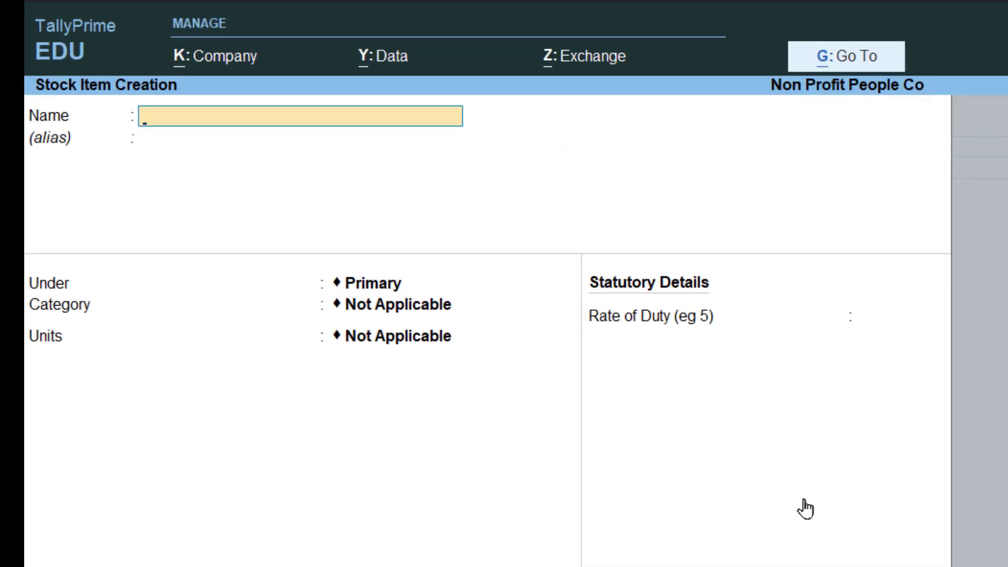
# - Name the next stock item Sony E1 Dual Experia and leave its alias blank
pyautogui.write('Sony E1 Dual Experia')
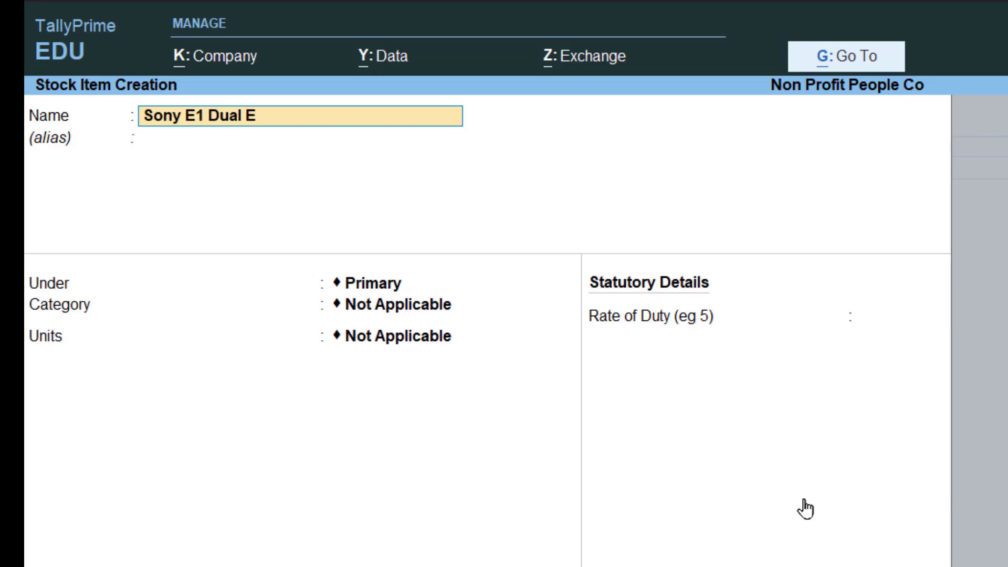
pyautogui.press('Return')
pyautogui.press('Return')
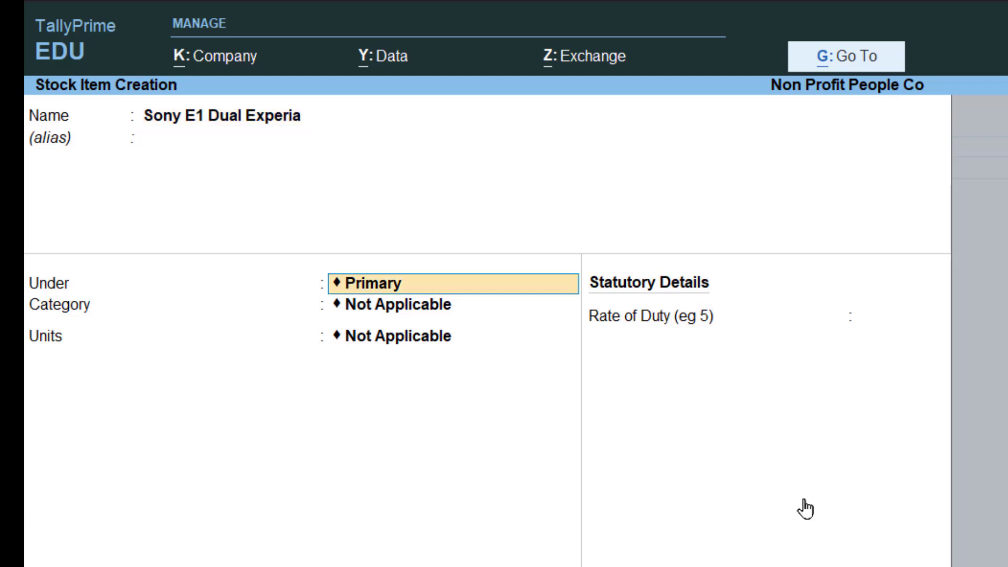
# - Create a new stock group named Sony Mobile Phones from within the item and use it as the item's group
pyautogui.write('So')
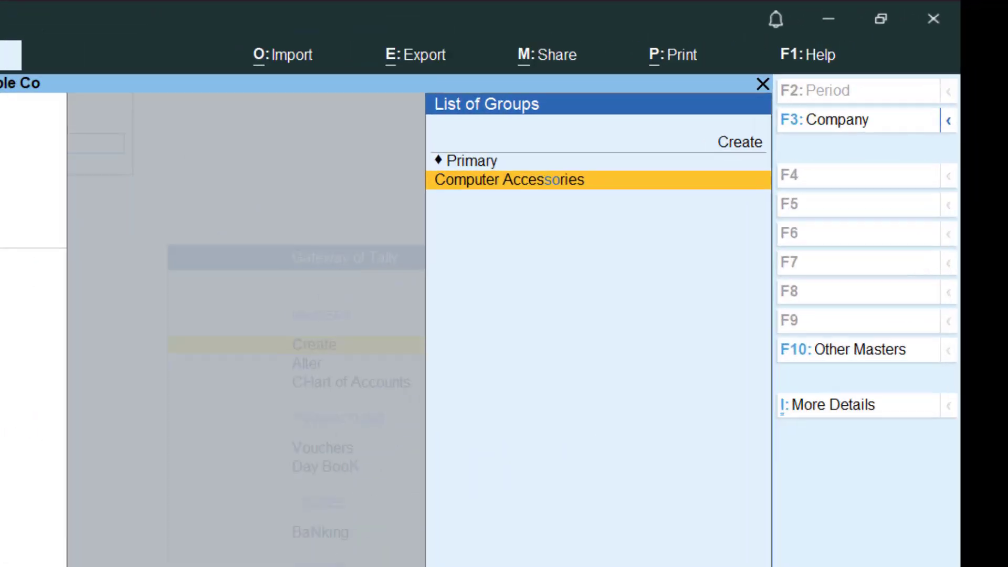
pyautogui.press('Up')
pyautogui.press('Up')
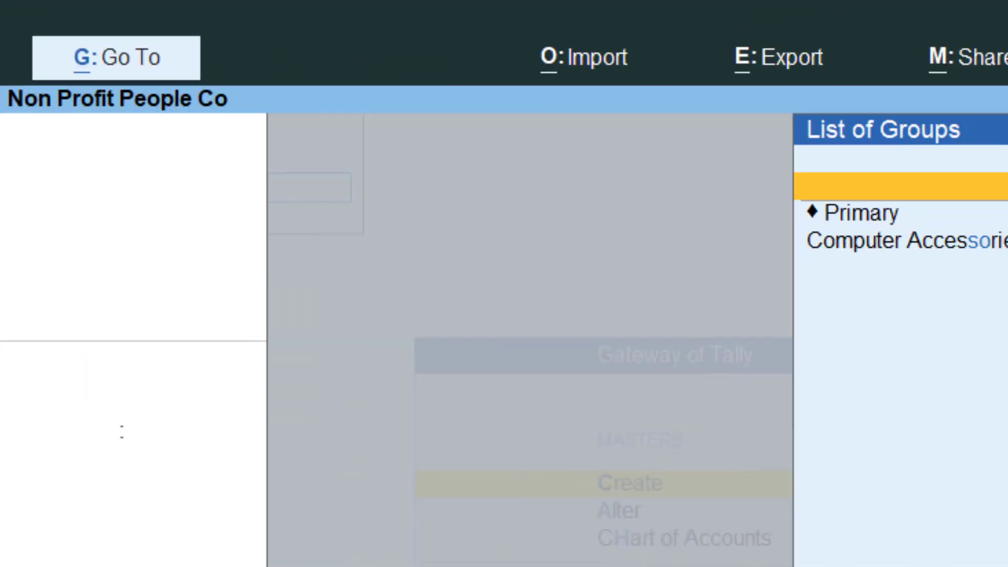
pyautogui.press('Return')
pyautogui.write('Son')
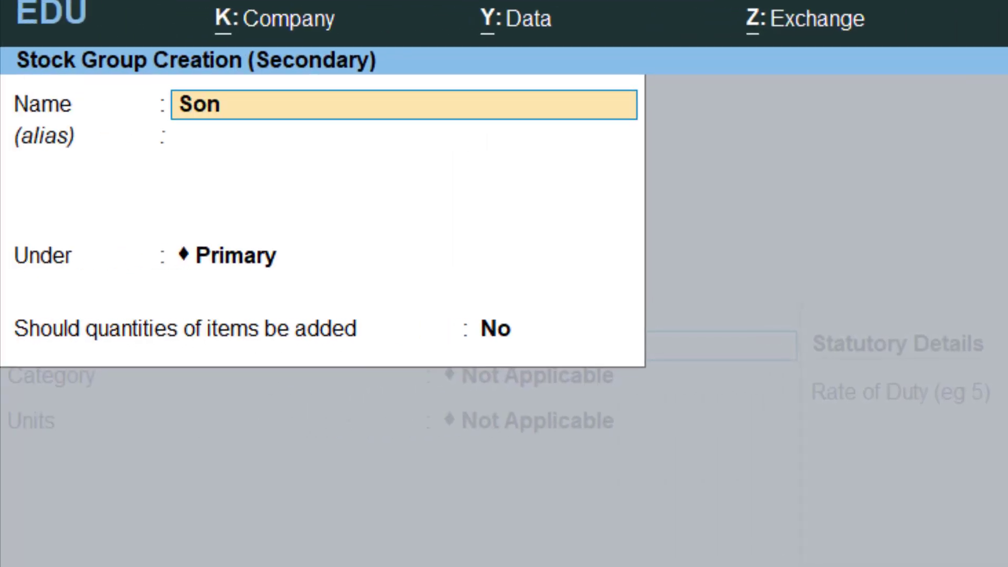
pyautogui.write('y Mobile Phones')
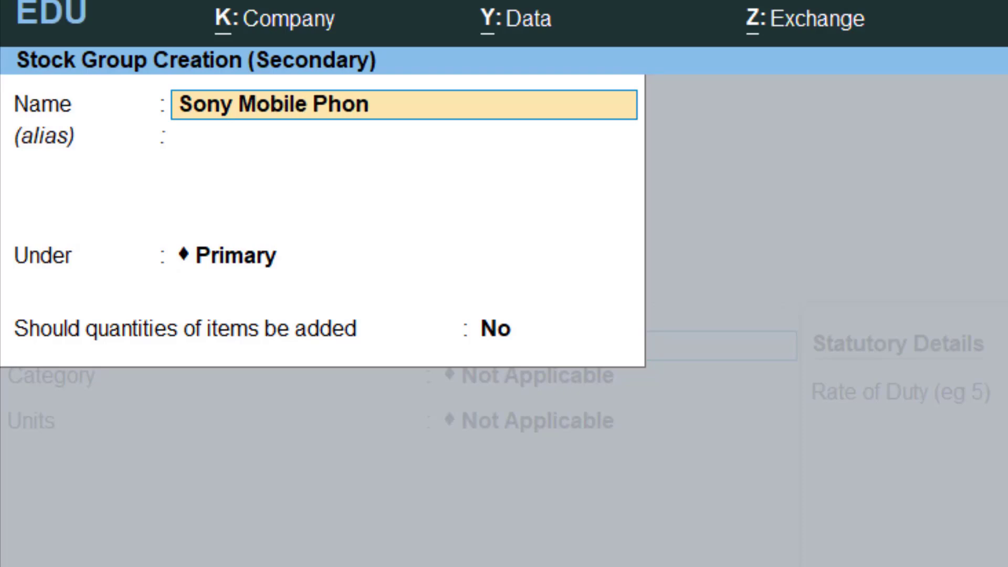
pyautogui.press('Return')
pyautogui.press('Return')
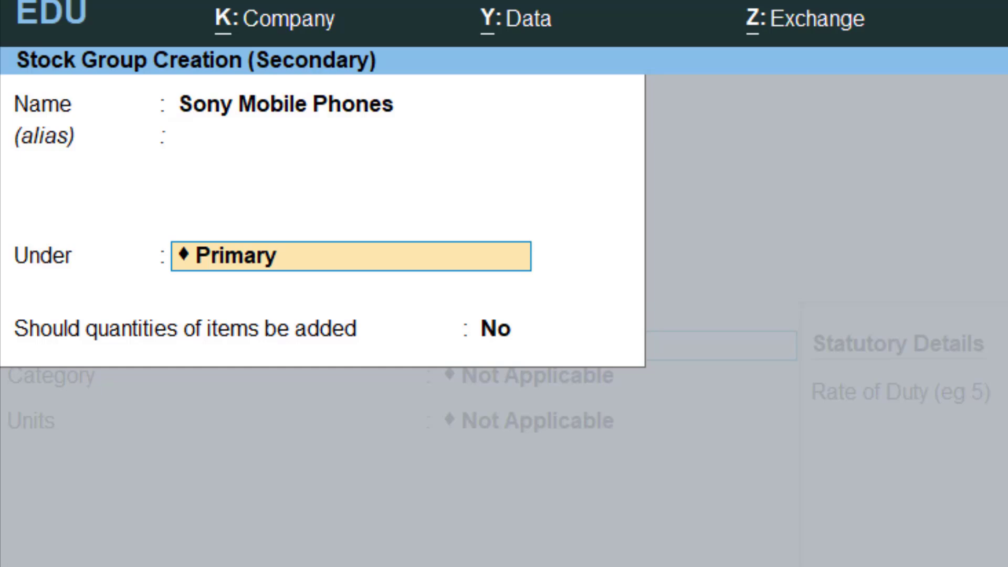
pyautogui.press('Down')
pyautogui.press('Return')
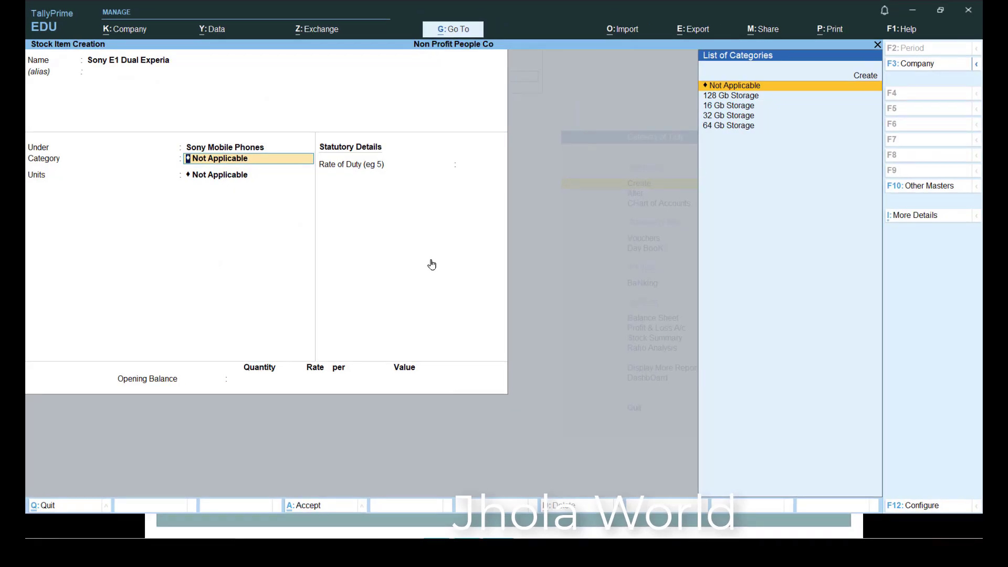
# - Following the activity table in Google Slides, set the Sony E1 item's category to 32 Gb Storage and units to nos, and save it
pyautogui.hotkey('alt', 'Tab')
pyautogui.hotkey('alt', 'Tab')
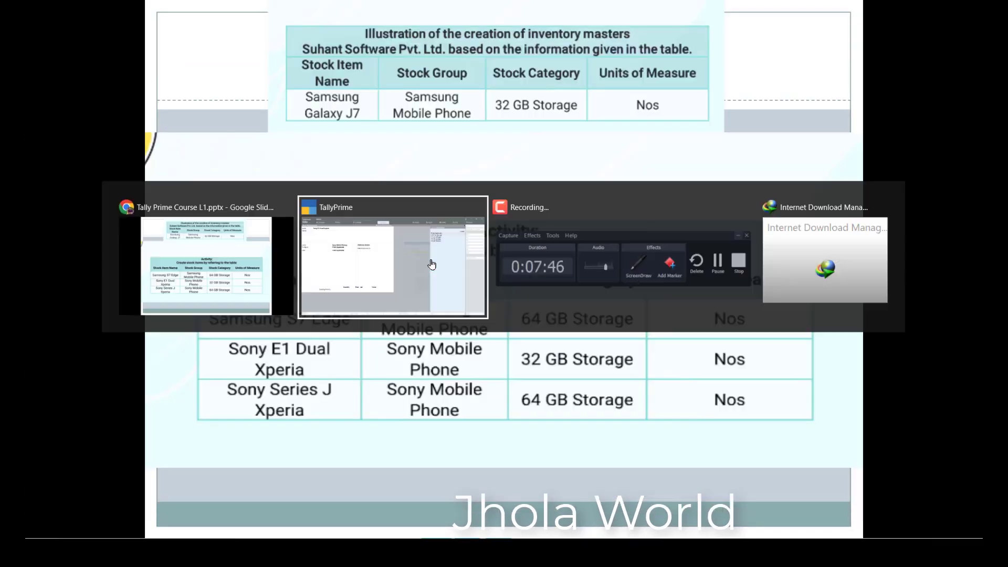
pyautogui.press('Down')
pyautogui.press('Down')
pyautogui.press('Down')
pyautogui.press('Return')
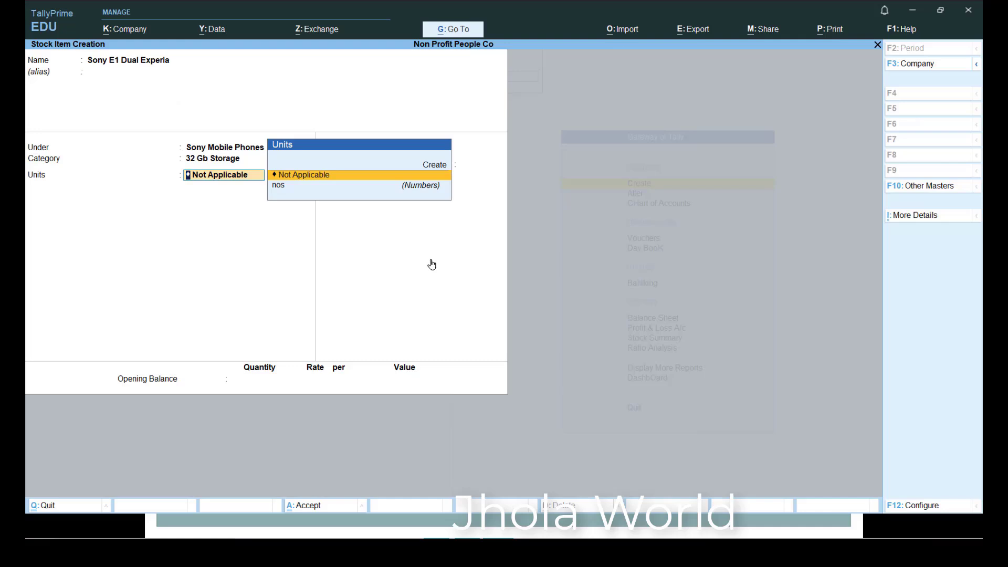
pyautogui.press('Down')
pyautogui.press('Return')
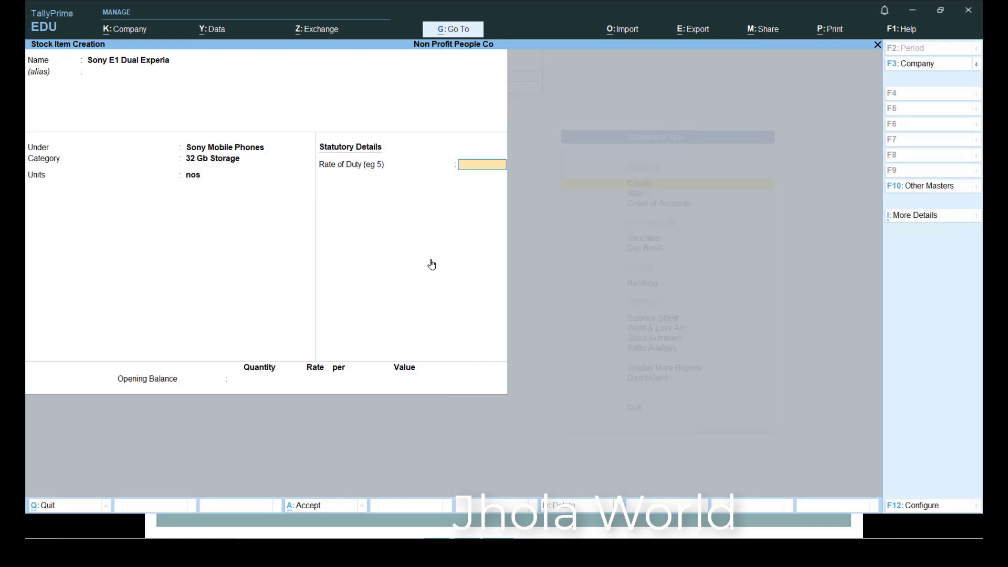
pyautogui.press('Return')
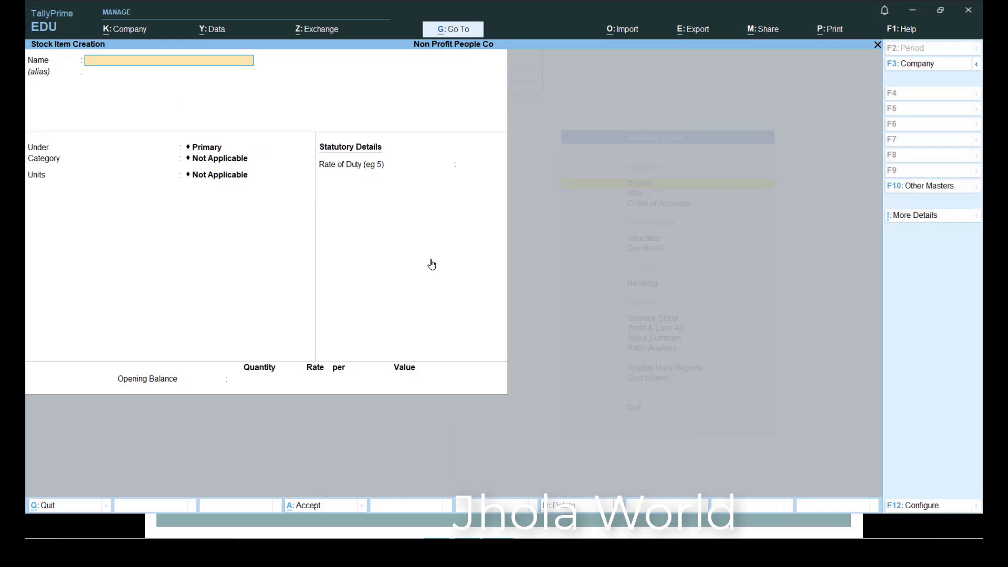
# - Check the activity table in Google Slides and name the new stock item Sony Series J Experia, leaving its alias blank
pyautogui.hotkey('alt', 'Tab')
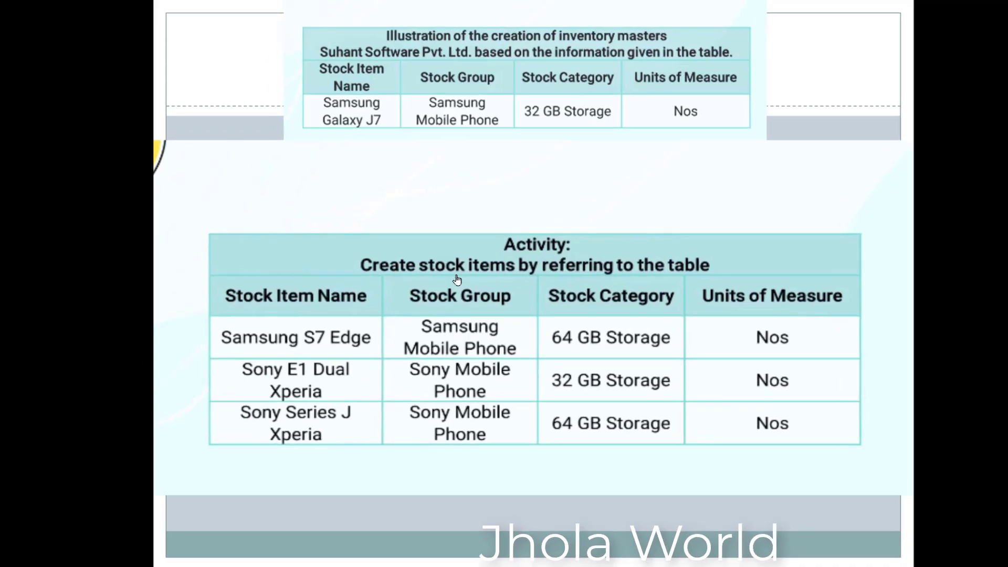
pyautogui.hotkey('alt', 'Tab')
pyautogui.write('Son')
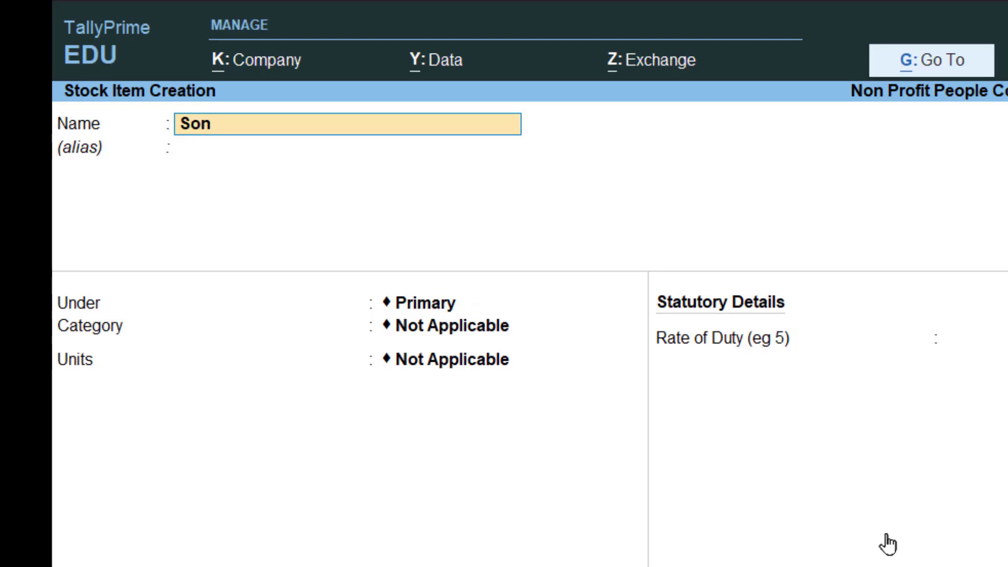
pyautogui.write('y Series')
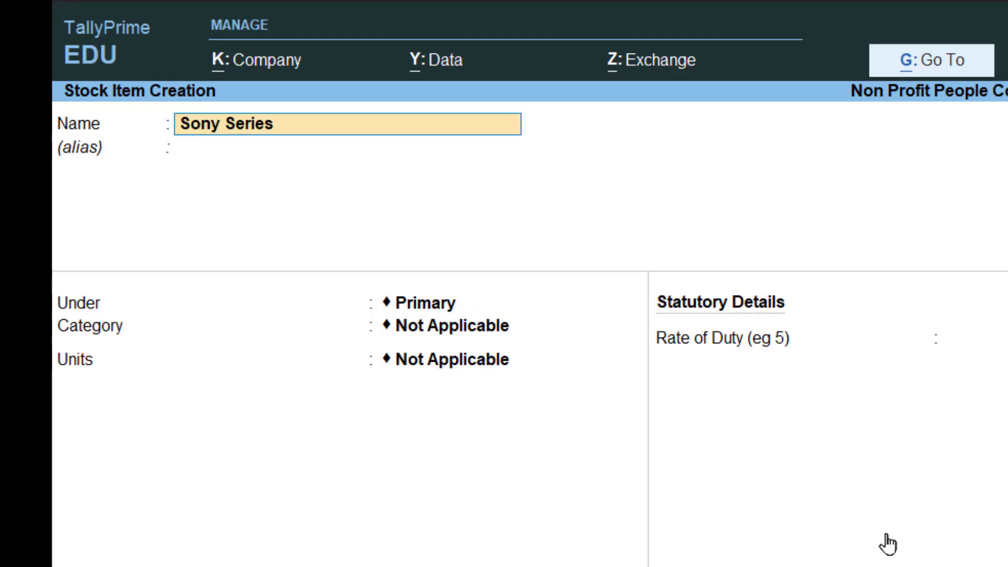
pyautogui.write(' J Experia')
pyautogui.press('Return')
# - Place Sony Series J Experia under Sony Mobile Phones with category 64 Gb Storage and units nos, and save the item
pyautogui.press('Return')
pyautogui.write('Sony')
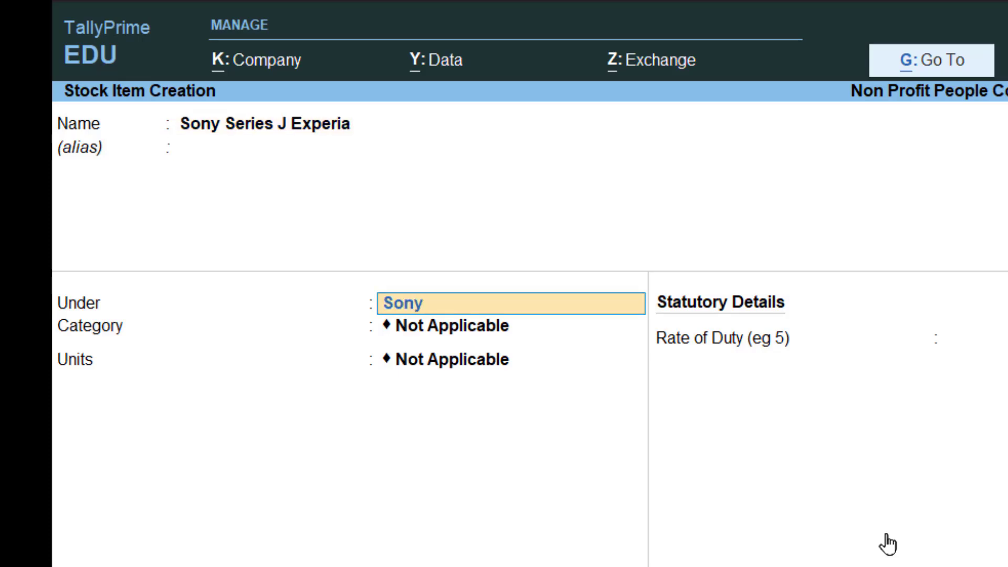
pyautogui.press('Return')
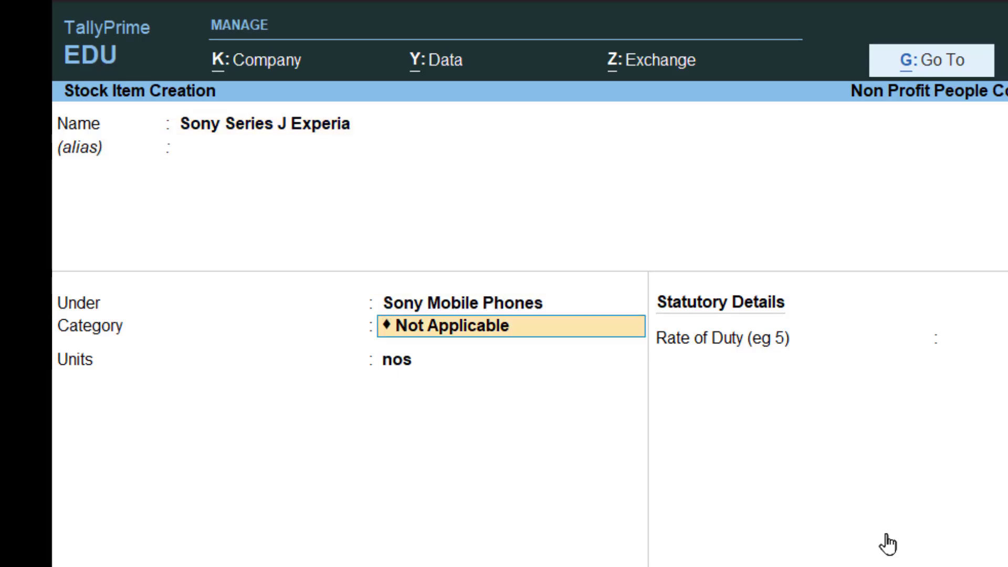
pyautogui.press('BackSpace')
pyautogui.press('BackSpace')
pyautogui.press('BackSpace')
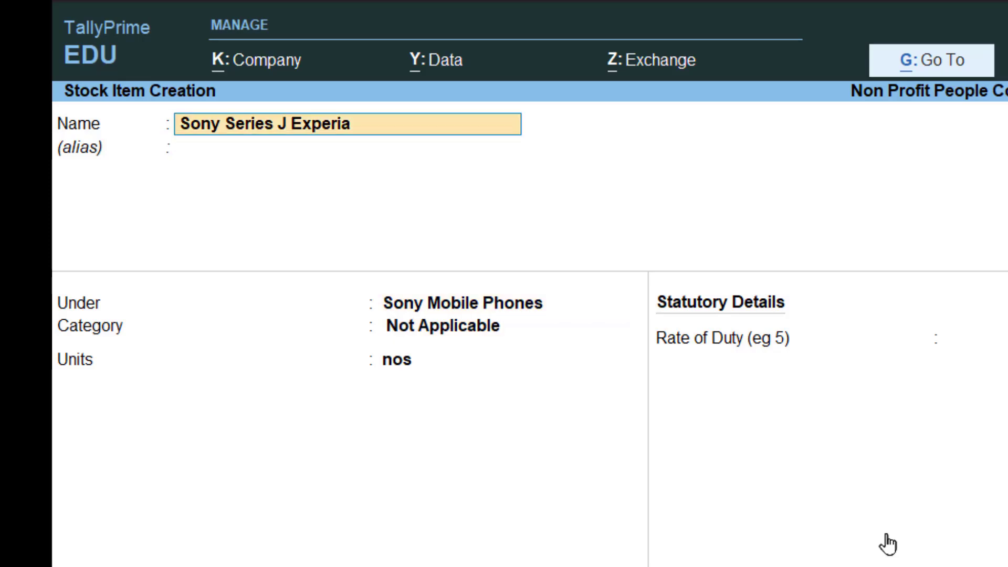
pyautogui.press('Return')
pyautogui.press('Return')
pyautogui.press('Return')
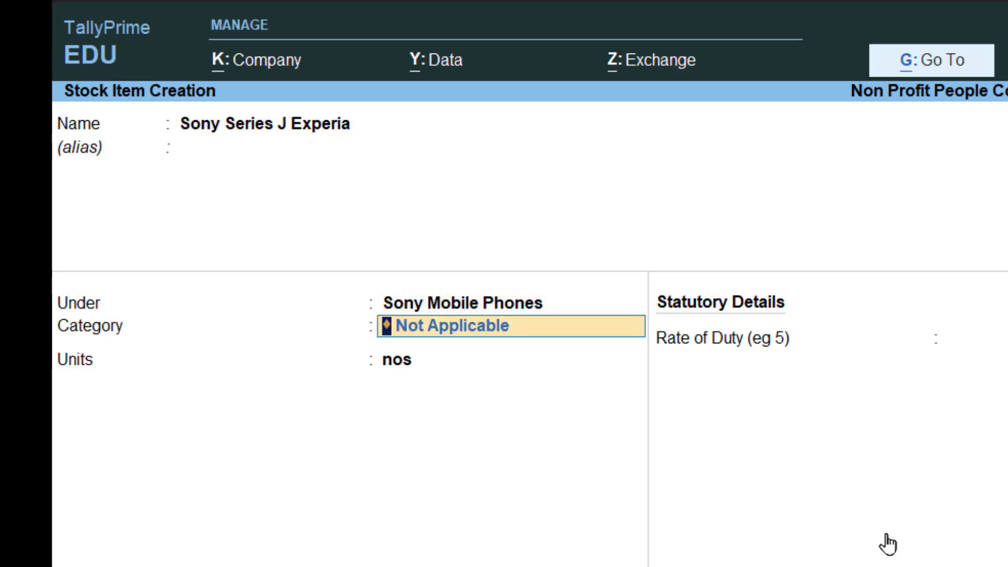
pyautogui.press('Return')
pyautogui.press('Return')
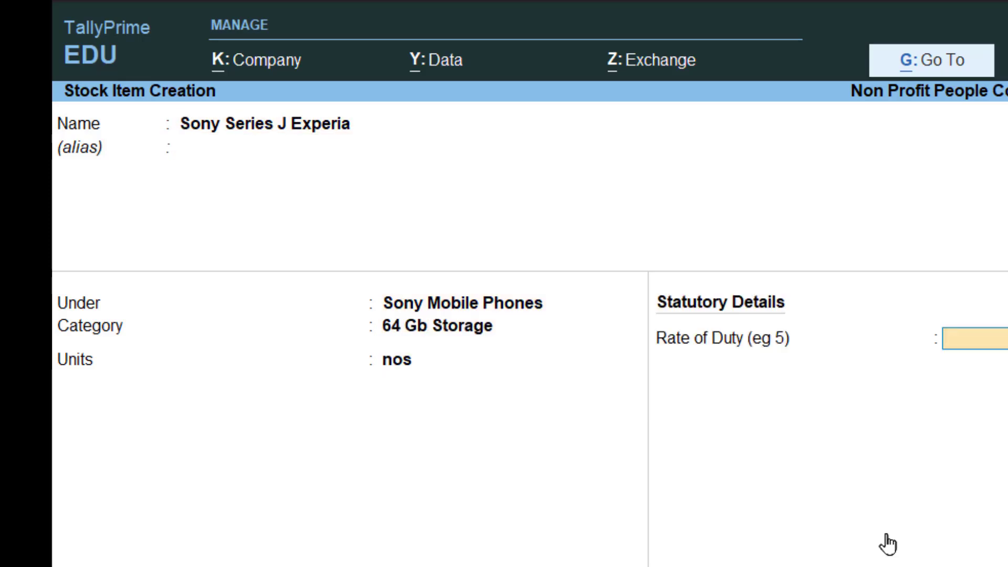
pyautogui.hotkey('ctrl', 'a')
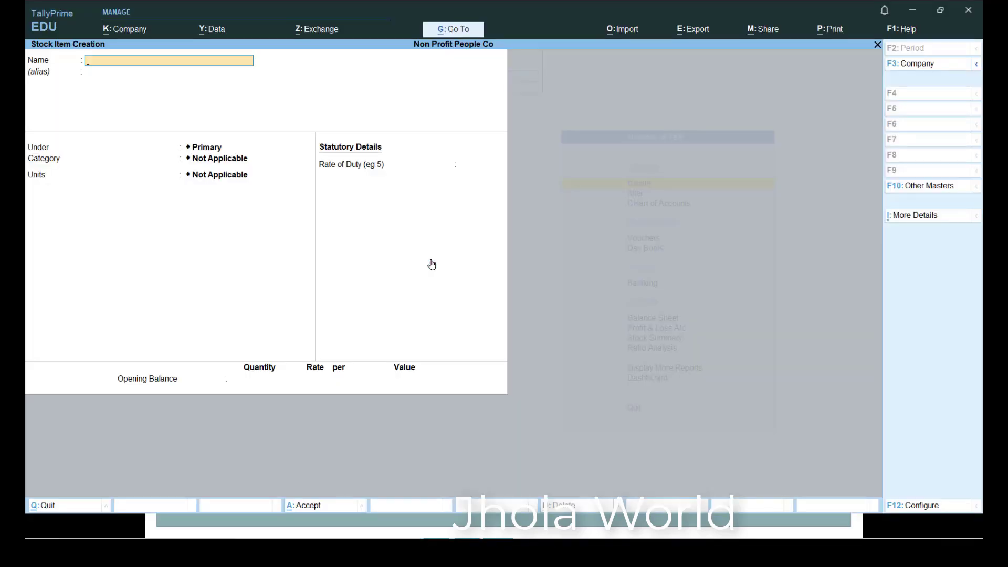
# - Leave stock item creation and open the list of stock items in the Chart of Accounts
pyautogui.press('Escape')
pyautogui.press('Escape')
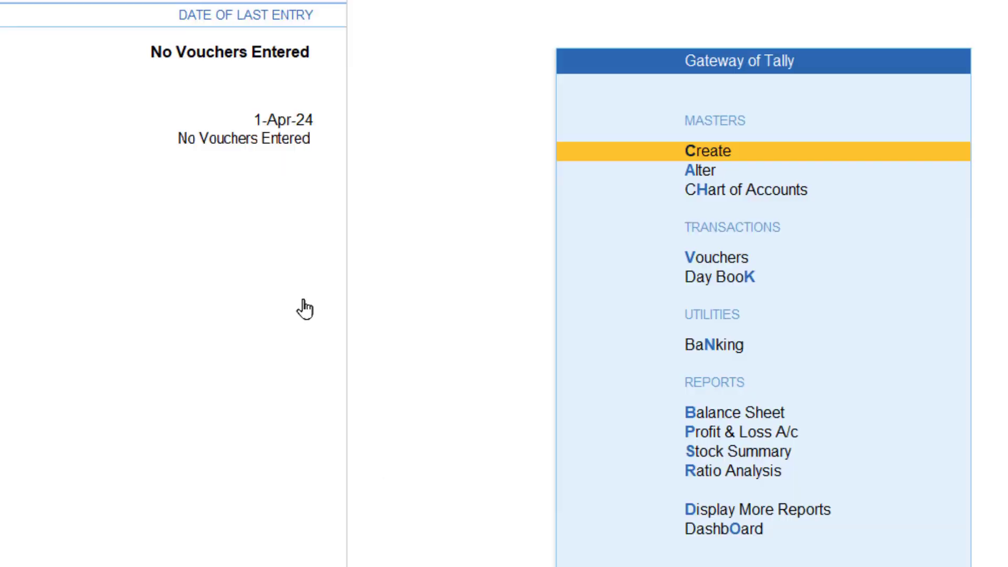
pyautogui.press('Down')
pyautogui.press('Down')
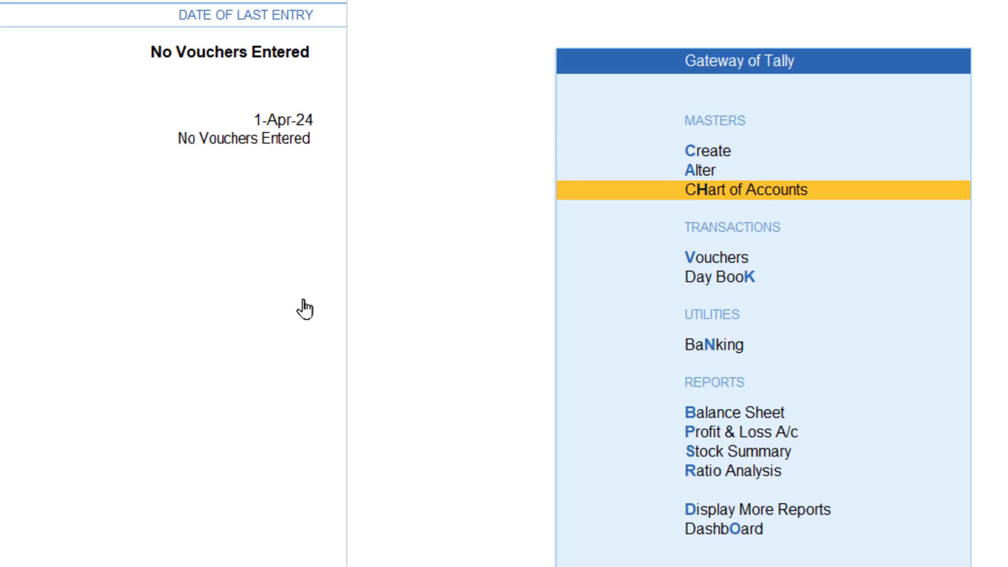
pyautogui.press('Return')
pyautogui.press('Down')
pyautogui.press('Down')
pyautogui.press('Down')
pyautogui.press('Down')
pyautogui.press('Down')
pyautogui.press('Down')
pyautogui.press('Down')
pyautogui.press('Down')
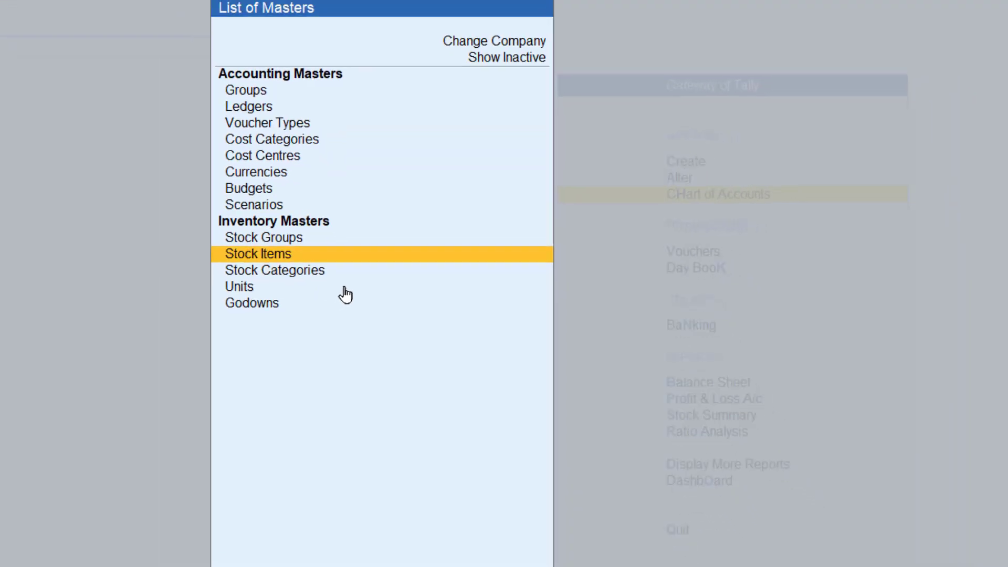
pyautogui.press('Return')
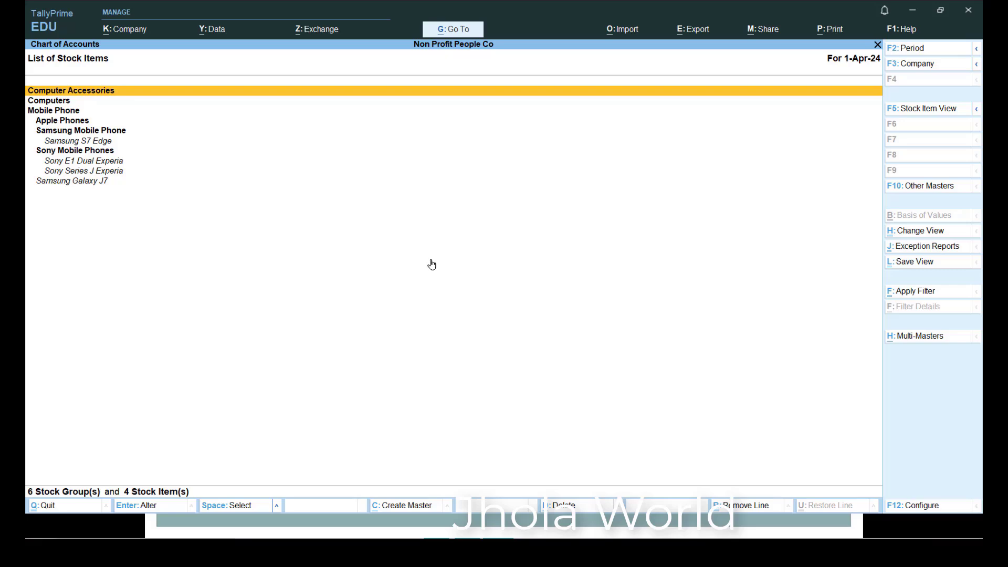
# - Open the Samsung Galaxy J7 stock item for alteration without closing the stock item list
pyautogui.hotkey('alt', 'g')
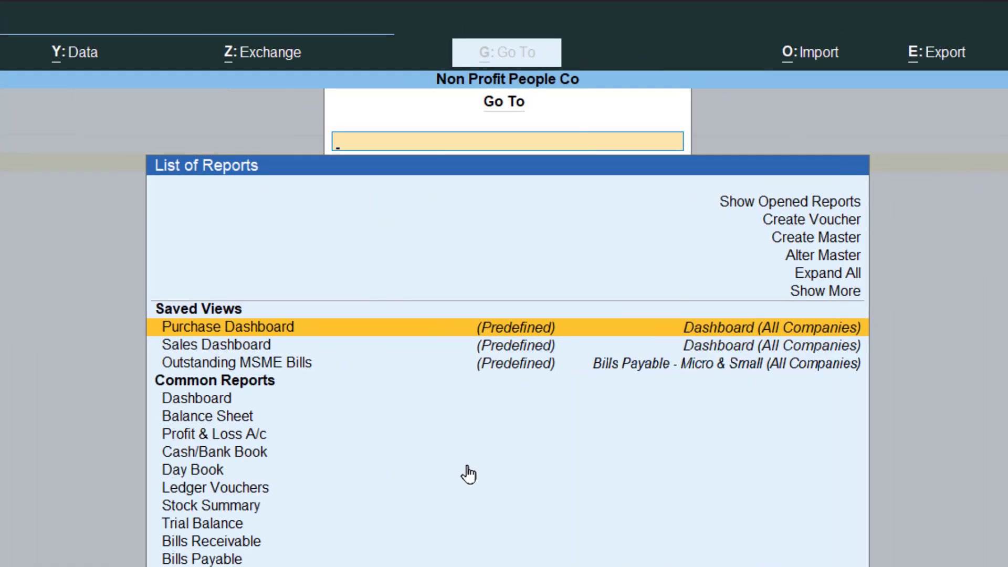
pyautogui.press('Up')
pyautogui.press('Up')
pyautogui.press('Up')
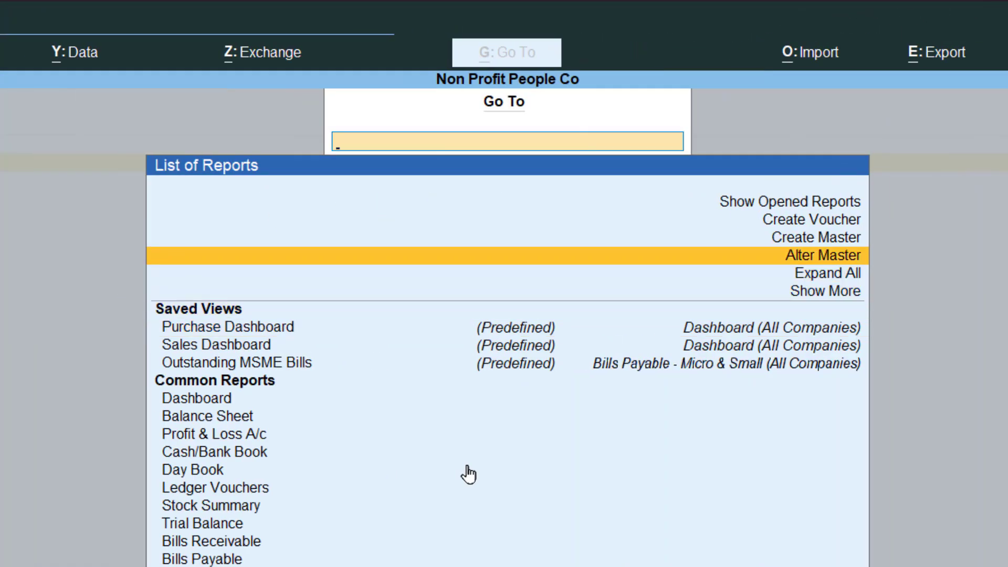
pyautogui.press('Return')
pyautogui.press('Down')
pyautogui.press('Down')
pyautogui.press('Down')
pyautogui.press('Down')
pyautogui.press('Down')
pyautogui.press('Down')
pyautogui.press('Down')
pyautogui.press('Down')
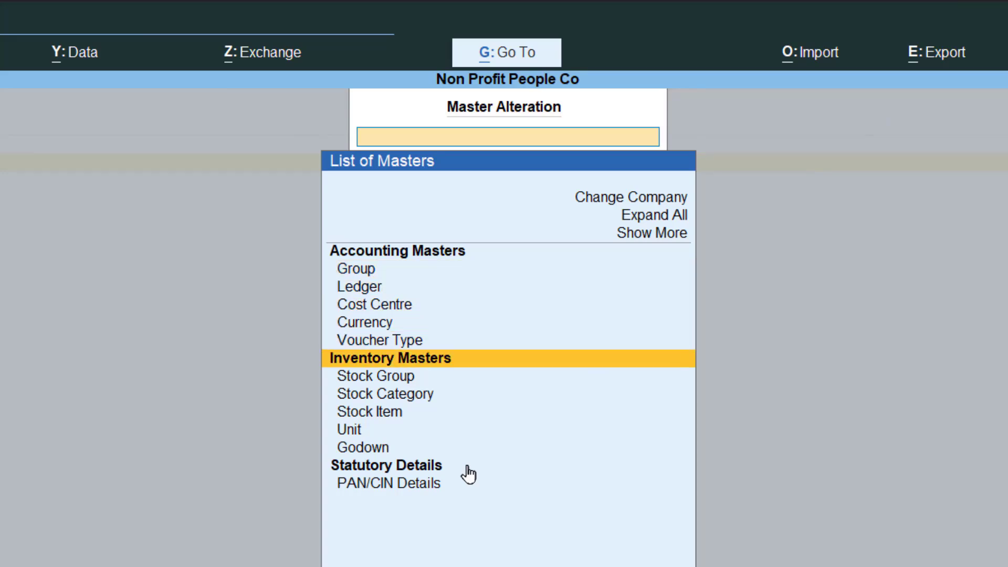
pyautogui.press('Return')
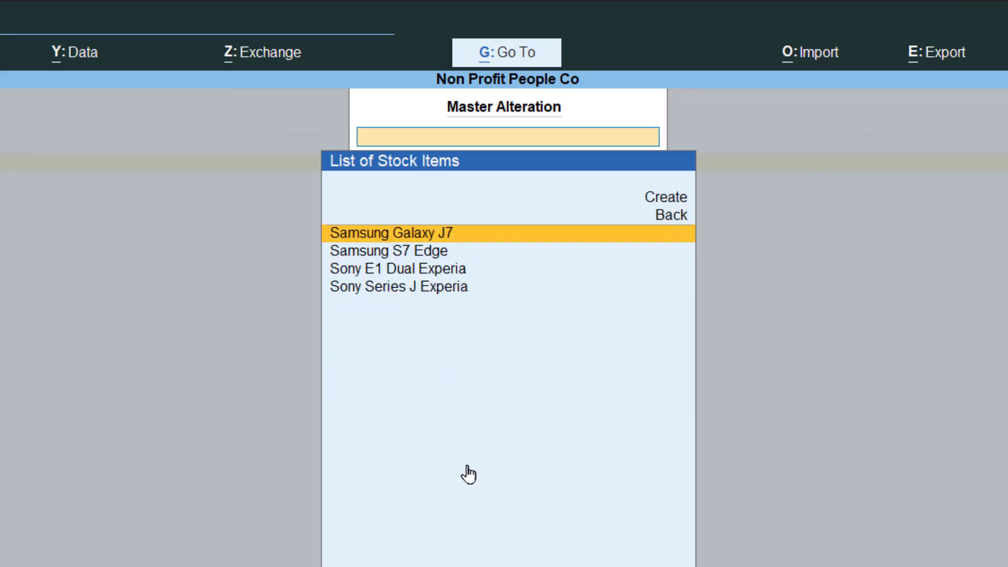
pyautogui.press('Return')
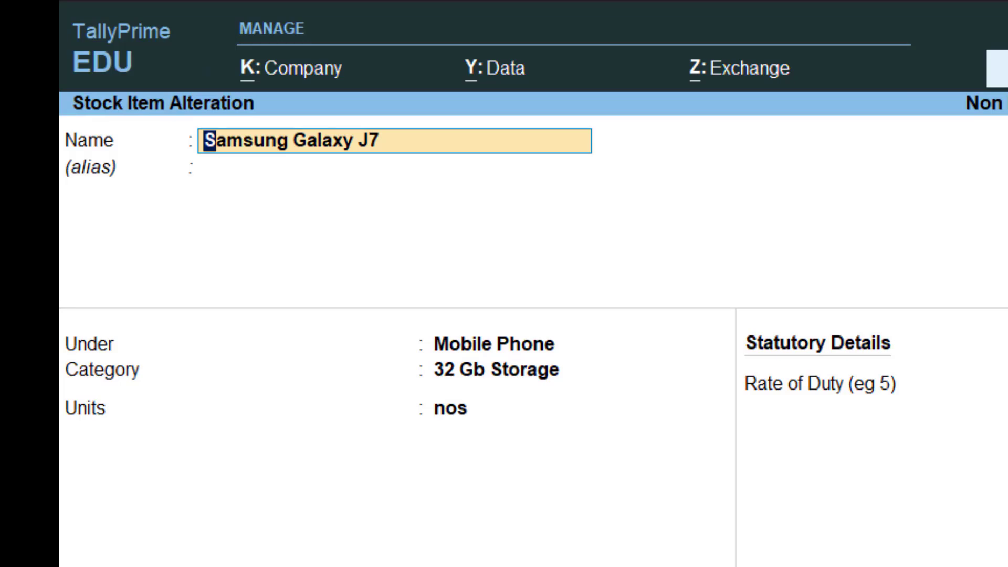
# - Change Samsung Galaxy J7's parent group to Samsung Mobile Phone, save it, and return to the stock item list
pyautogui.press('Return')
pyautogui.press('Return')
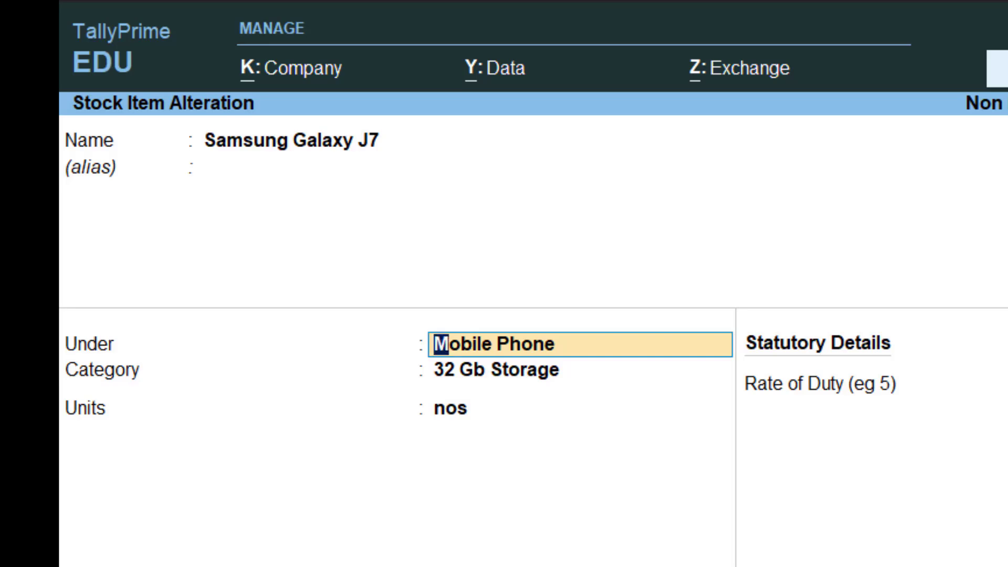
pyautogui.press('Down')
pyautogui.press('Return')
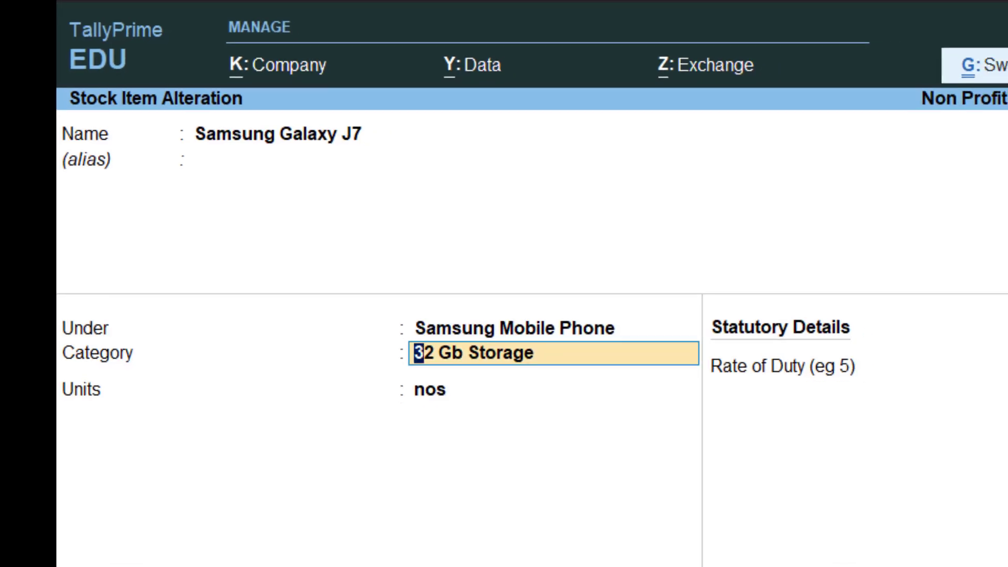
pyautogui.hotkey('ctrl', 'a')
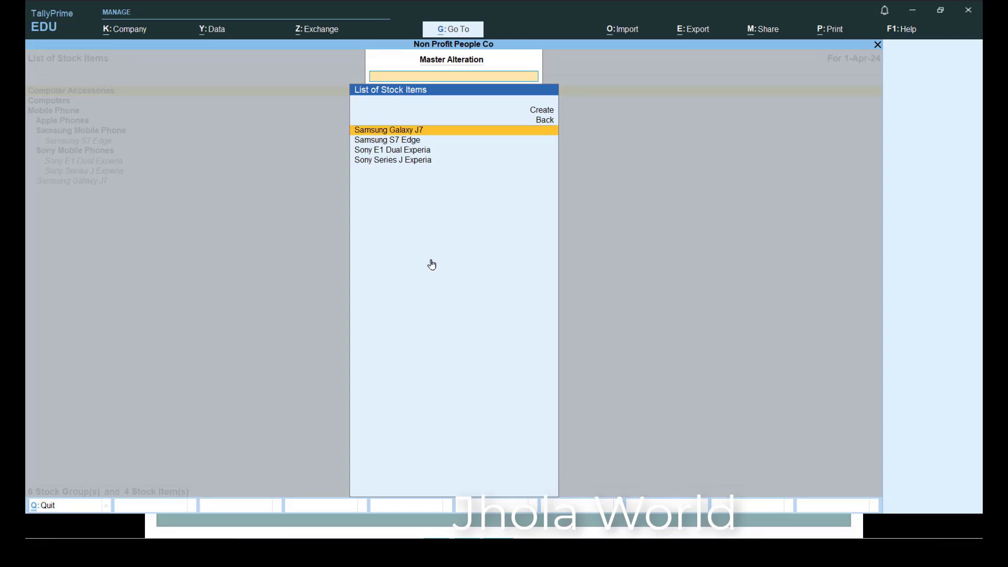
pyautogui.press('Escape')
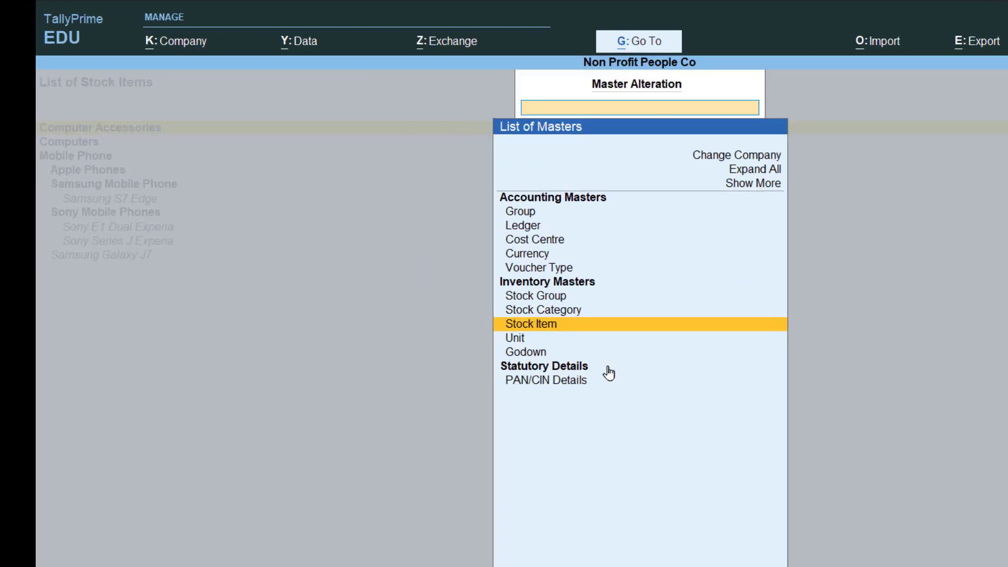
pyautogui.press('Escape')
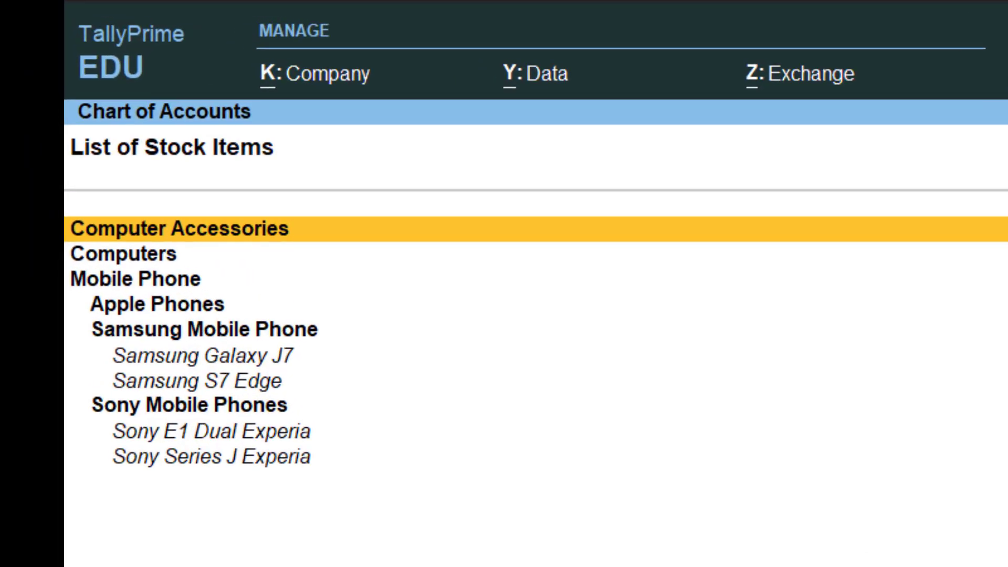
# - Review the stock item list, checking which Samsung and Sony items sit under each mobile phone group
pyautogui.press('Down')
pyautogui.press('Down')
pyautogui.press('Down')
pyautogui.press('Down')
pyautogui.press('Down')
pyautogui.press('Down')
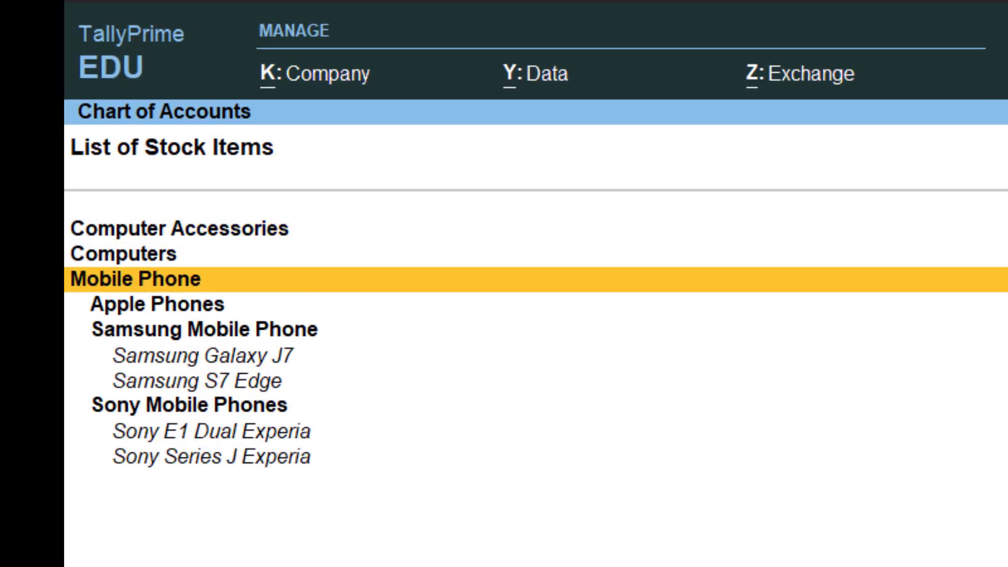
pyautogui.press('Up')
pyautogui.press('Down')
pyautogui.press('Up')
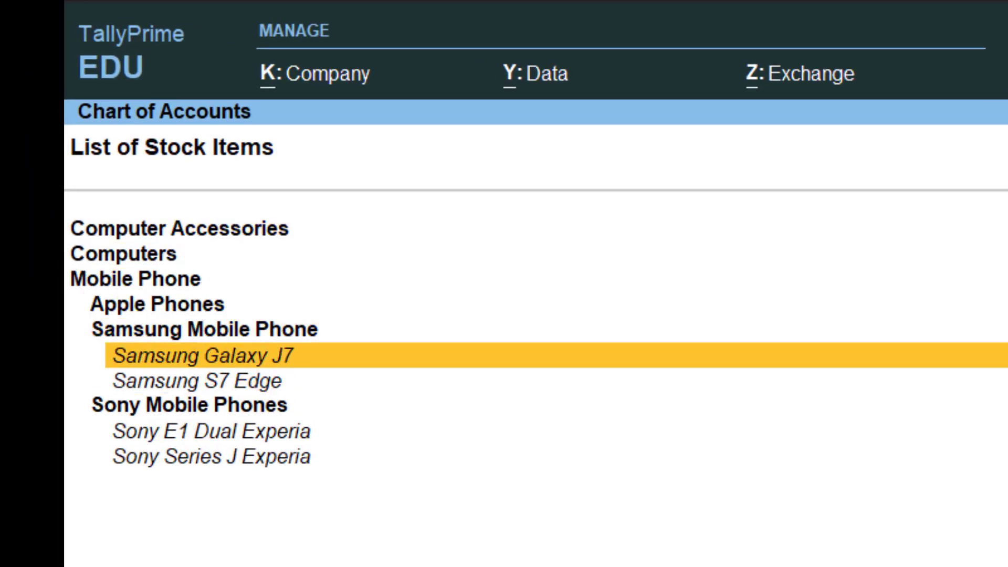
pyautogui.press('Down')
pyautogui.press('Down')
pyautogui.press('Down')
pyautogui.press('Down')
pyautogui.press('Up')
pyautogui.press('Down')
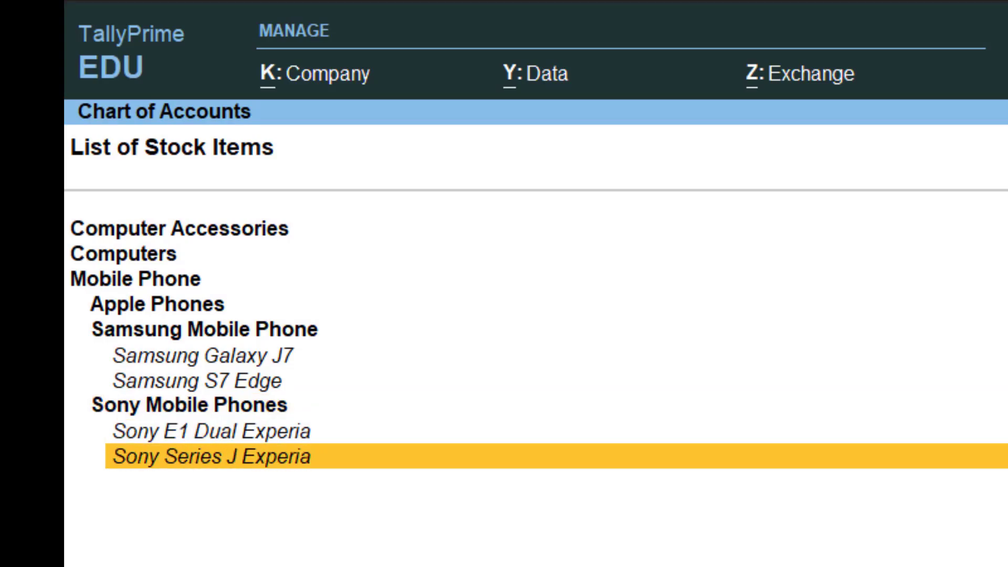
pyautogui.press('Up')
pyautogui.press('Up')
pyautogui.press('Up')
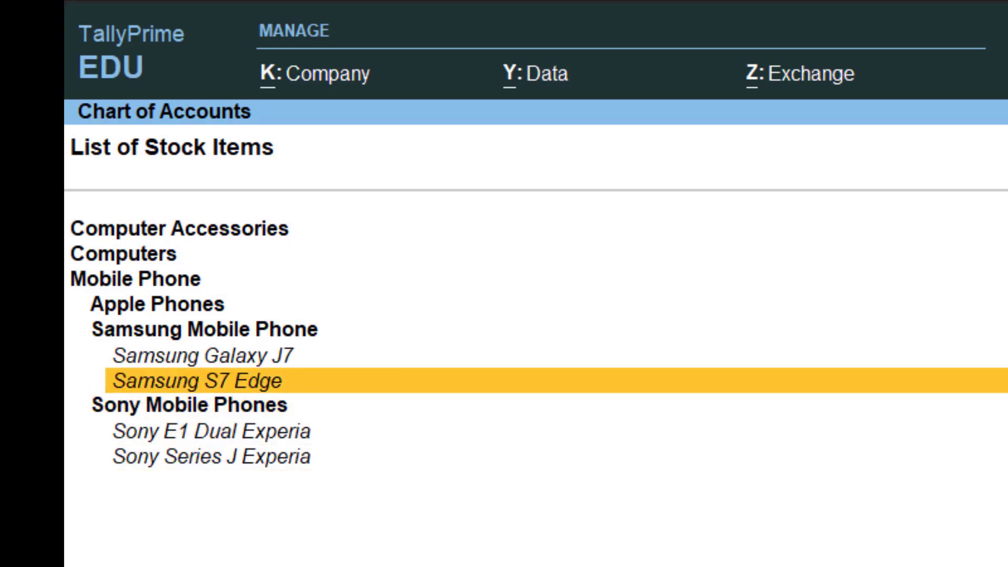
pyautogui.press('Up')
pyautogui.press('Up')
pyautogui.press('Up')
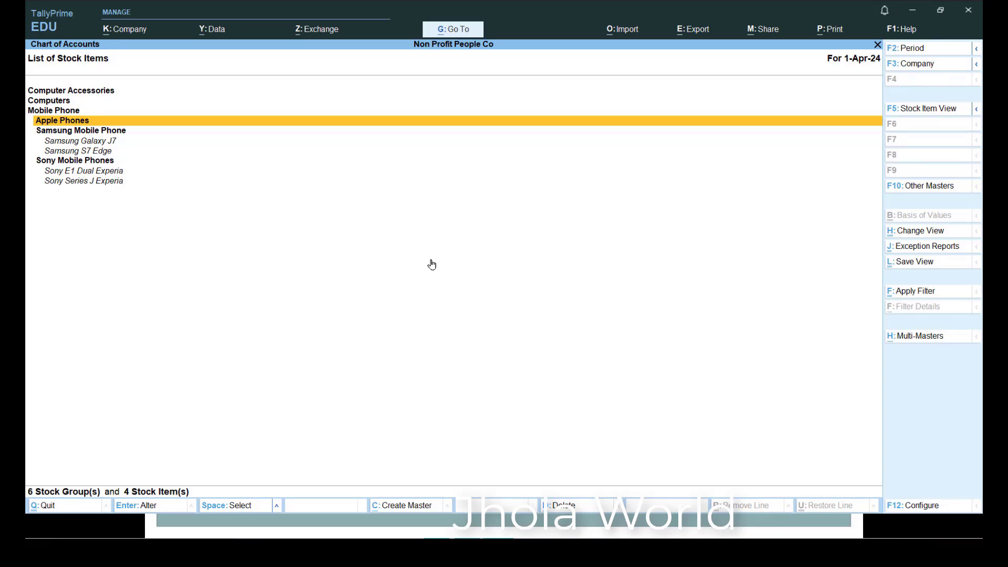
pyautogui.press('Up')
pyautogui.press('Up')
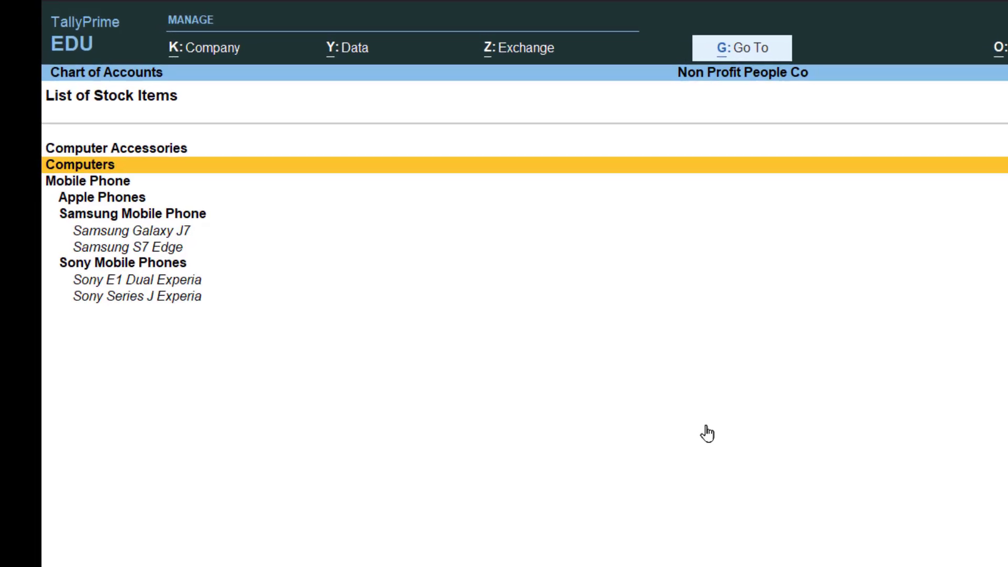
pyautogui.press('Up')
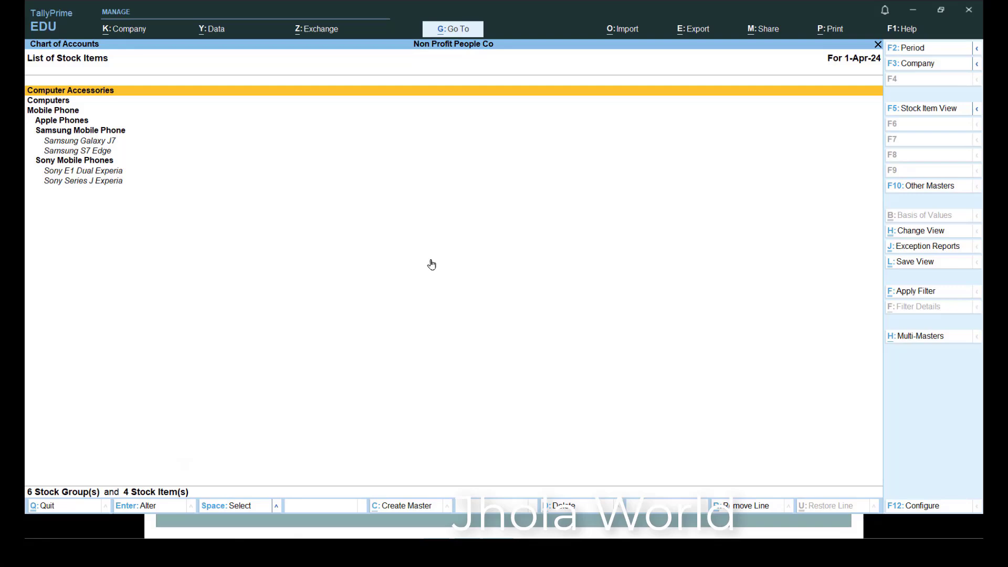
# - View the list of existing godowns in the Chart of Accounts, and return to the Gateway of Tally
pyautogui.press('Escape')
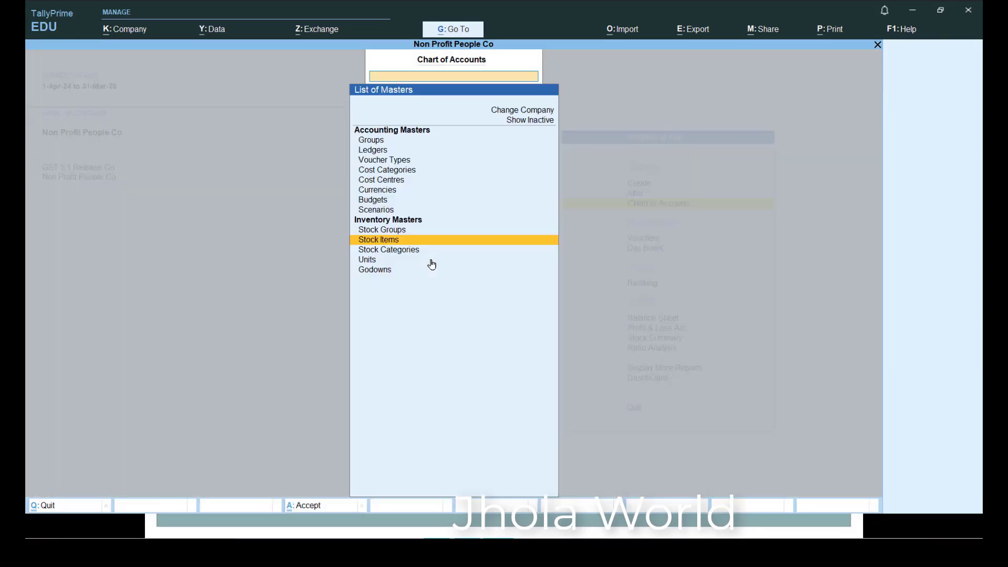
pyautogui.press('Escape')
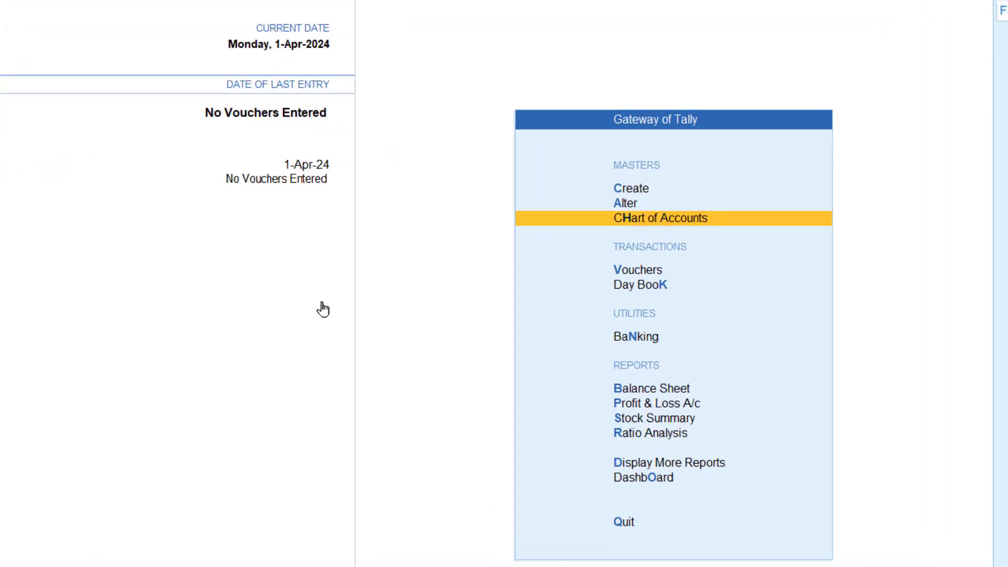
pyautogui.press('Return')
pyautogui.press('Down')
pyautogui.press('Down')
pyautogui.press('Down')
pyautogui.press('Down')
pyautogui.press('Down')
pyautogui.press('Down')
pyautogui.press('Down')
pyautogui.press('Down')
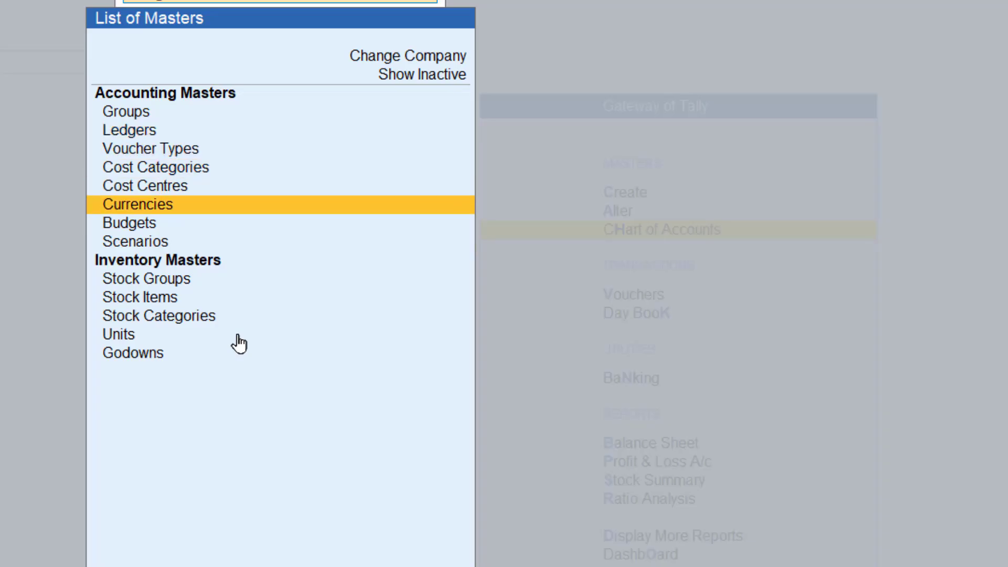
pyautogui.press('Down')
pyautogui.press('Down')
pyautogui.press('Down')
pyautogui.press('Return')
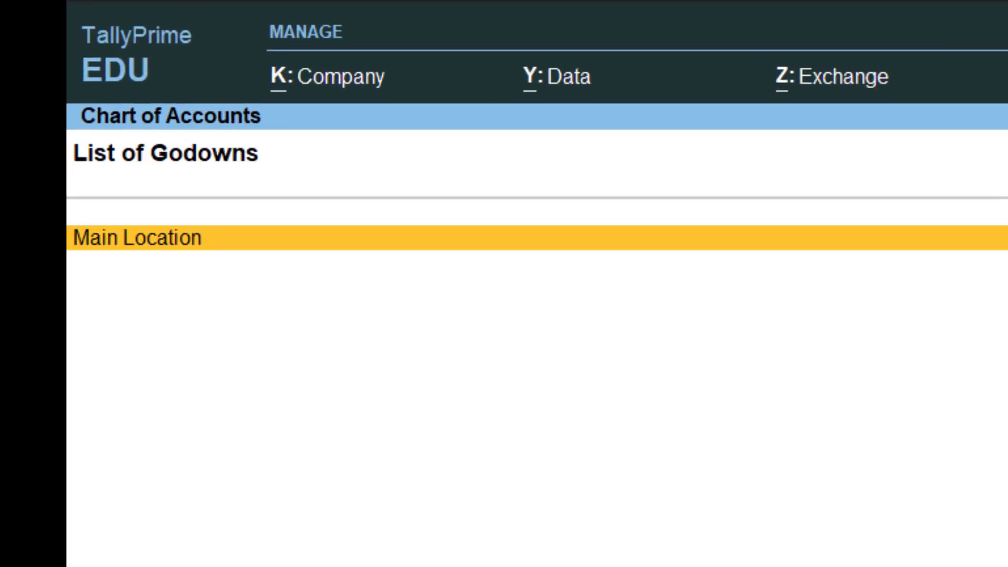
pyautogui.press('Escape')
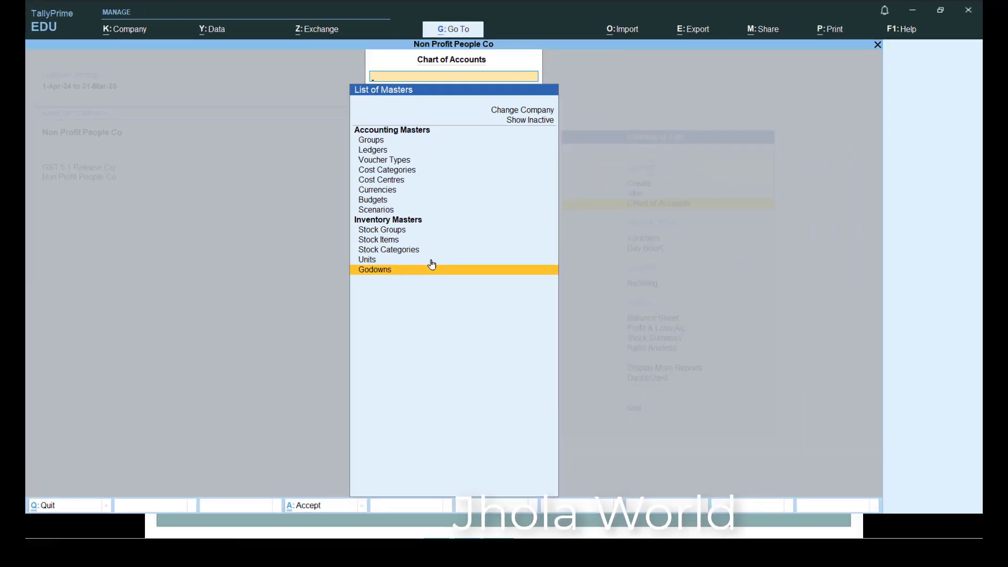
pyautogui.press('Escape')
# - Start creating a new godown master, choosing to create one rather than alter the default Main Location
pyautogui.press('Up')
pyautogui.press('Up')
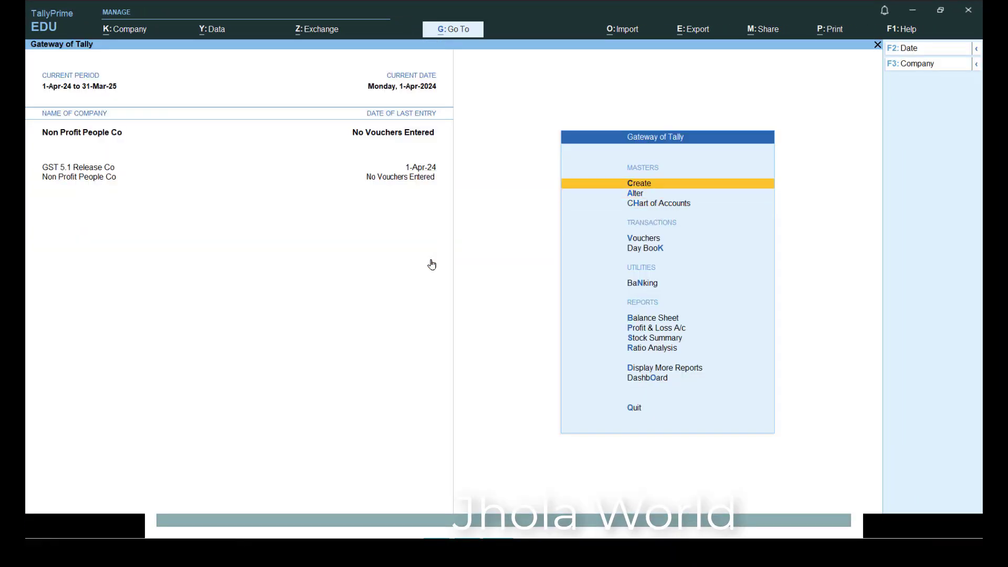
pyautogui.press('Return')
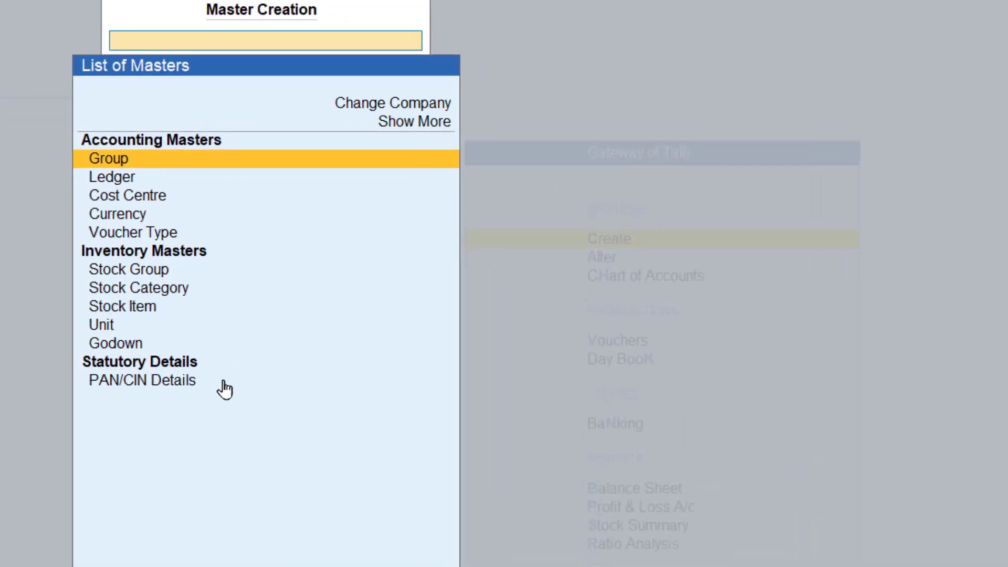
pyautogui.press('Down')
pyautogui.press('Down')
pyautogui.press('Down')
pyautogui.press('Down')
pyautogui.press('Down')
pyautogui.press('Down')
pyautogui.press('Down')
pyautogui.press('Down')
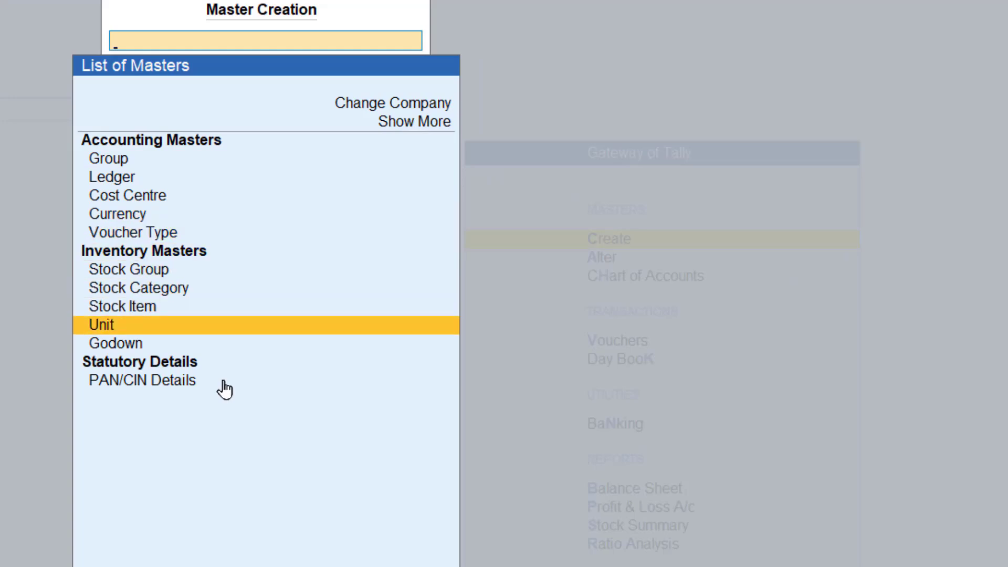
pyautogui.press('Down')
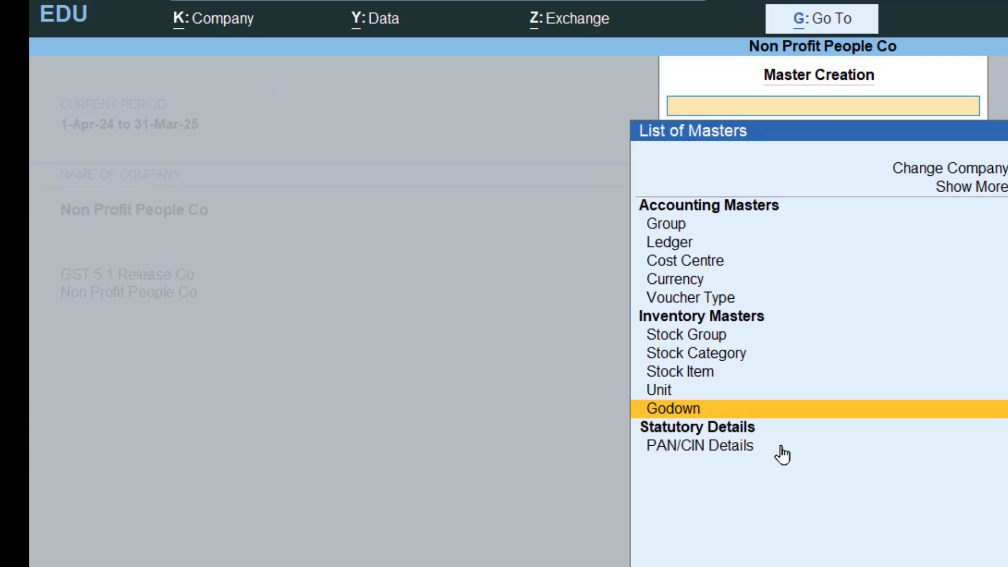
pyautogui.press('Return')
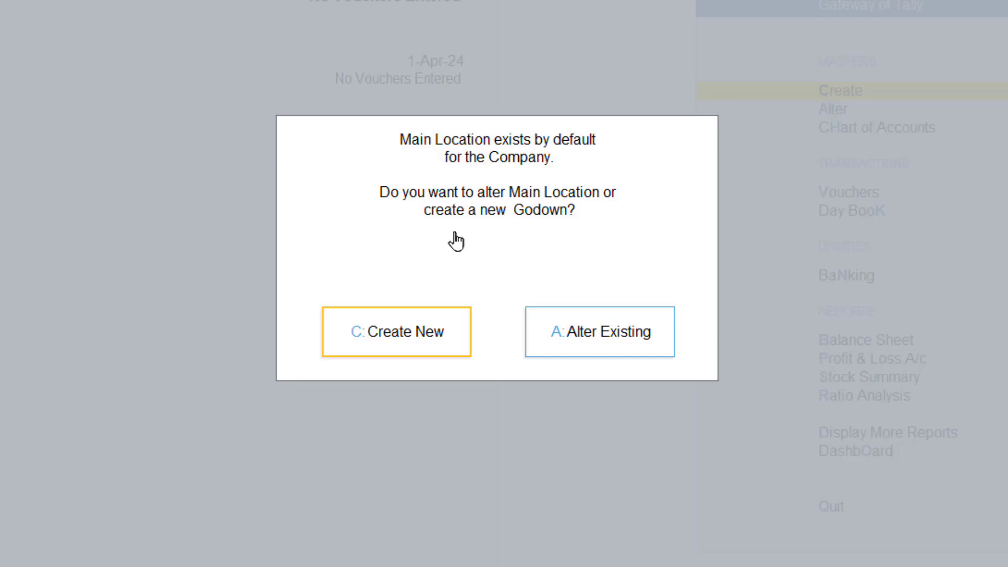
pyautogui.click(375, 338)
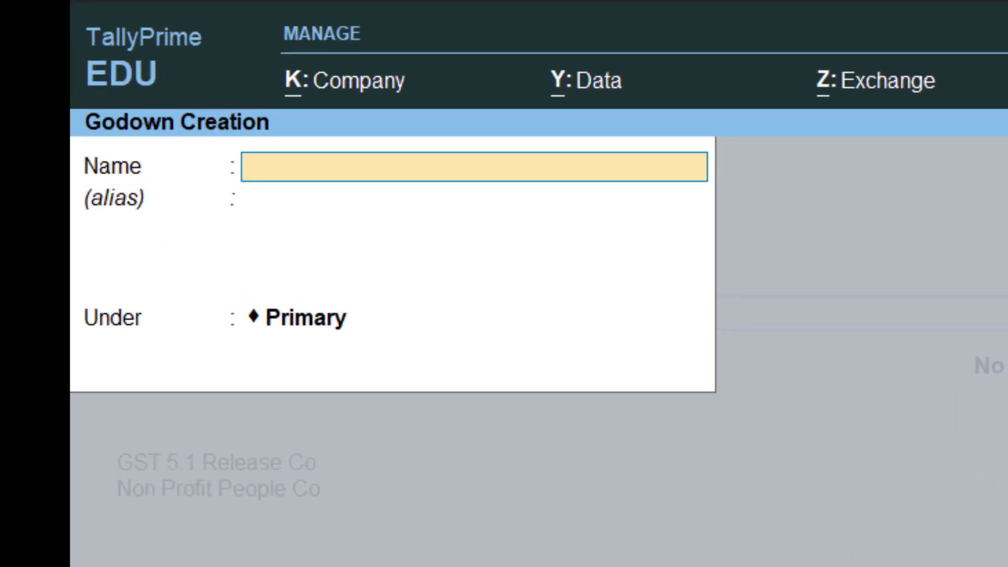
# - Name the new godown Kolkata Location
pyautogui.write('Kolkata')
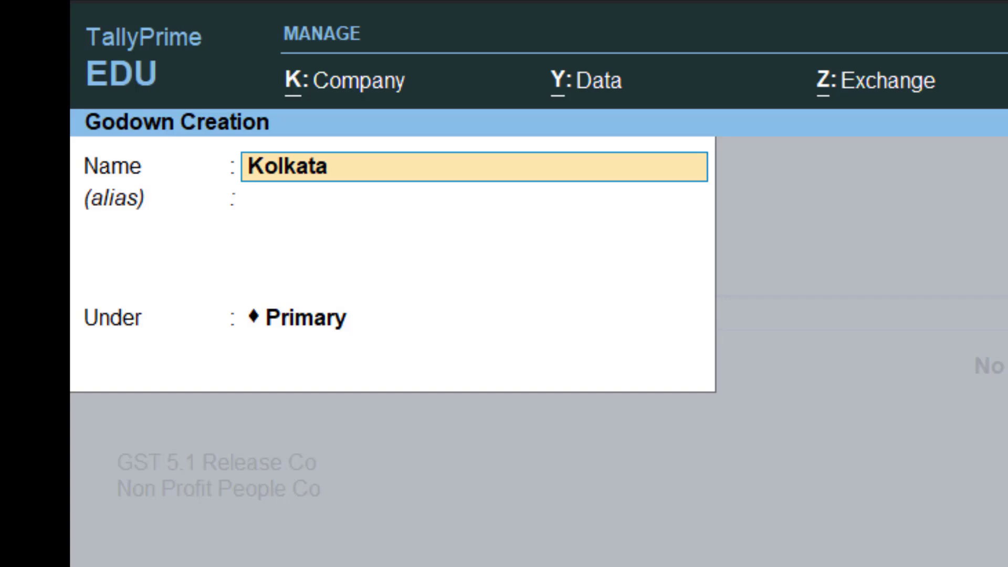
pyautogui.write(' Location')
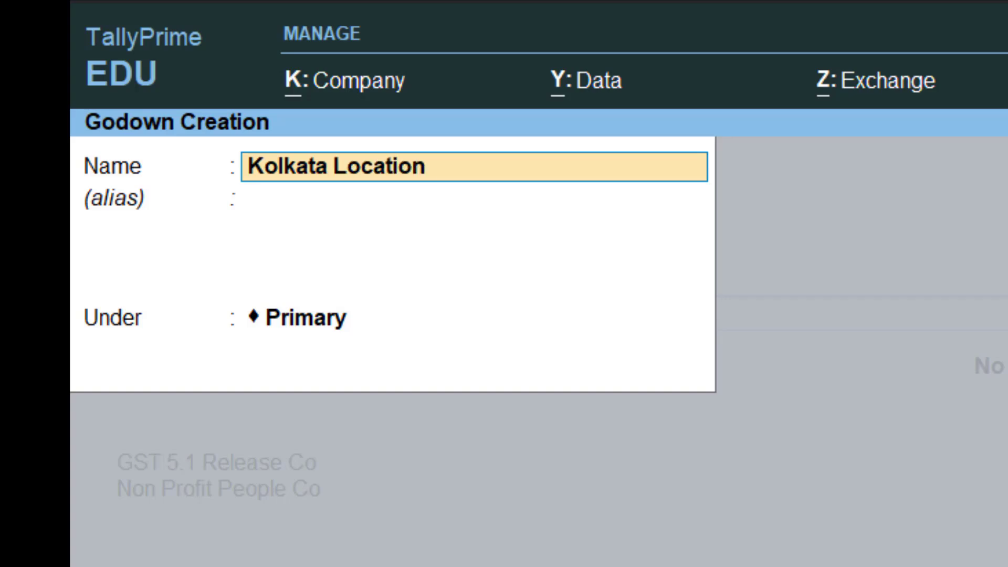
pyautogui.press('Return')
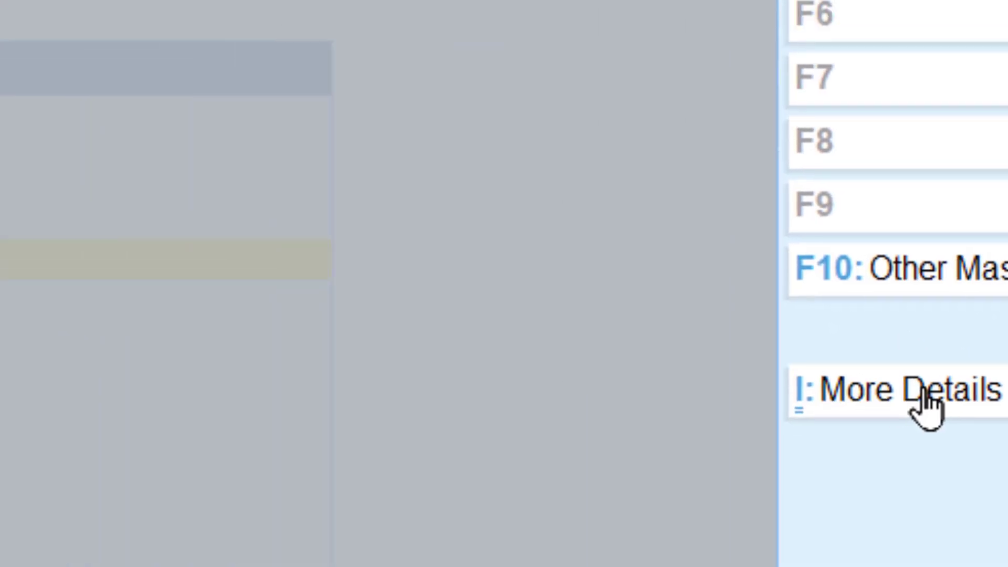
# - Add a three-line placeholder godown address in the additional details of Kolkata Location
pyautogui.click(717, 352)
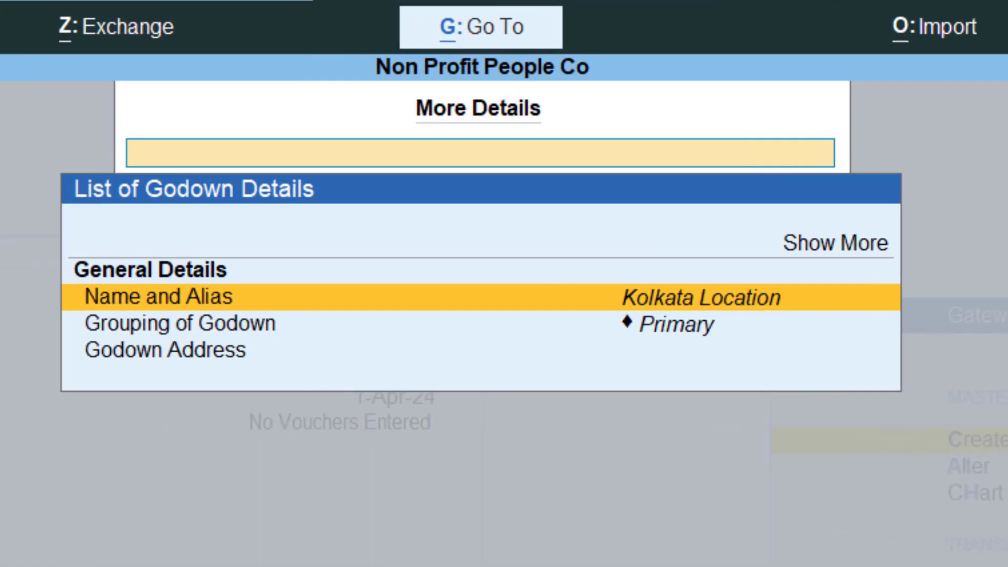
pyautogui.press('Down')
pyautogui.press('Down')
pyautogui.press('Return')
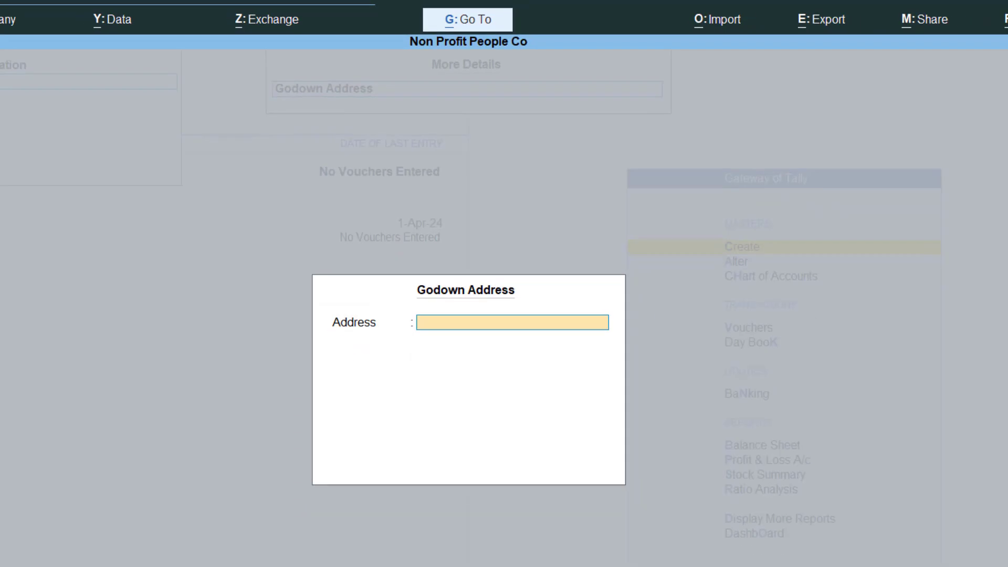
pyautogui.write('Fgd')
pyautogui.press('Return')
pyautogui.write('Rdgd')
pyautogui.press('Return')
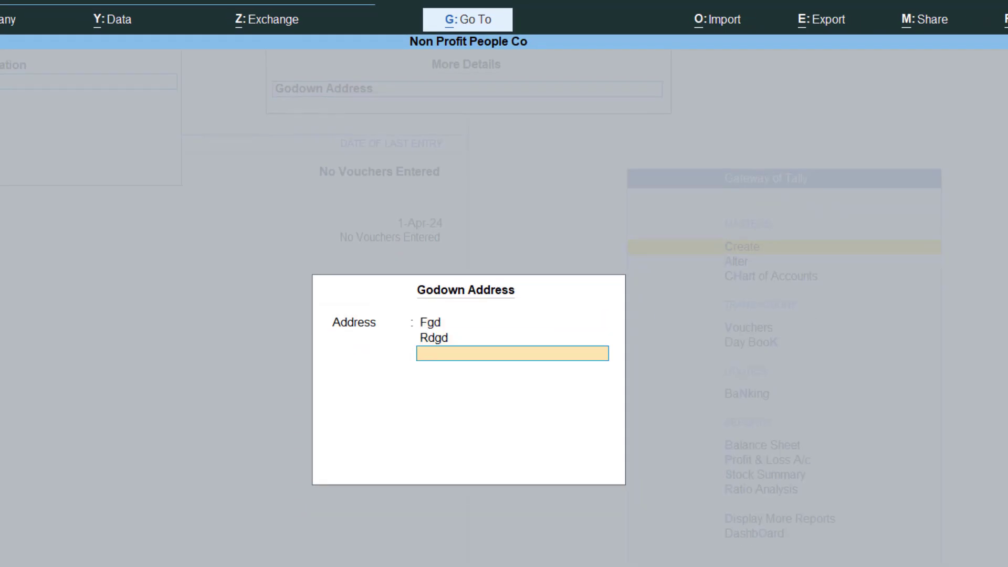
pyautogui.write('Drgr')
pyautogui.press('Return')
# - Leave the alias of Kolkata Location blank, place the godown under Primary, and save it
pyautogui.press('Return')
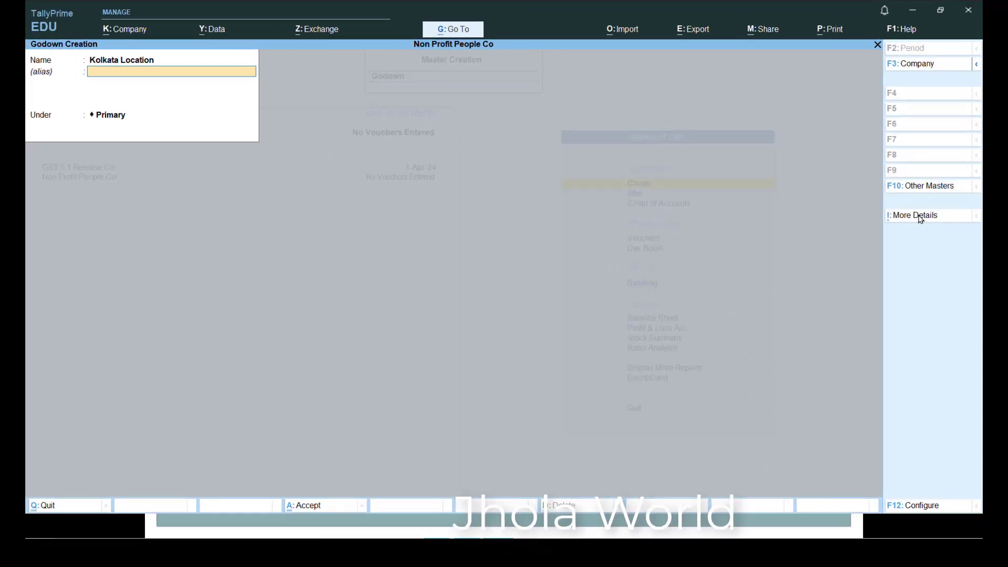
pyautogui.press('Return')
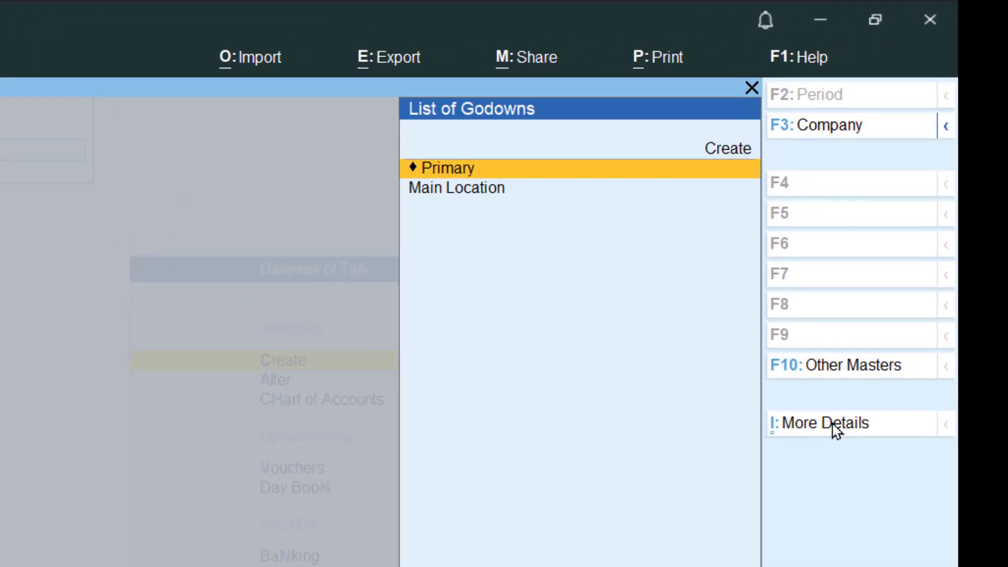
pyautogui.press('Down')
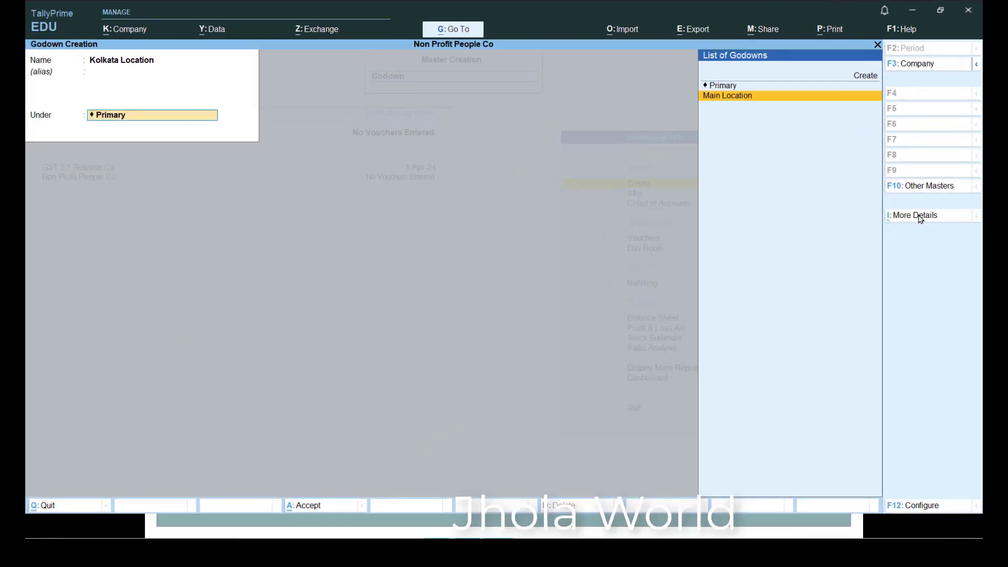
pyautogui.press('Up')
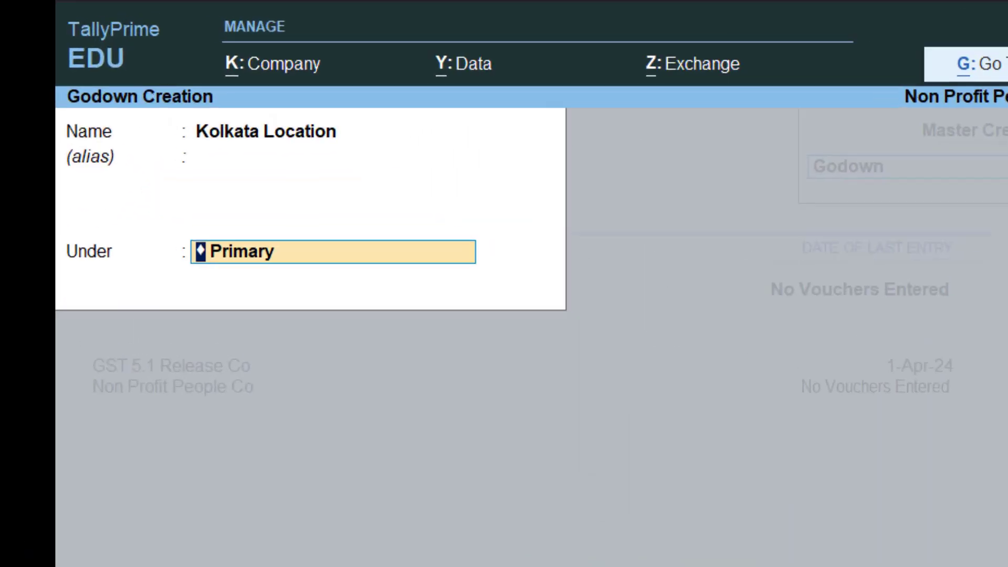
pyautogui.press('Return')
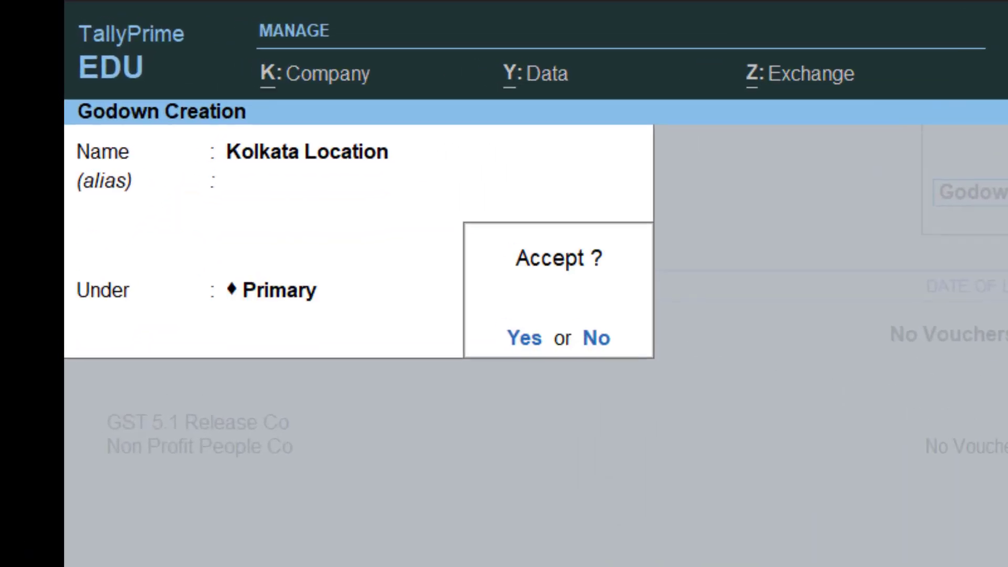
pyautogui.press('Return')
# - Create a second godown named Delhi under Primary, with no alias, and save it
pyautogui.write('Delhi')
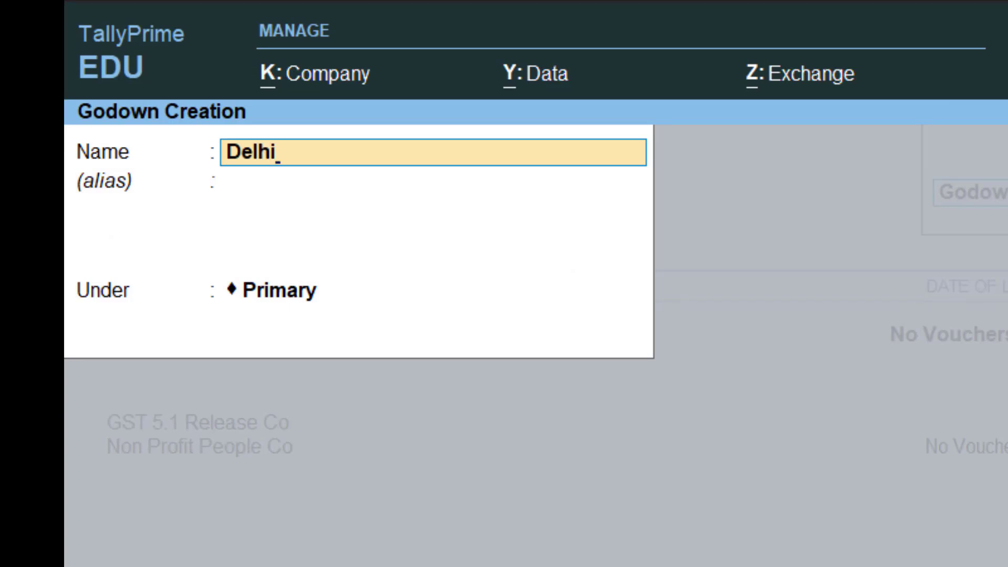
pyautogui.press('Return')
pyautogui.press('Return')
pyautogui.press('Return')
pyautogui.press('Return')
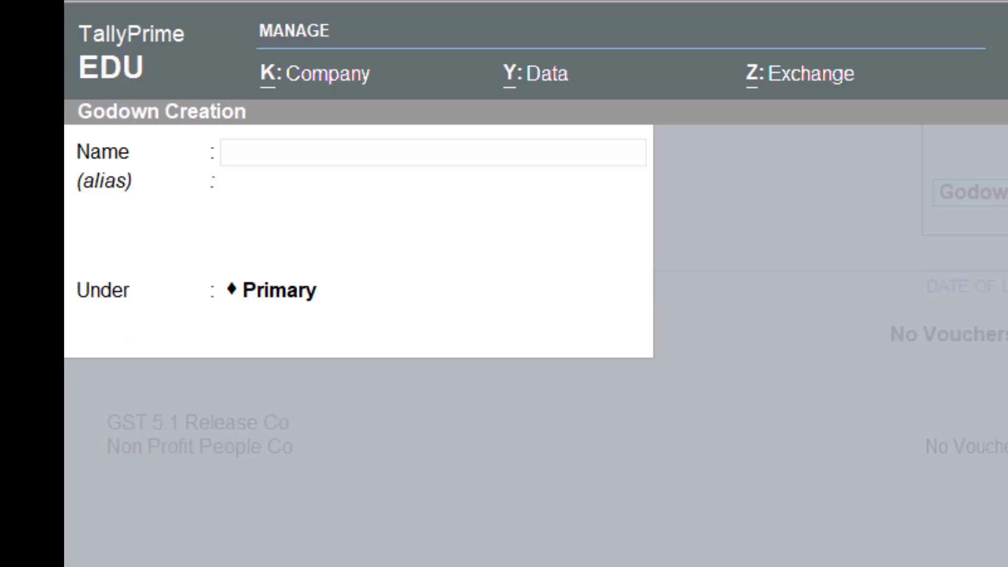
# - Create a godown named Mumbai Location under Primary, save it, and return to the Gateway of Tally
pyautogui.write('Mumba')
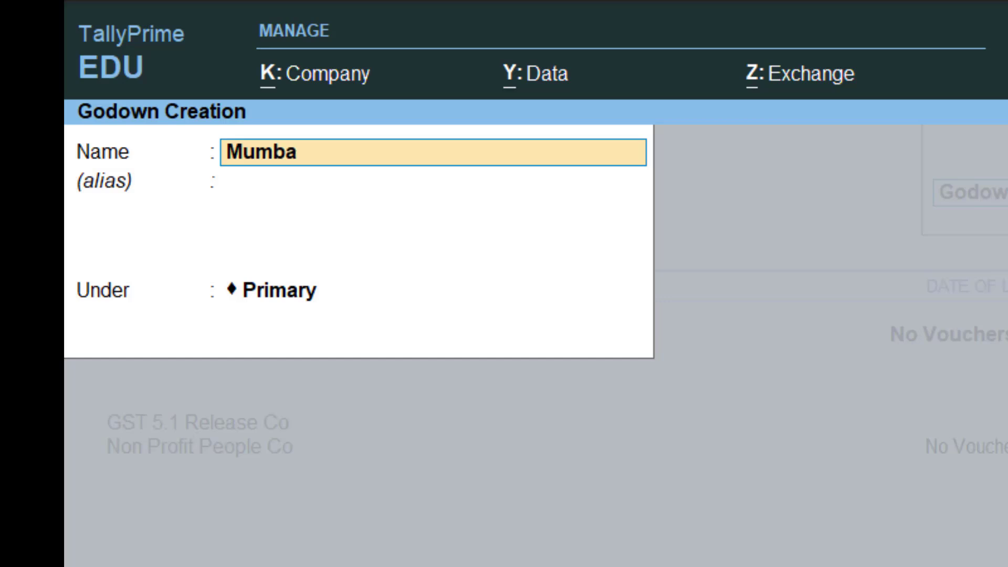
pyautogui.write('i Location')
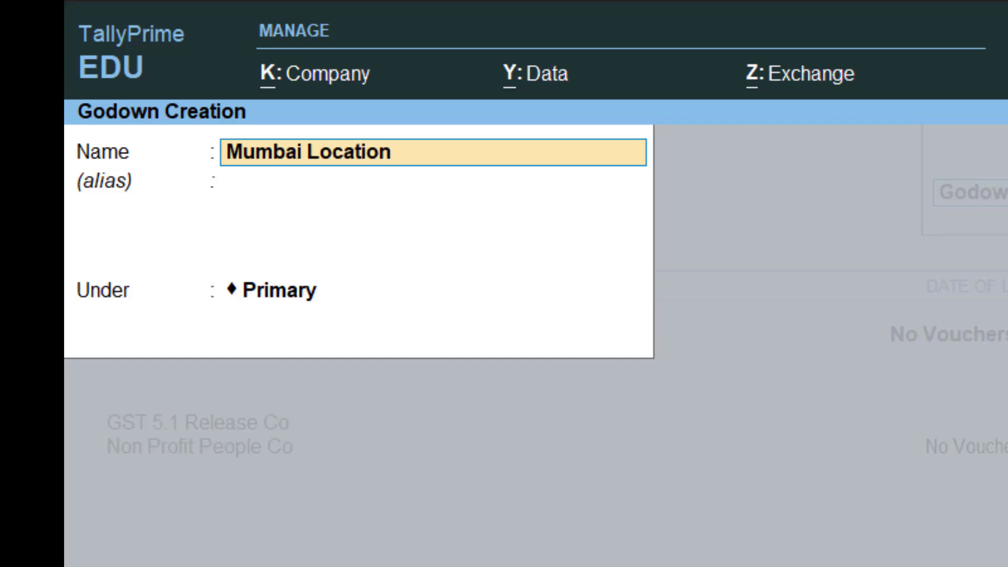
pyautogui.press('Return')
pyautogui.press('Return')
pyautogui.press('Return')
pyautogui.press('Return')
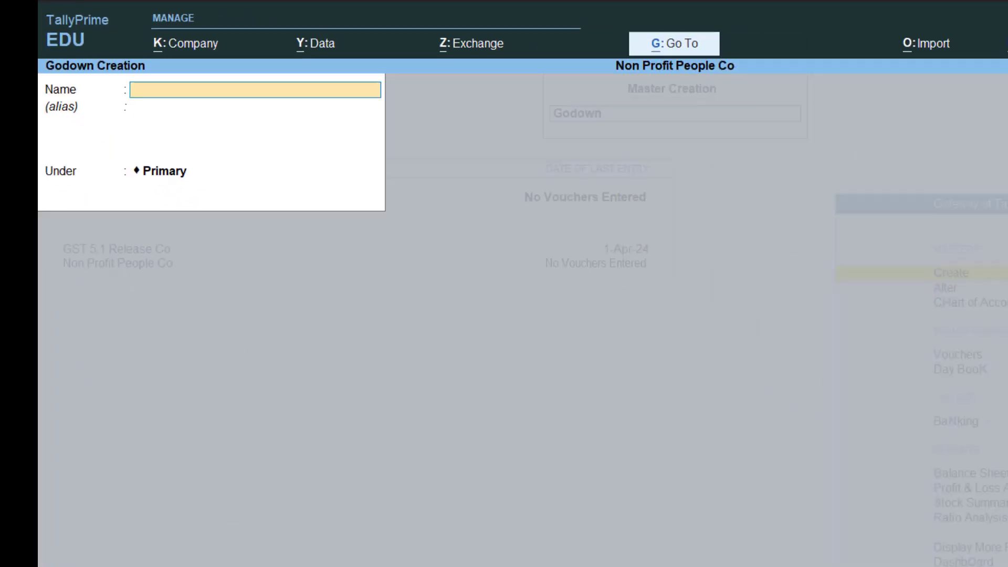
pyautogui.press('Escape')
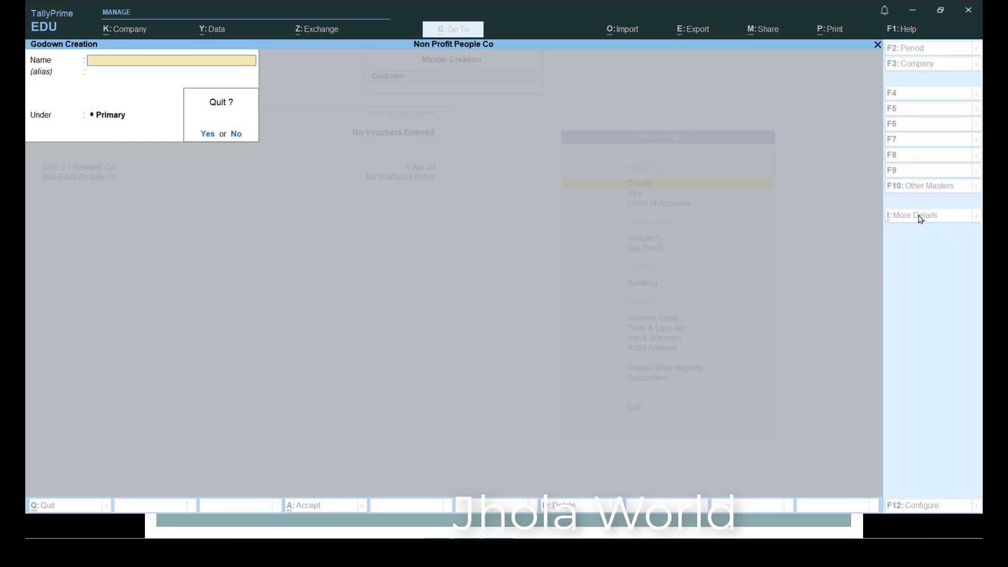
pyautogui.press('y')
pyautogui.press('Escape')
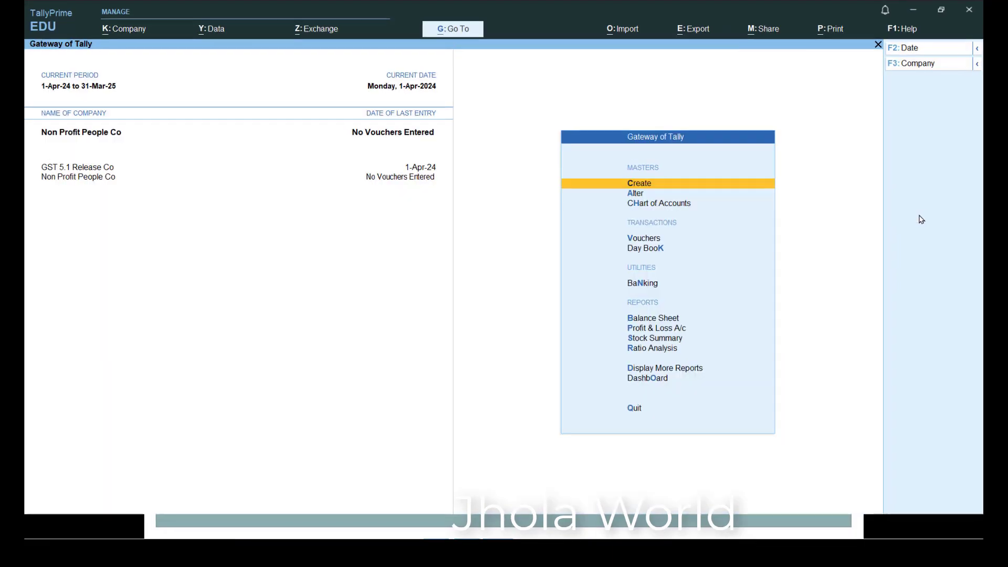
# - View the list of godowns in the Chart of Accounts to check the newly created locations, and close it
pyautogui.press('Down')
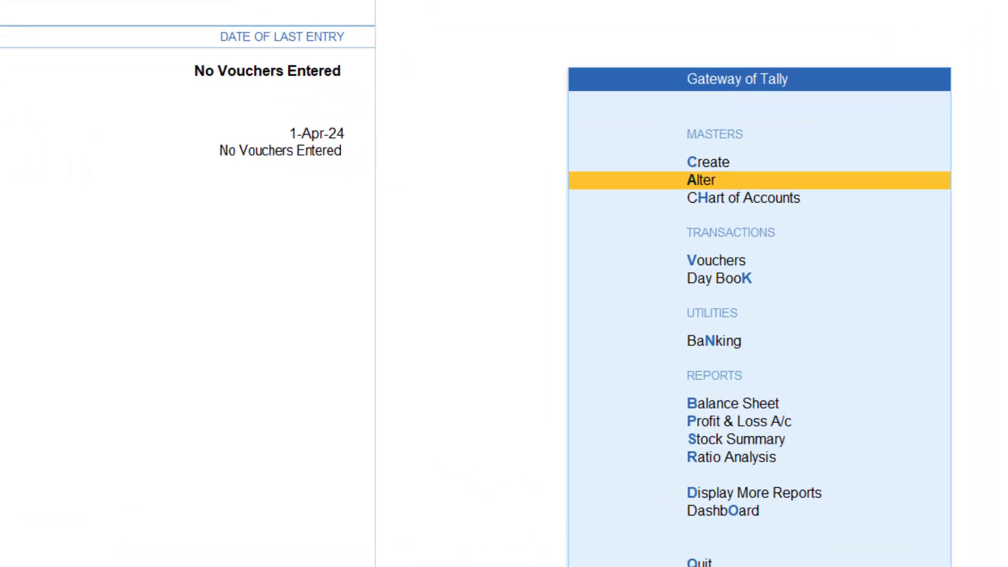
pyautogui.press('Down')
pyautogui.press('Return')
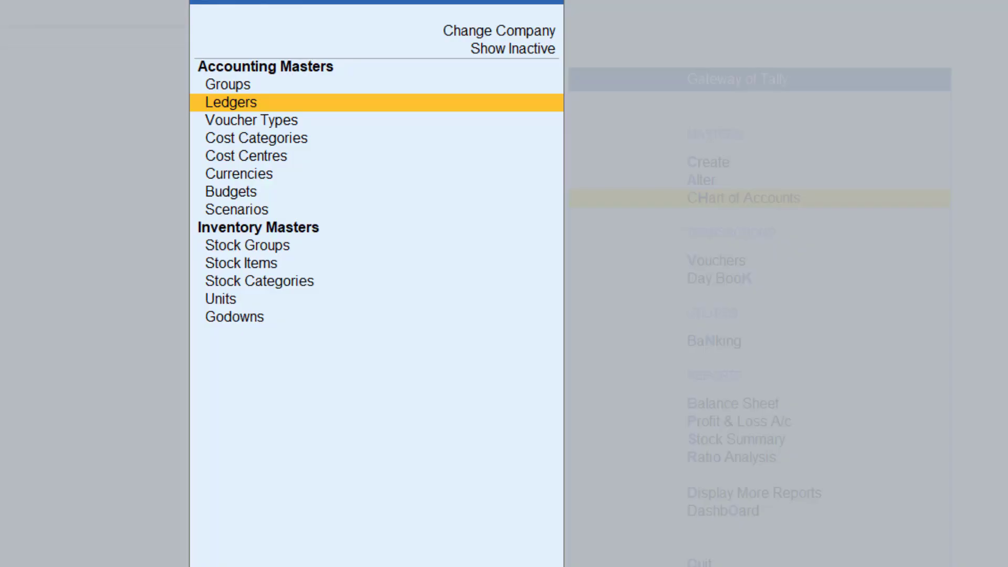
pyautogui.press('Down')
pyautogui.press('Down')
pyautogui.press('Down')
pyautogui.press('Down')
pyautogui.press('Down')
pyautogui.press('Down')
pyautogui.press('Down')
pyautogui.press('Down')
pyautogui.press('Down')
pyautogui.press('Down')
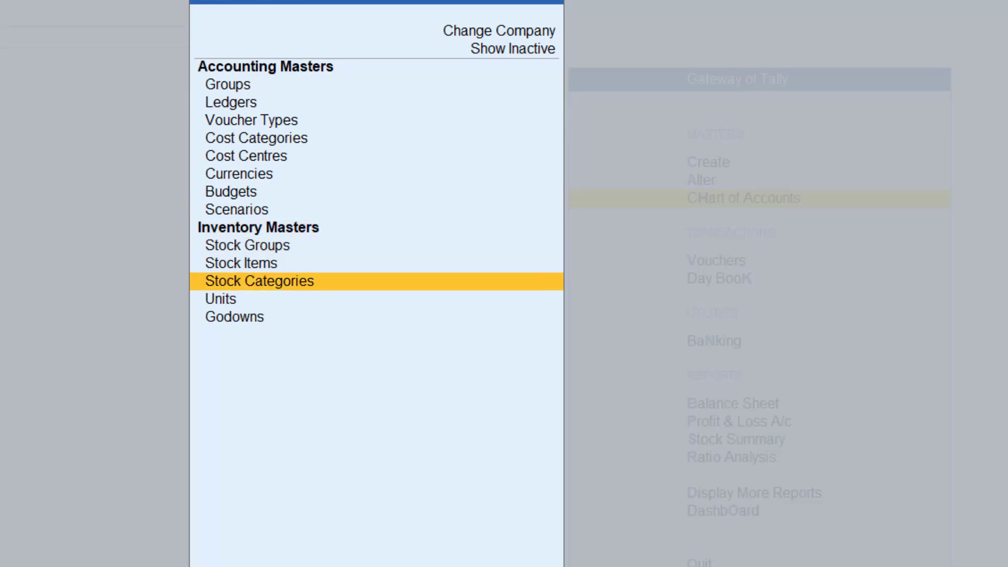
pyautogui.press('Return')
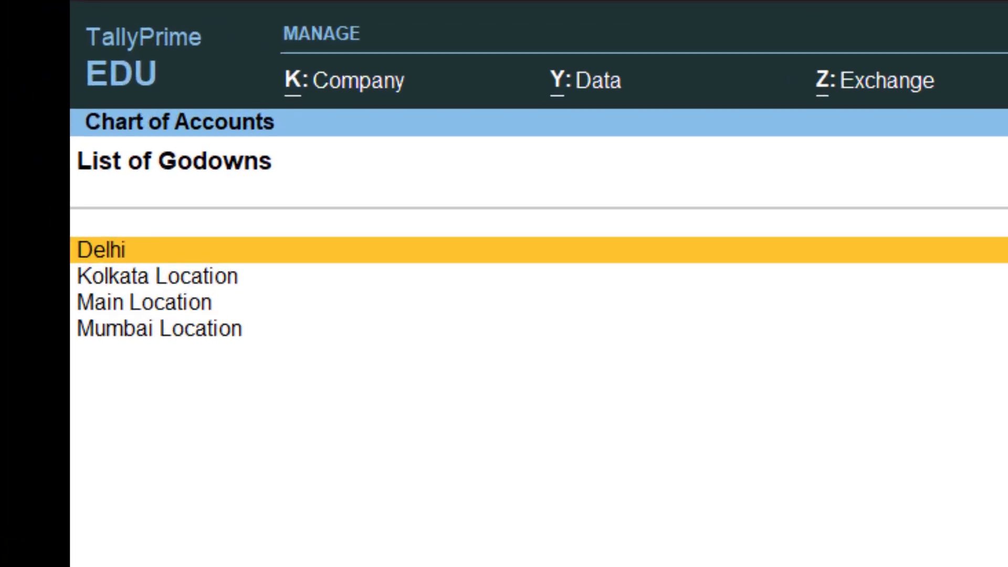
pyautogui.press('Escape')
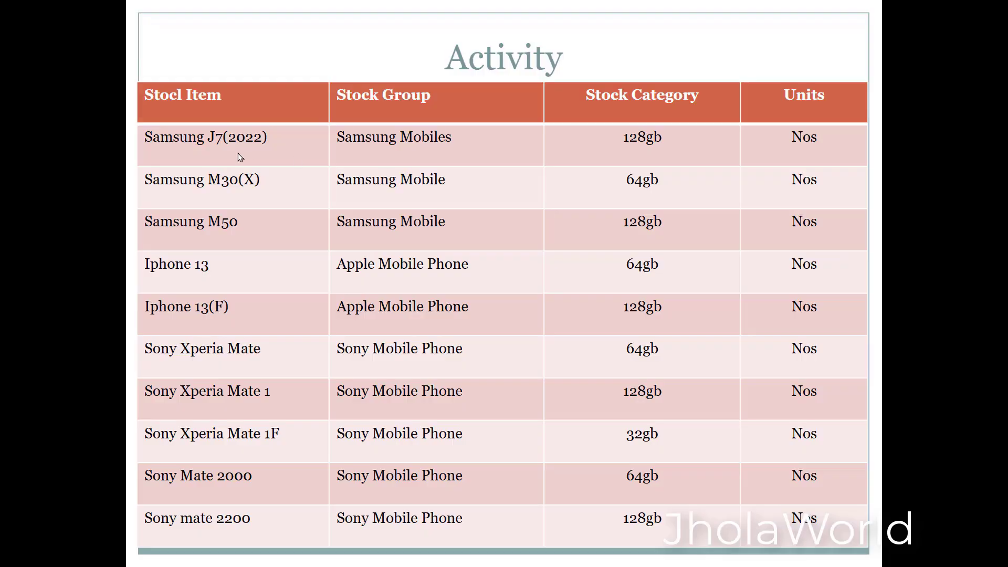
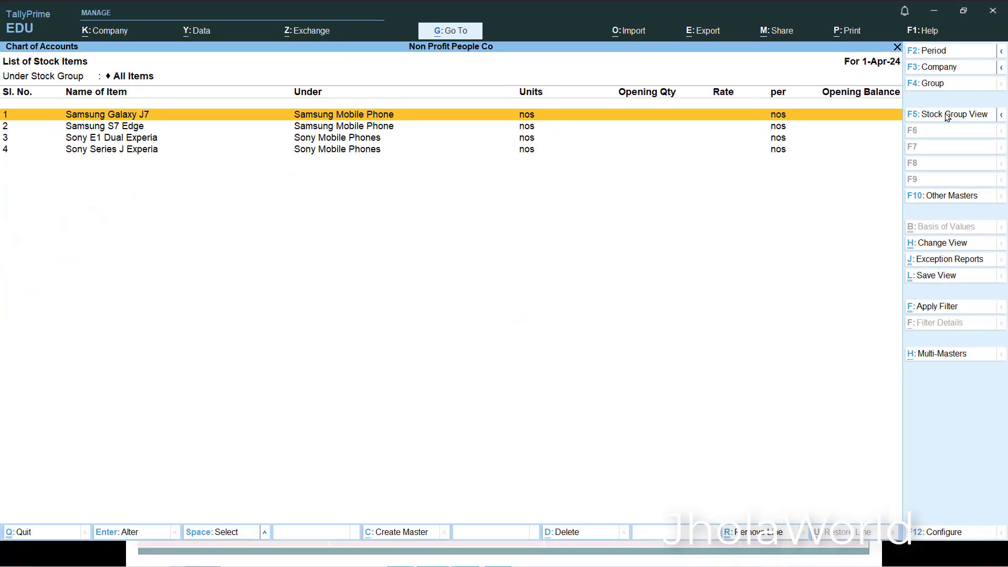
# - Start creating multiple stock items at once from the list of stock items, using the Multi Create option
pyautogui.click(947, 114)
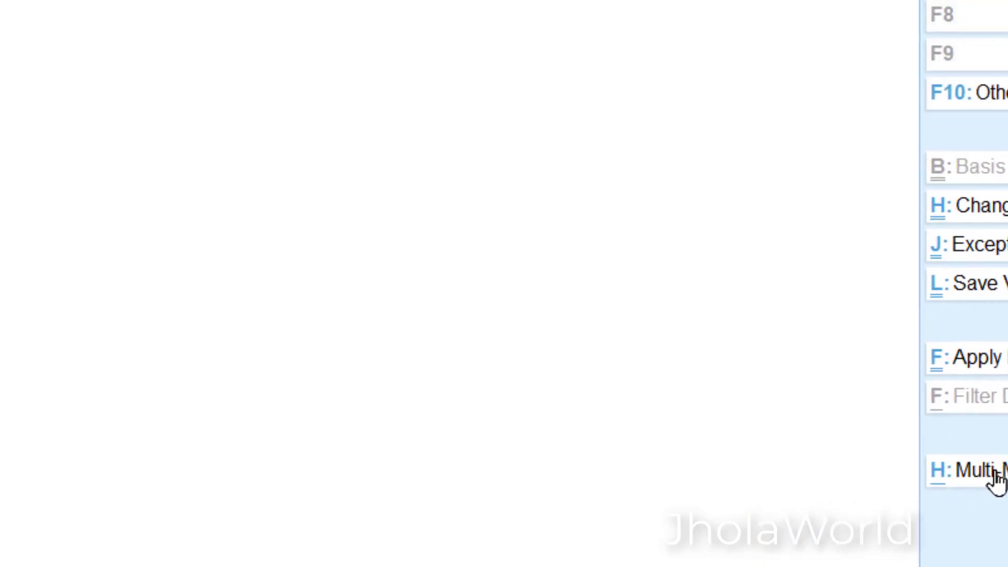
pyautogui.click(835, 374)
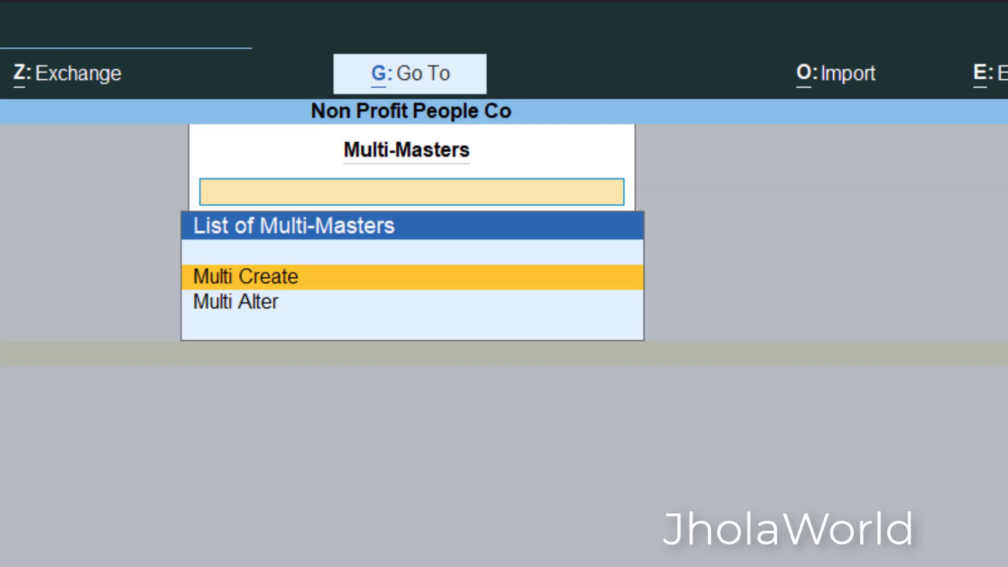
pyautogui.press('Down')
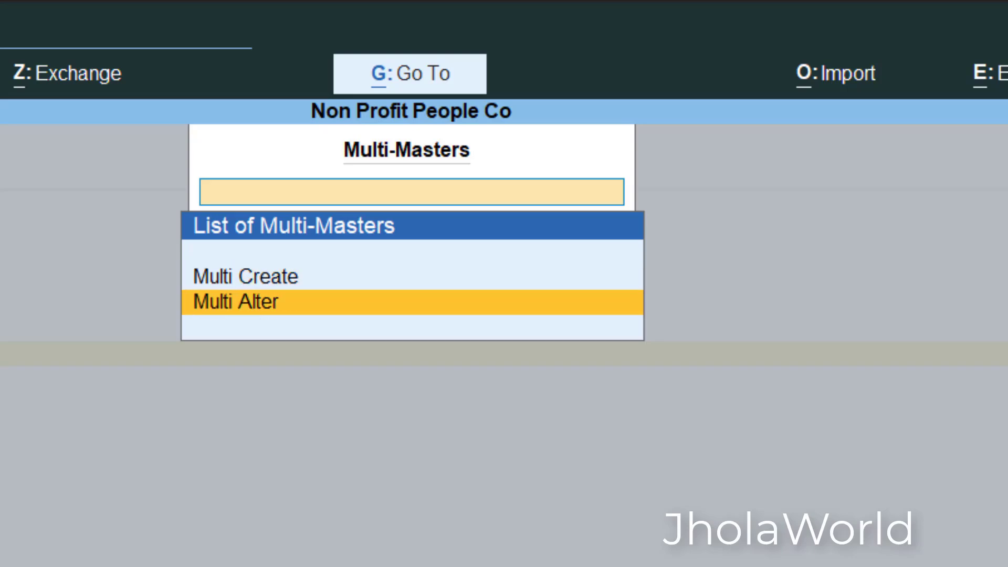
pyautogui.press('Up')
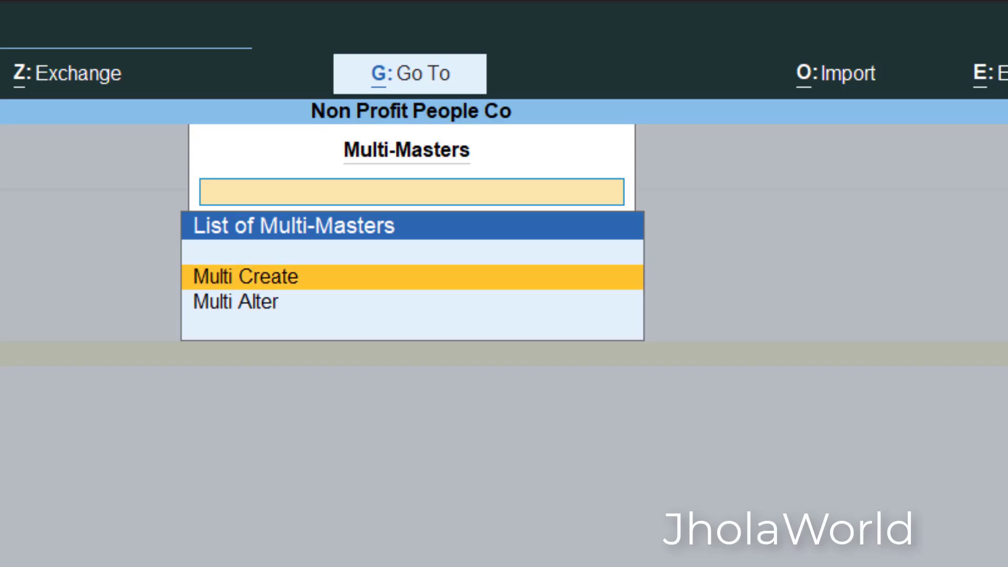
pyautogui.press('Return')
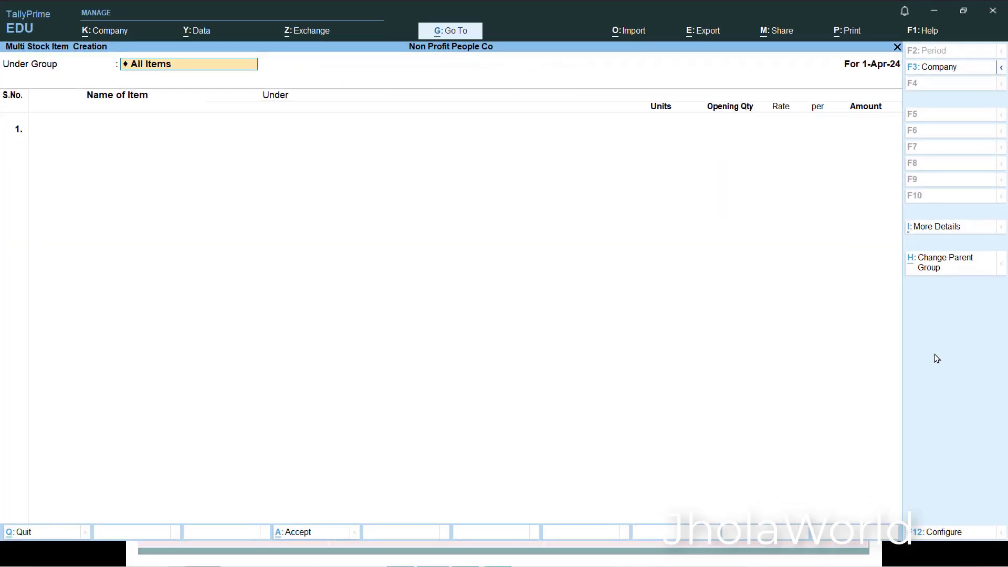
# - Configure the multi stock item creation screen to show stock category details, and accept the configuration
pyautogui.press('Return')
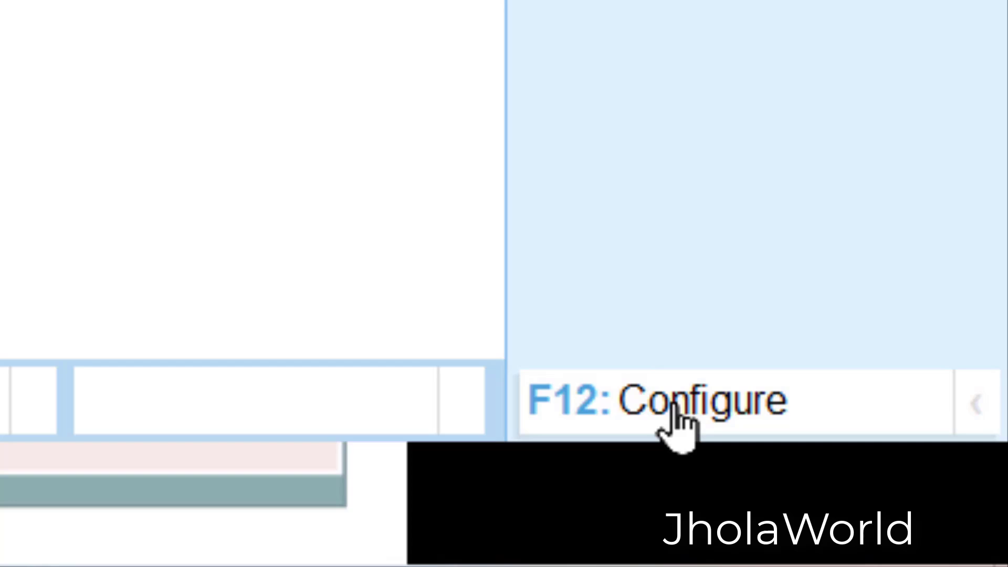
pyautogui.click(676, 409)
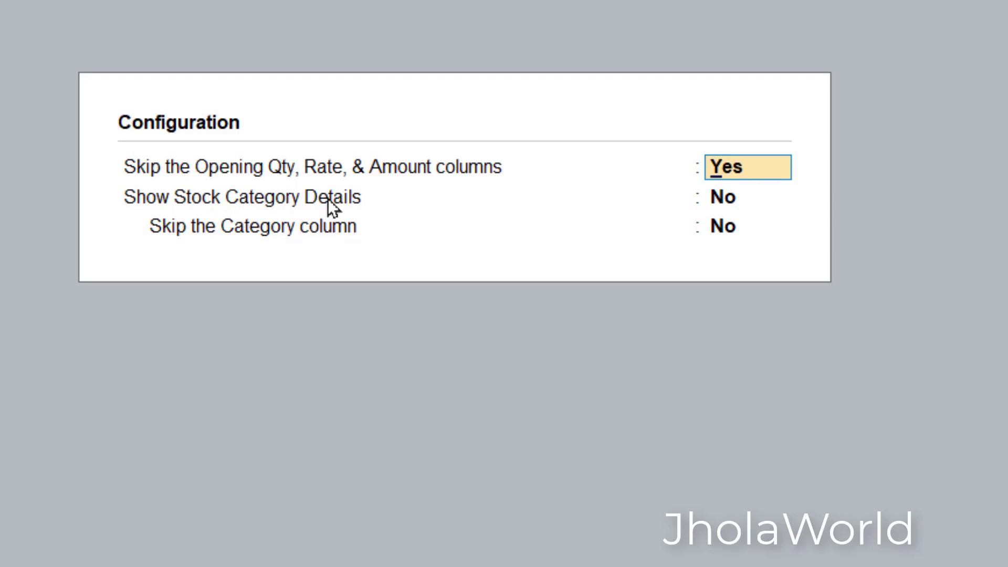
pyautogui.click(743, 200)
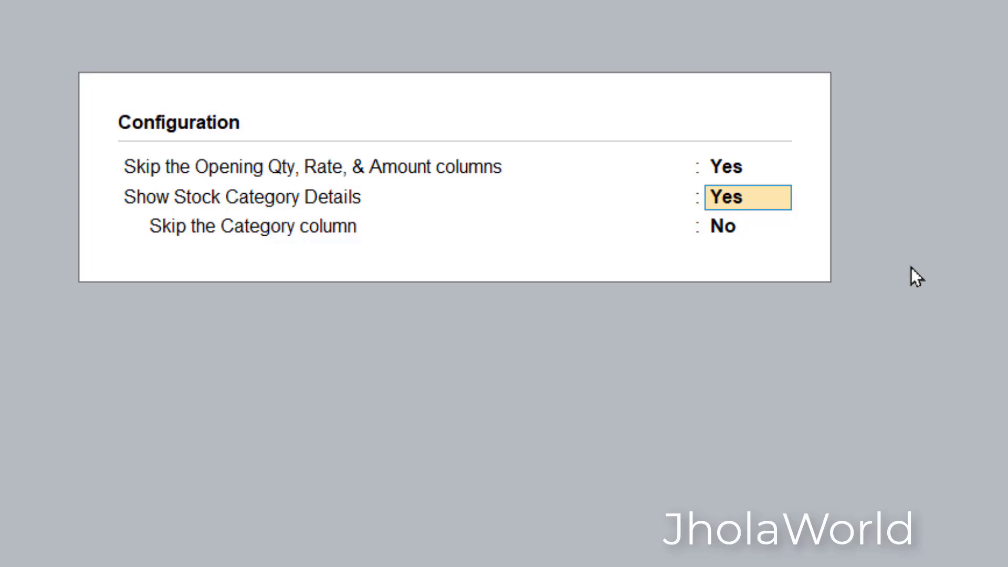
pyautogui.hotkey('ctrl', 'a')
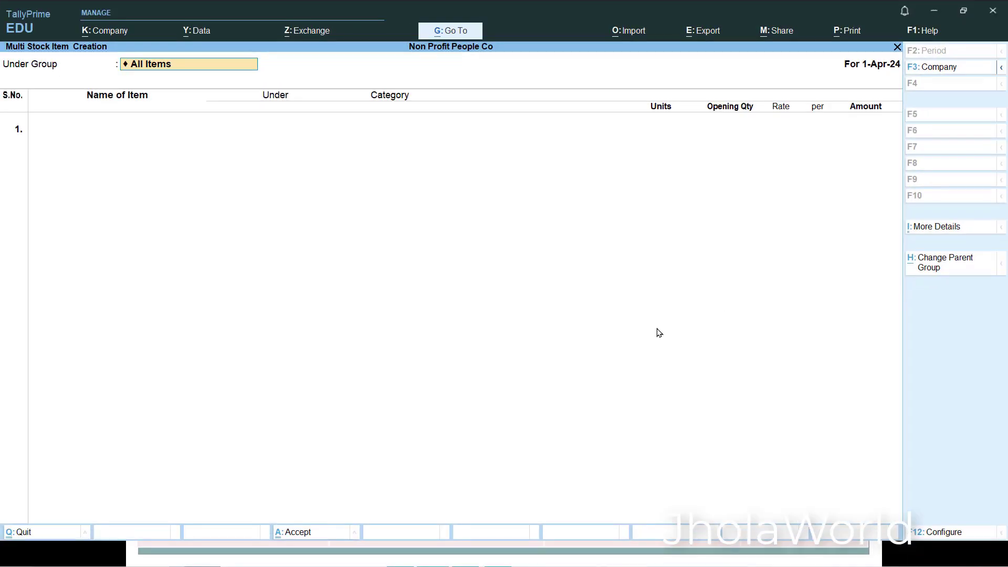
# - Keep All Items as the parent group, consult the activity table, and name the first item Samsung J7 2022
pyautogui.press('Return')
pyautogui.hotkey('alt', 'Tab')
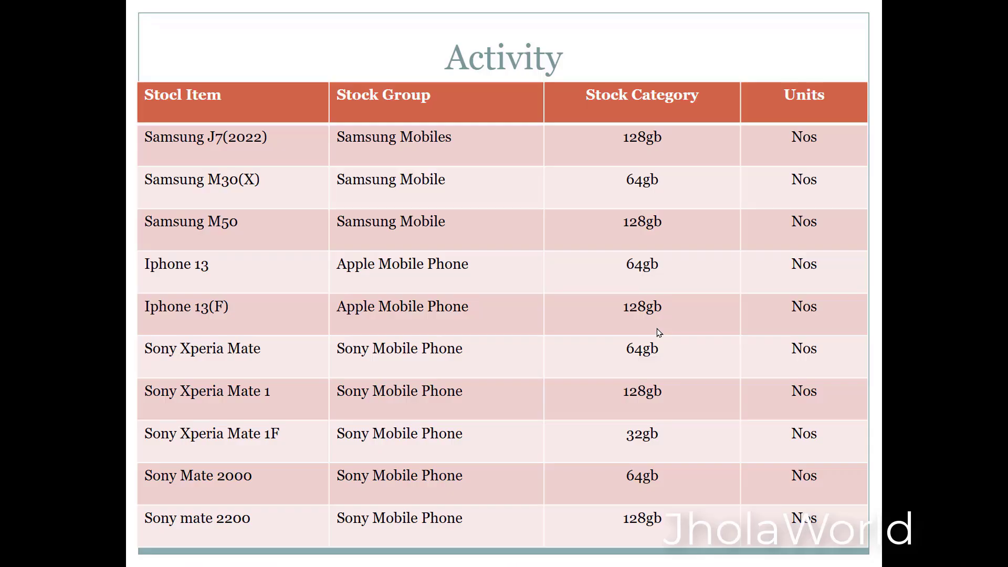
pyautogui.hotkey('alt', 'Tab')
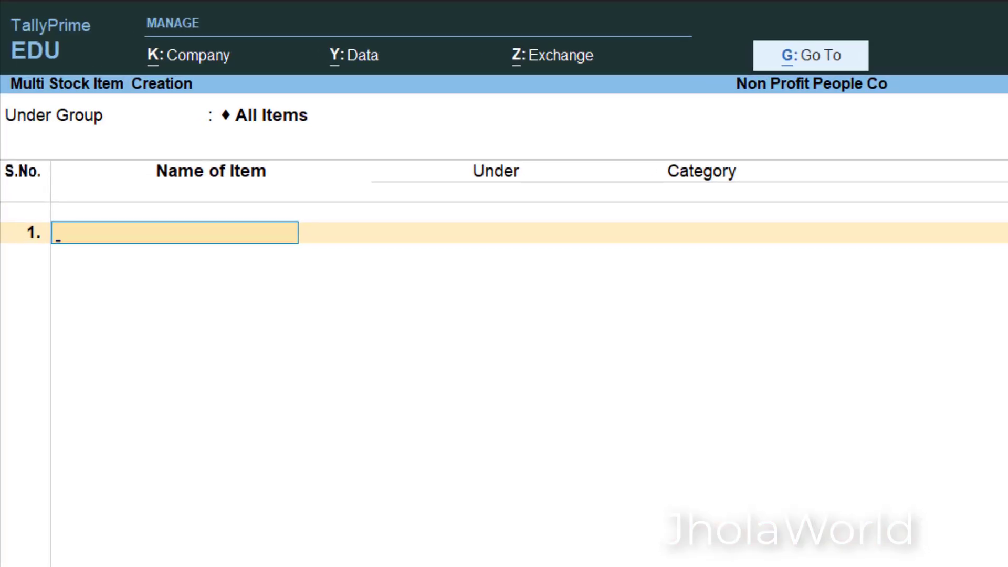
pyautogui.write('Samsun')
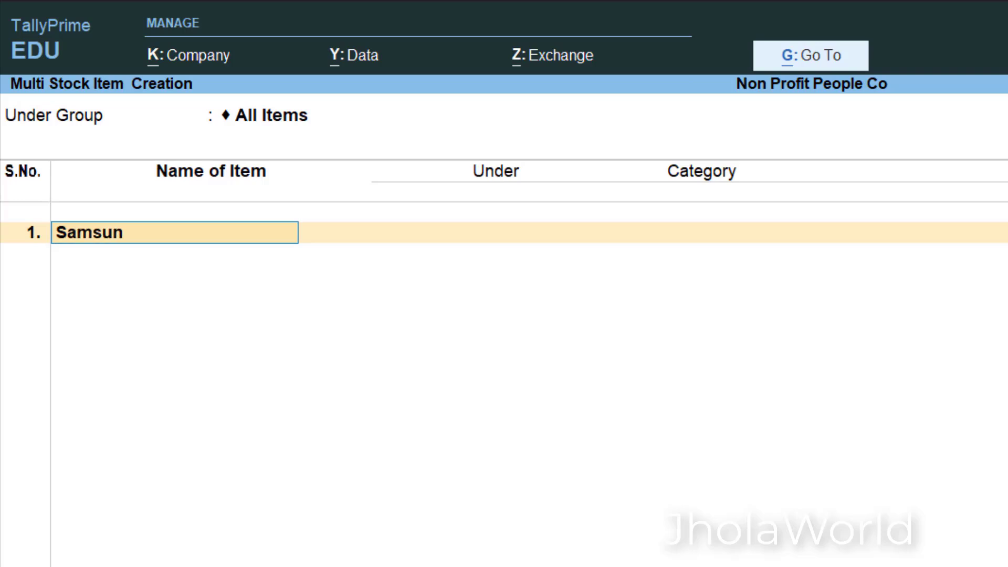
pyautogui.write('g J7 2022')
pyautogui.press('Return')
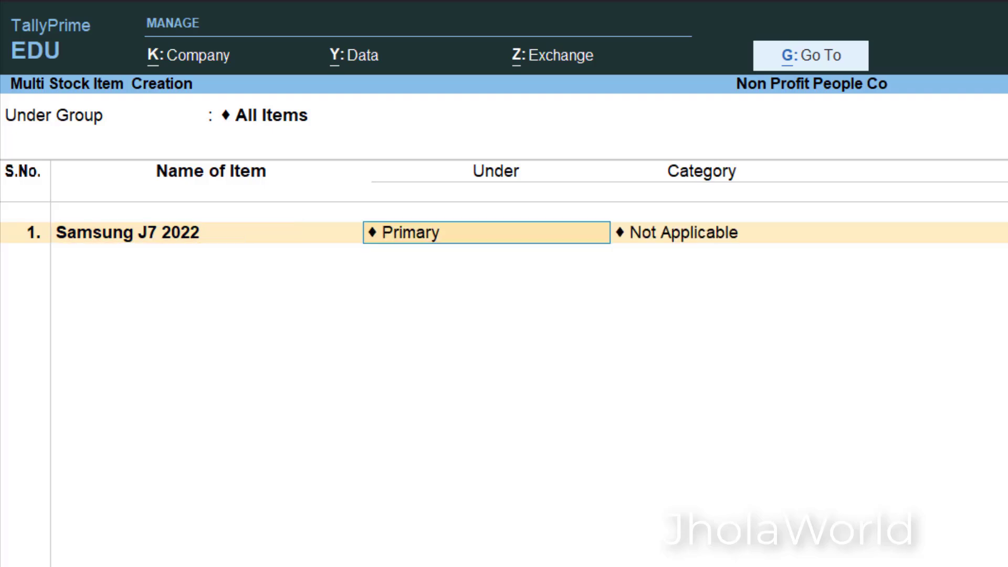
# - Place Samsung J7 2022 under Samsung Mobile Phone with the category 128 Gb Storage and the unit nos
pyautogui.write('Sam')
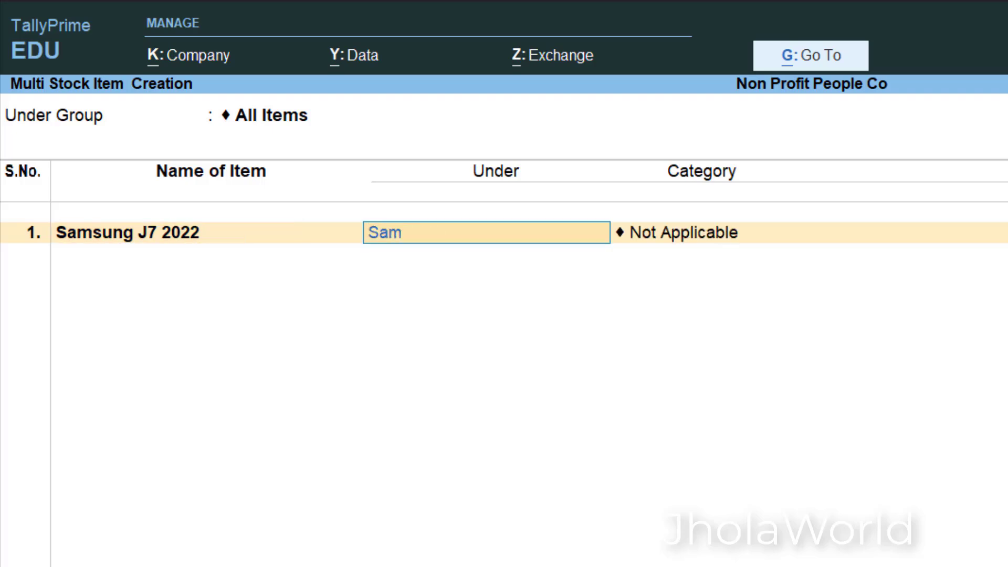
pyautogui.press('Return')
pyautogui.hotkey('alt', 'Tab')
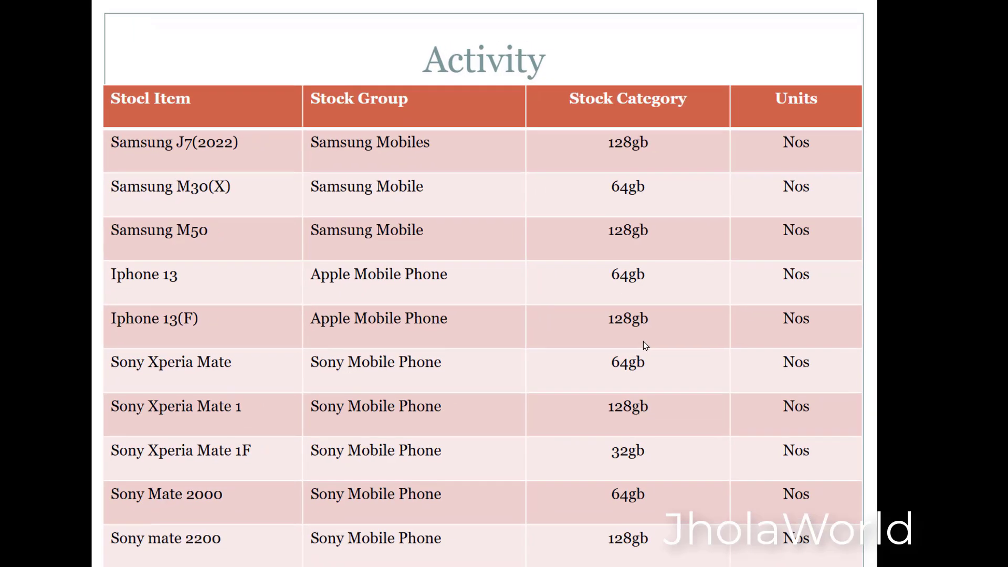
pyautogui.hotkey('alt', 'Tab')
pyautogui.press('Down')
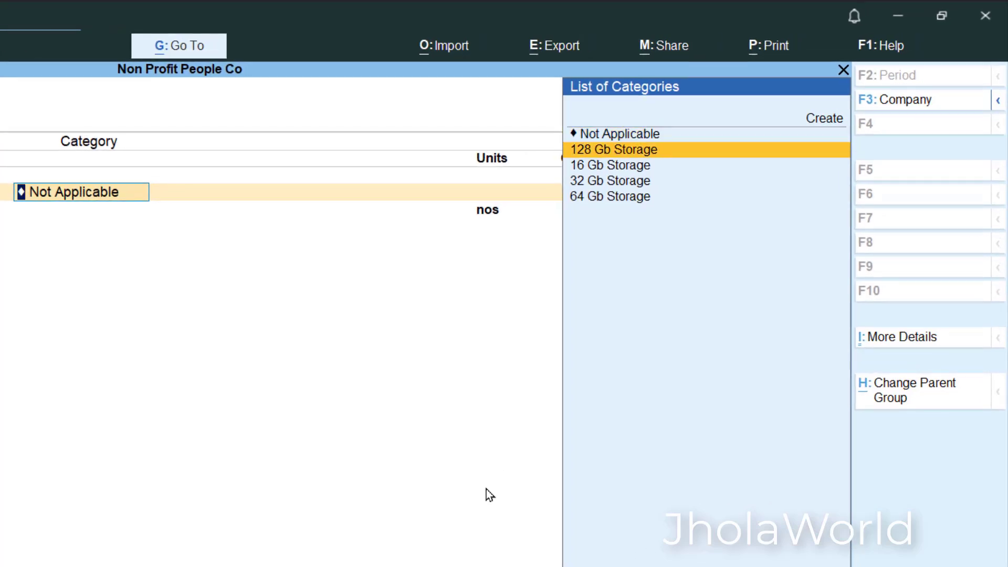
pyautogui.press('Return')
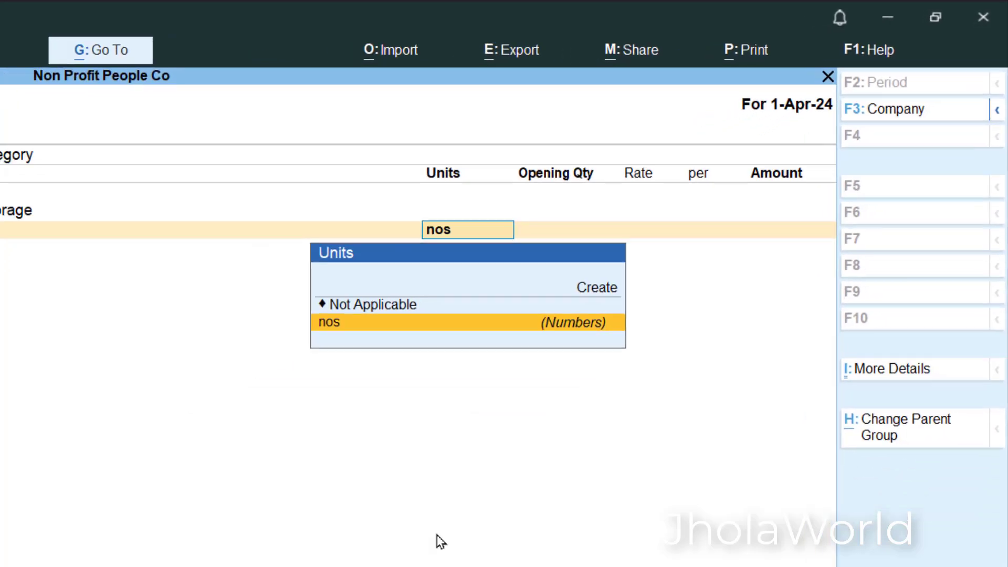
pyautogui.press('Return')
pyautogui.press('Return')
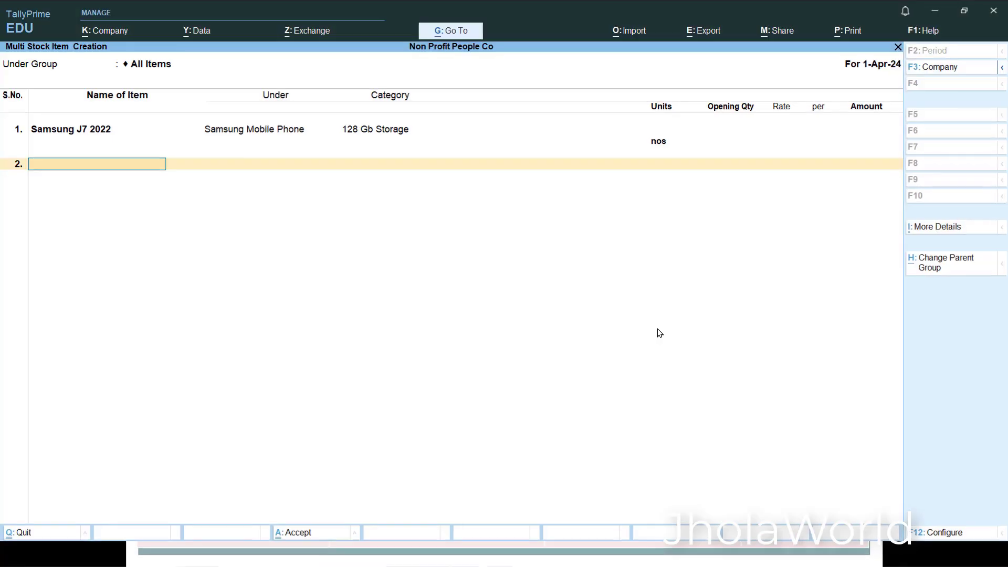
# - Add a second item named Samsung M39 x under Samsung Mobile Phone, with category 64 Gb Storage and unit nos
pyautogui.write('Sams')
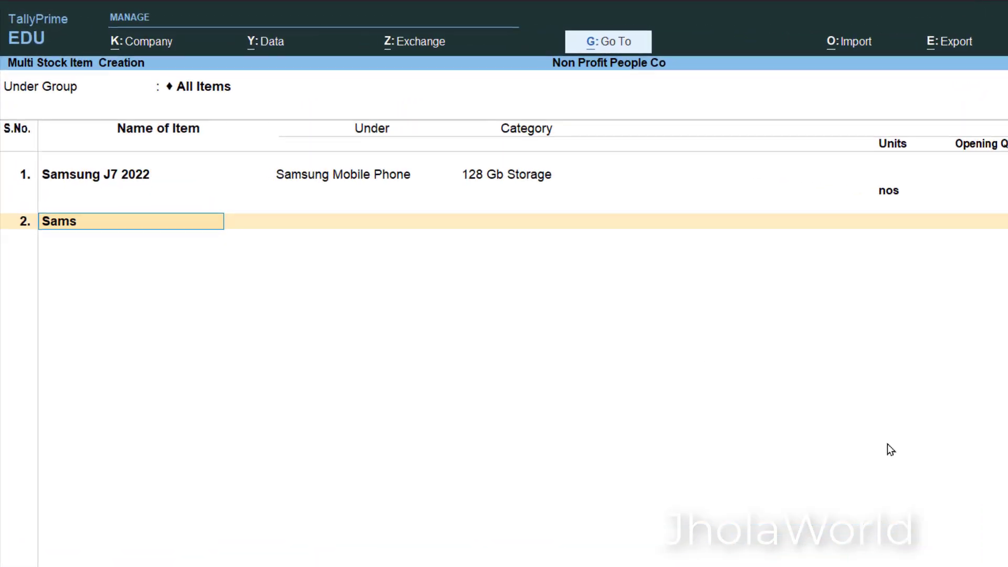
pyautogui.write('ung M39 x')
pyautogui.press('Return')
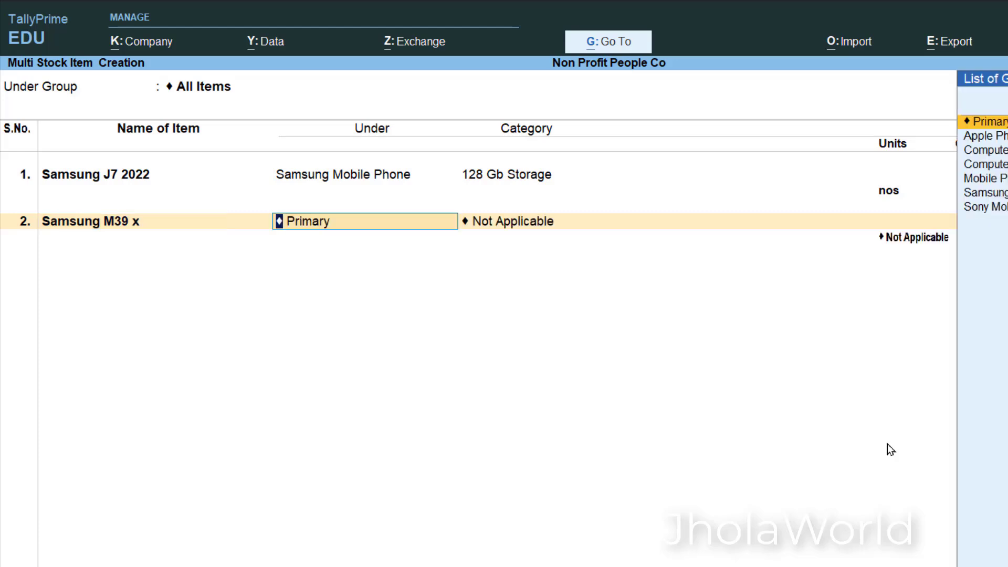
pyautogui.write('sa')
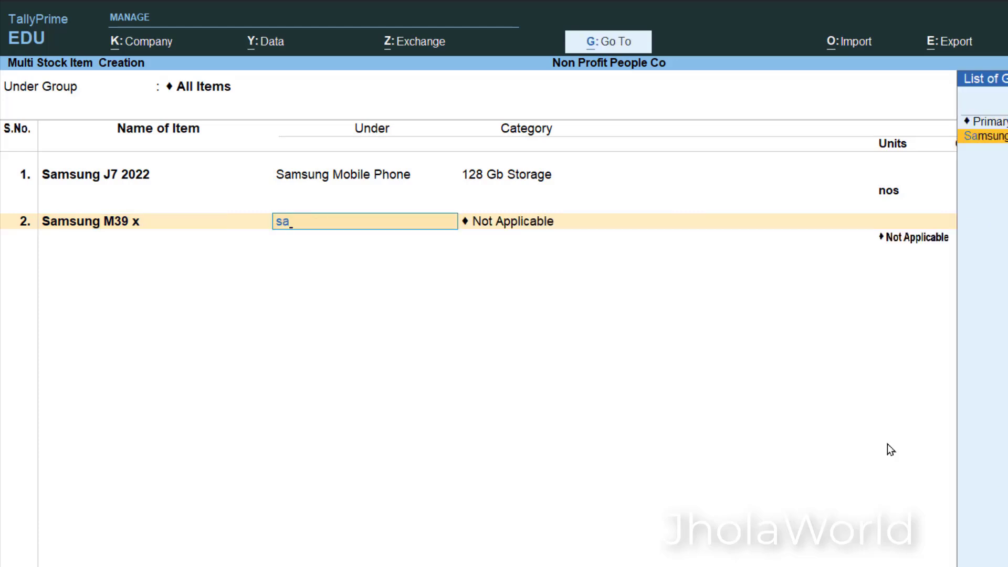
pyautogui.press('Return')
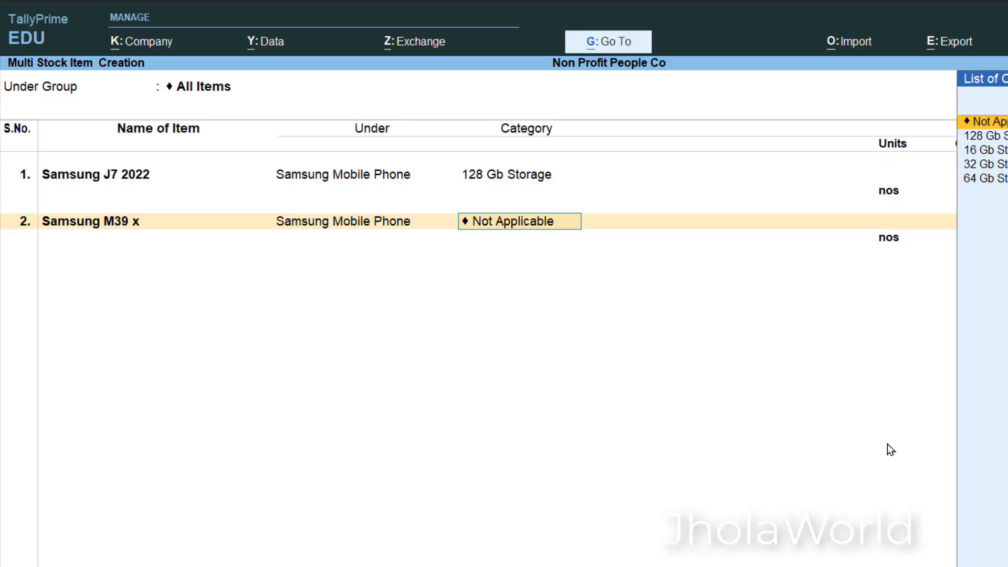
pyautogui.write('64')
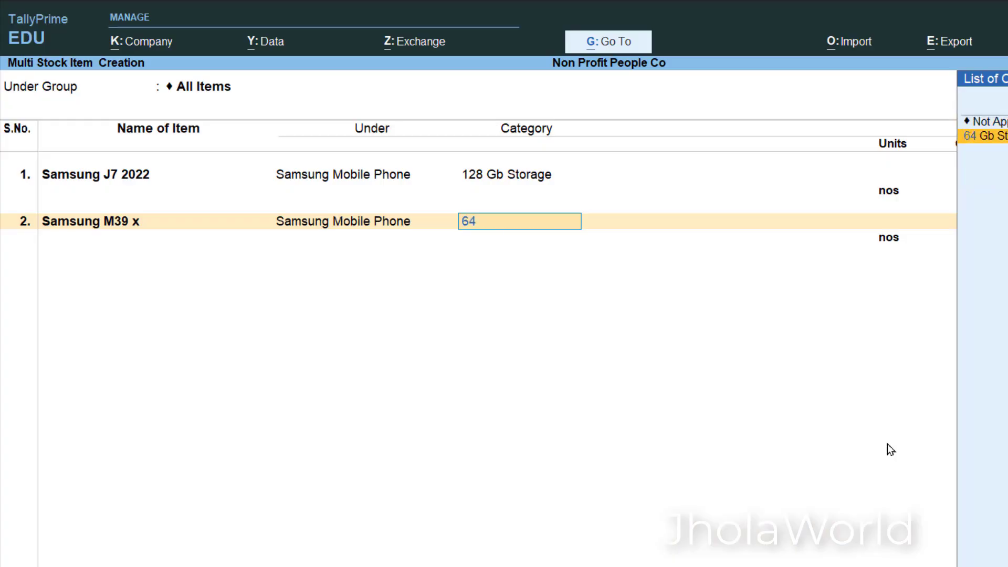
pyautogui.press('Return')
pyautogui.press('Return')
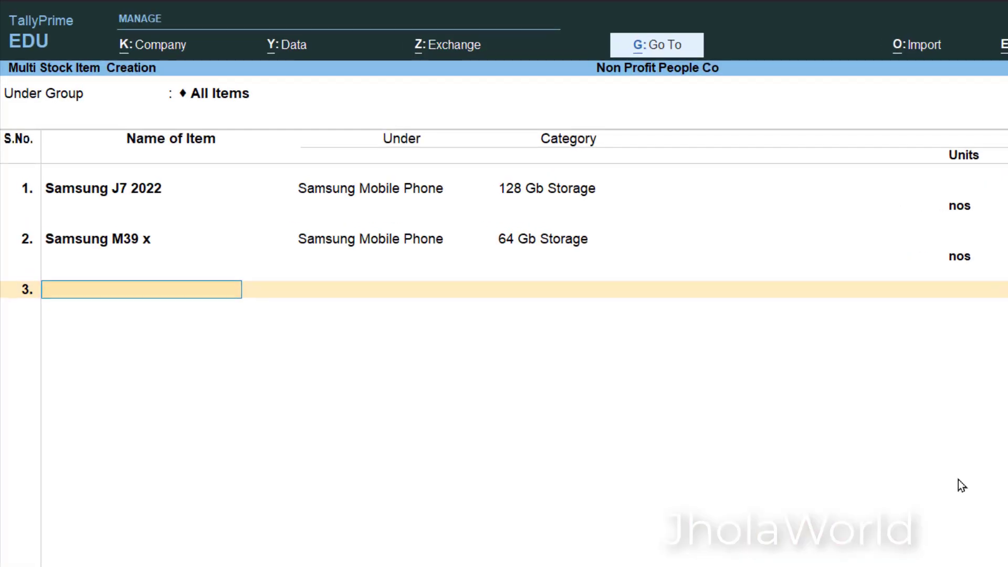
# - Add a third item named Samsung M50 under Samsung Mobile Phone, with category 128 Gb Storage and unit nos
pyautogui.write('Samsung M50')
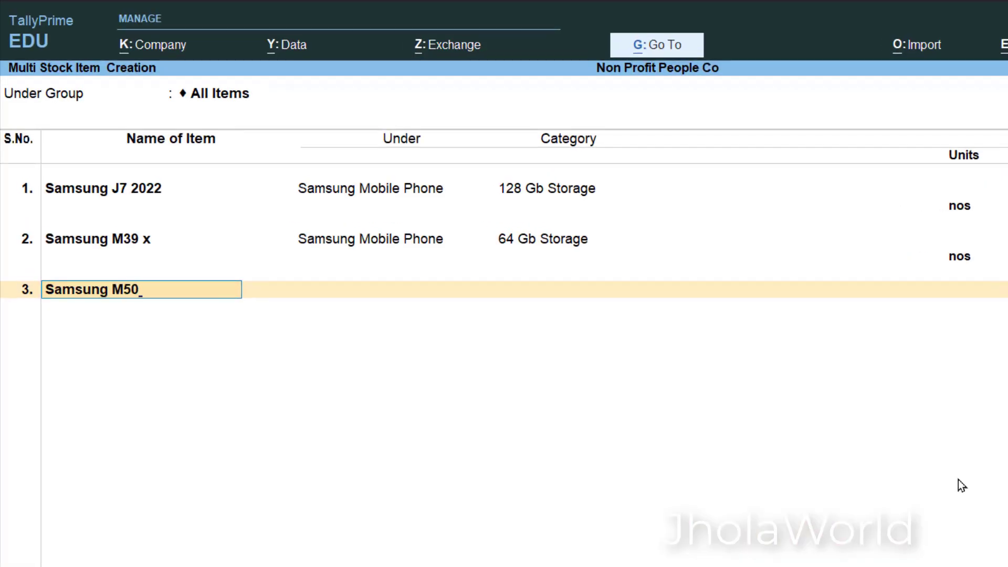
pyautogui.press('Return')
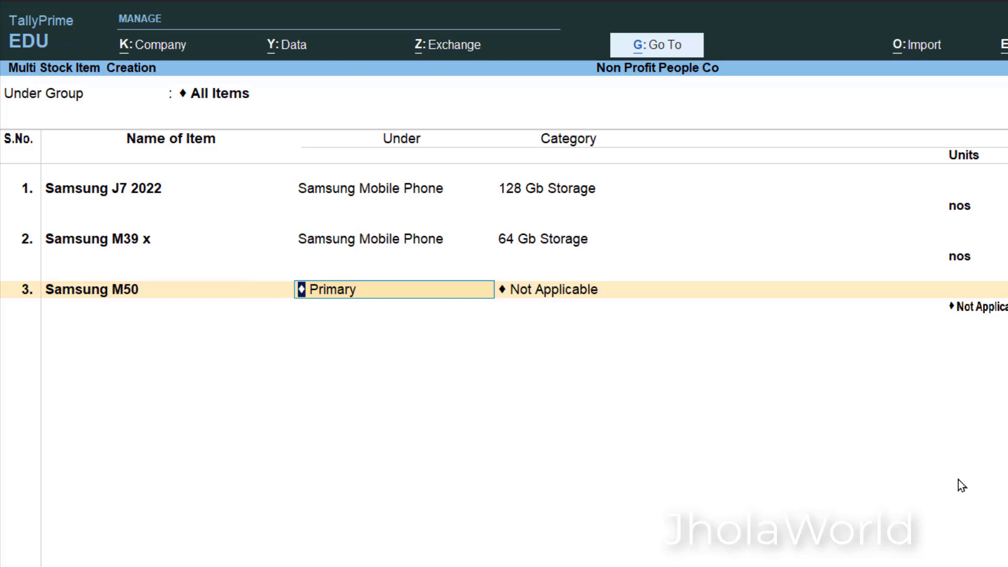
pyautogui.write('Sam')
pyautogui.press('Return')
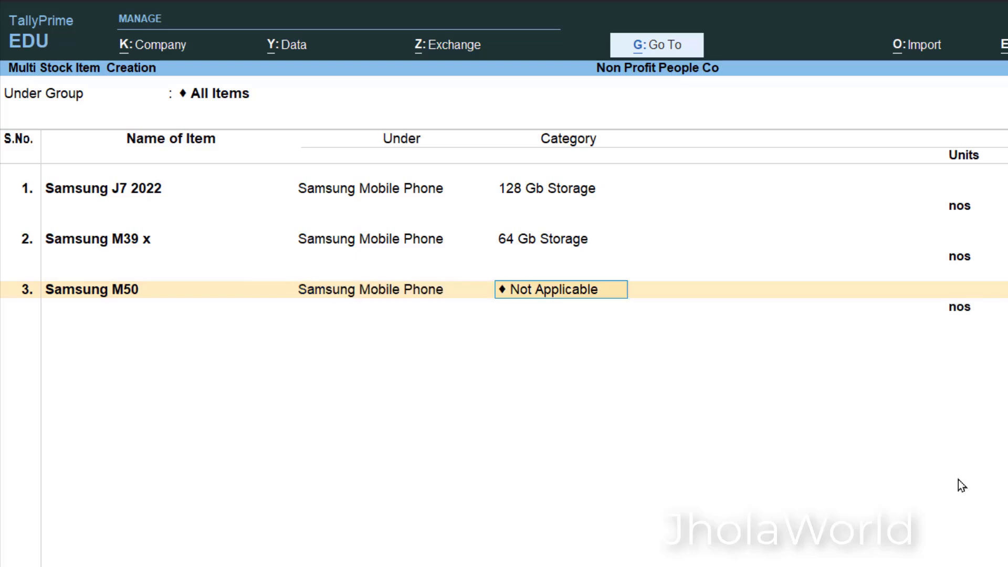
pyautogui.hotkey('alt', 'Tab')
pyautogui.hotkey('alt', 'Tab')
pyautogui.write('1')
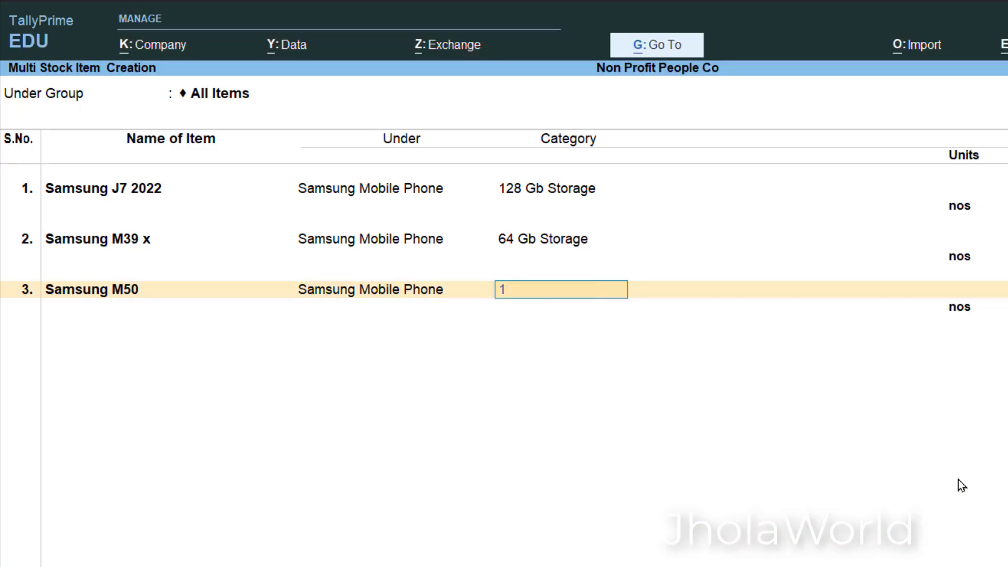
pyautogui.write('28')
pyautogui.press('Return')
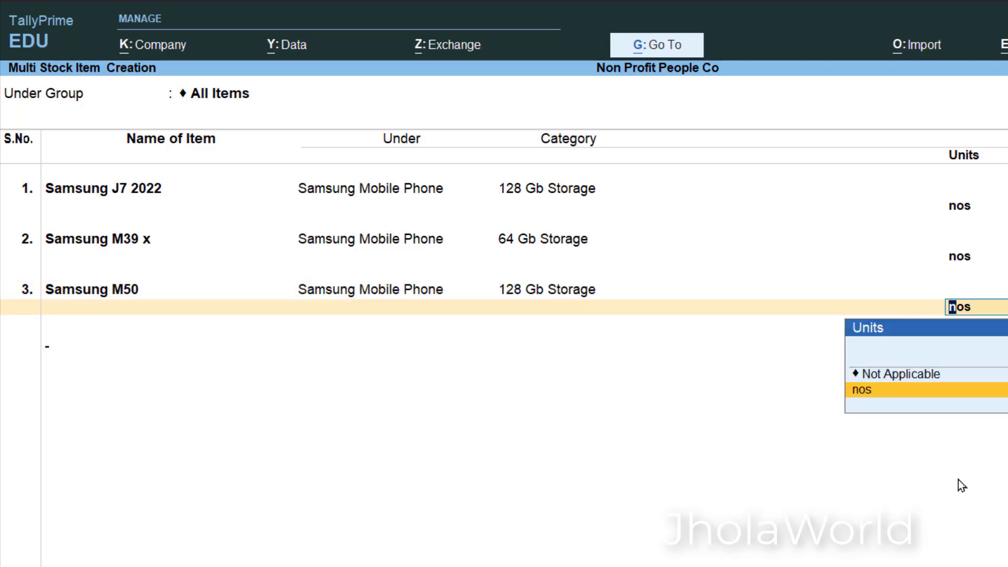
pyautogui.press('Return')
# - Check the activity table for the next phone and name the fourth stock item Iphone13
pyautogui.hotkey('alt', 'Tab')
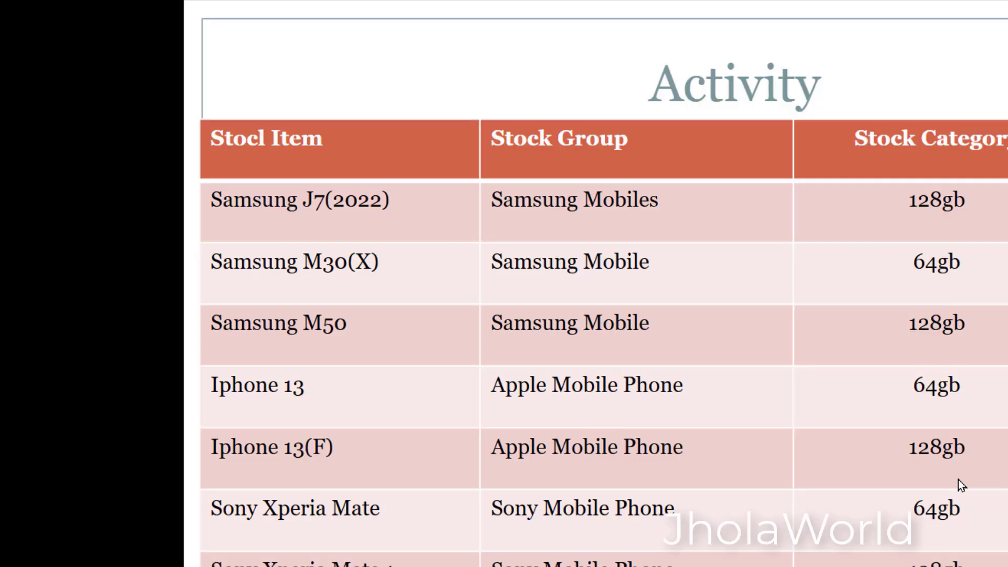
pyautogui.hotkey('alt', 'Tab')
pyautogui.write('Iphone13')
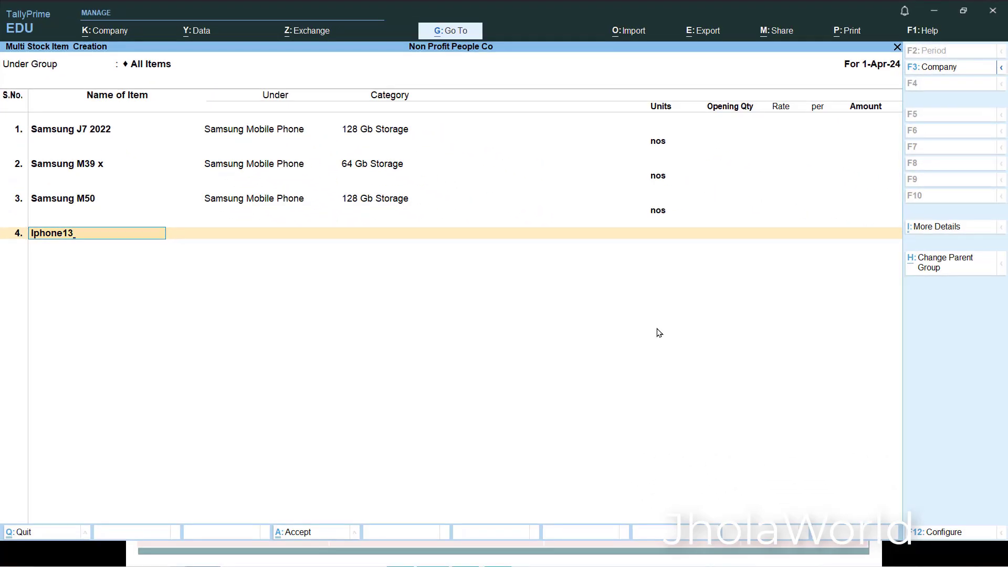
pyautogui.press('BackSpace')
pyautogui.press('Return')
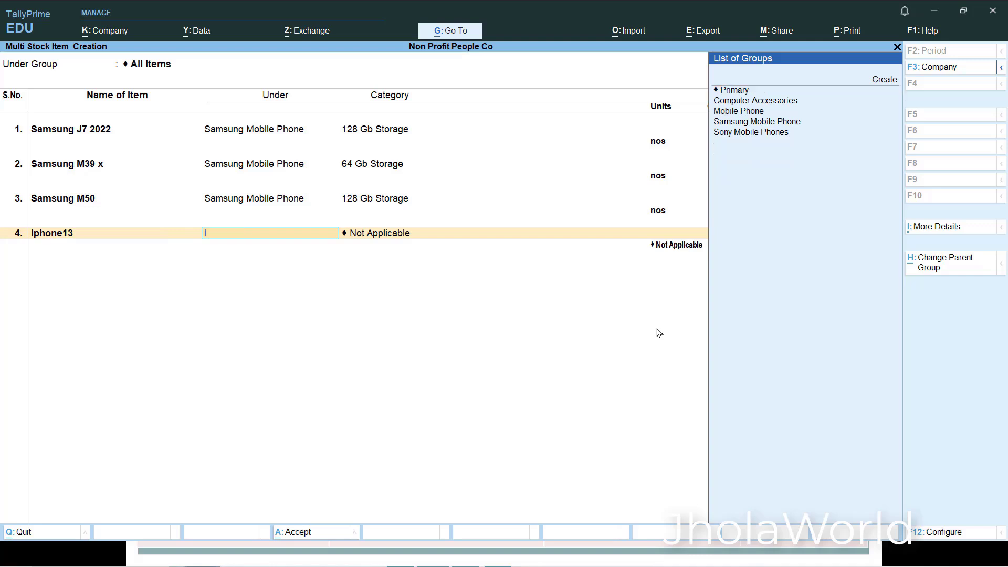
# - Place Iphone13 under Apple Phones with the category 64 Gb Storage and the unit nos
pyautogui.press('Down')
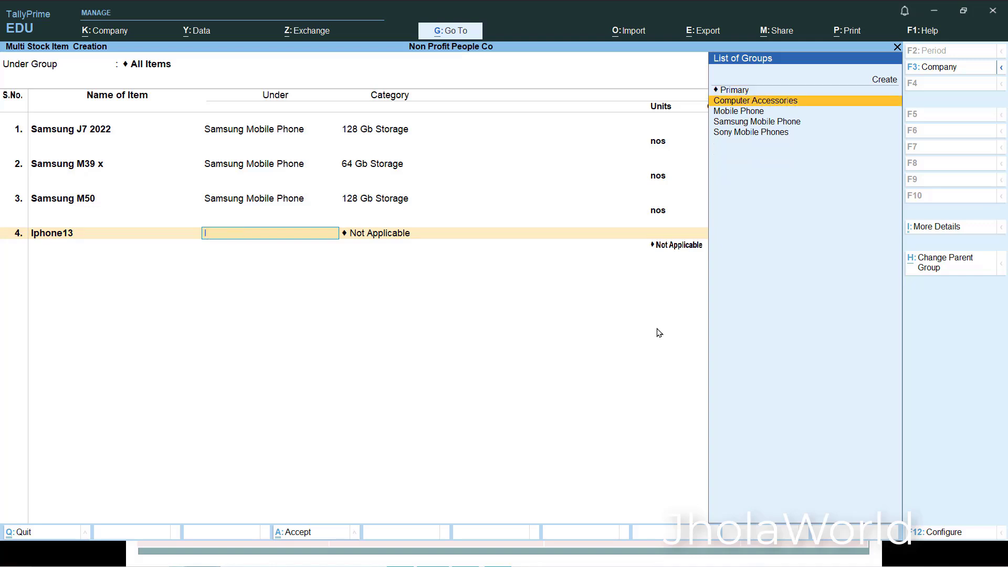
pyautogui.press('BackSpace')
pyautogui.press('Down')
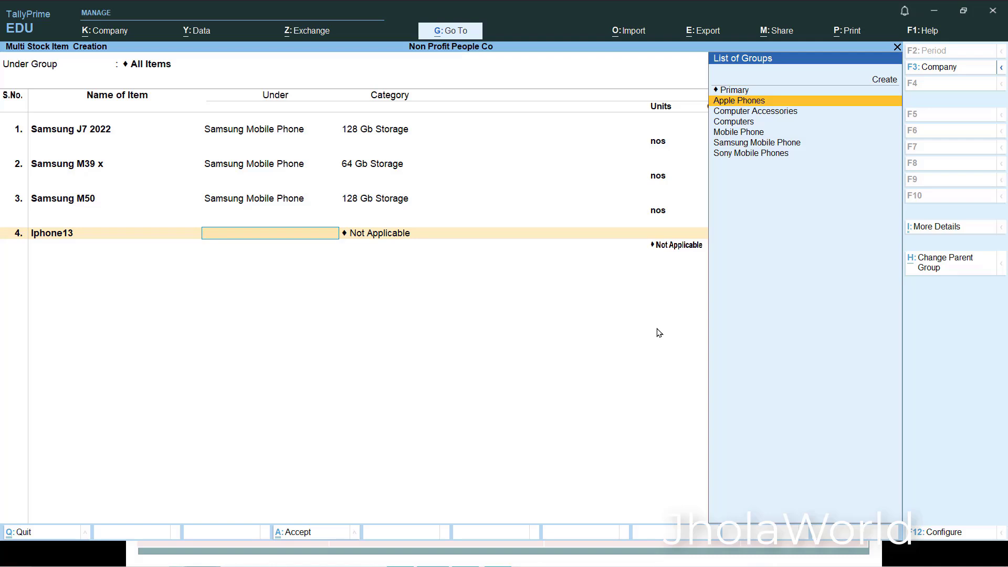
pyautogui.press('Return')
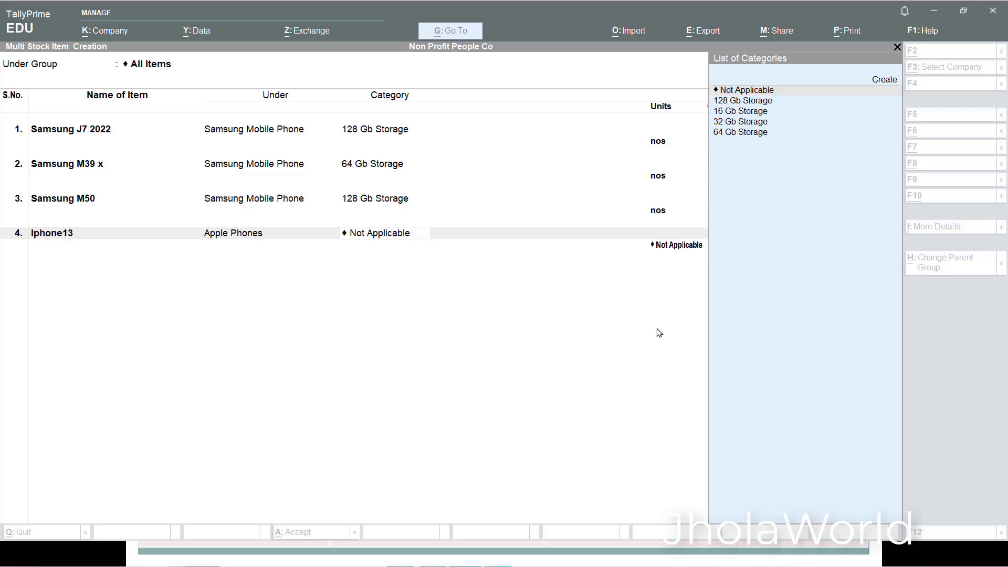
pyautogui.write('64')
pyautogui.press('Return')
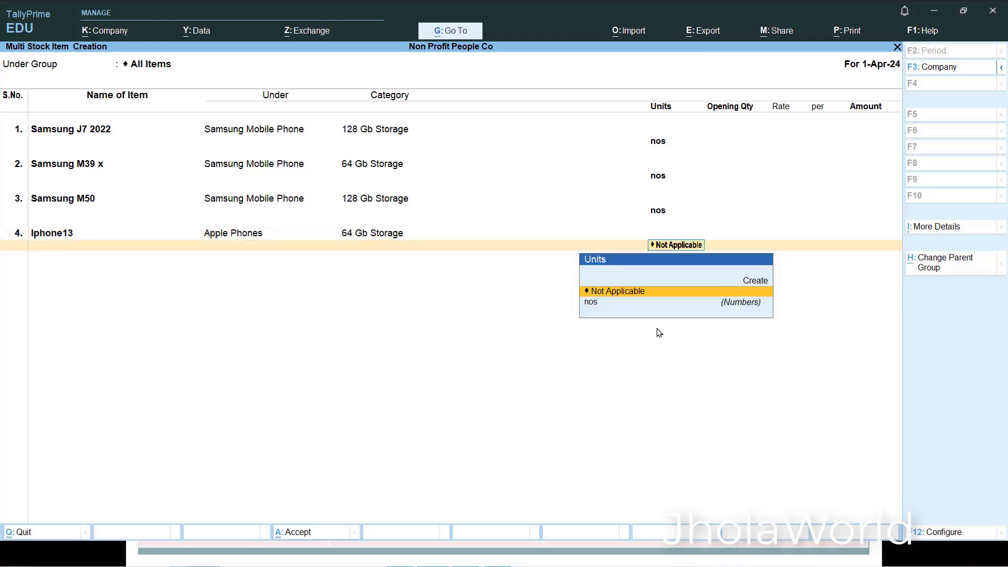
pyautogui.press('Down')
pyautogui.press('Return')
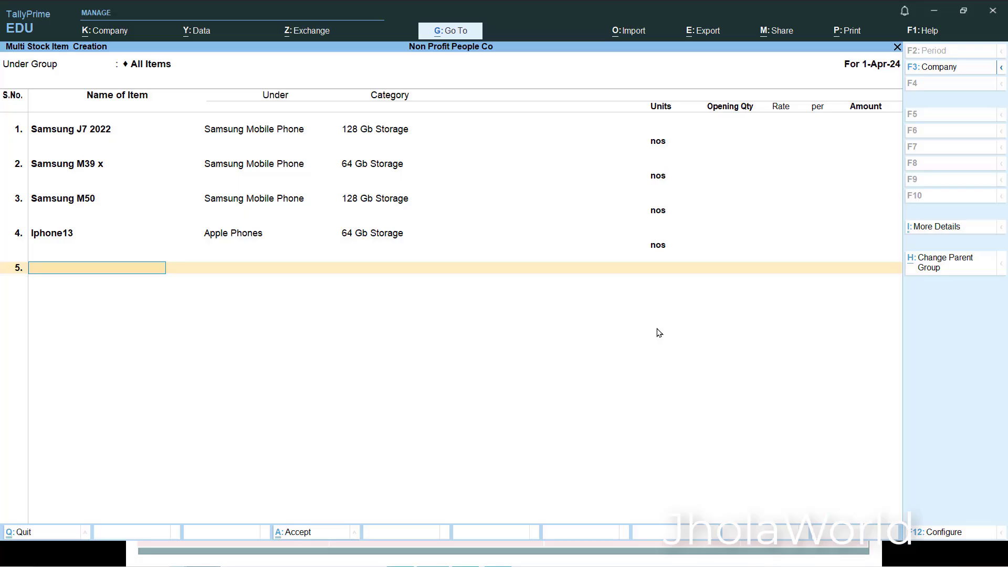
# - Add a fifth item named Iphone13F under Apple Phones with the category 128 Gb Storage
pyautogui.write('Iphone13F')
pyautogui.press('Return')
pyautogui.write('A')
pyautogui.press('Return')
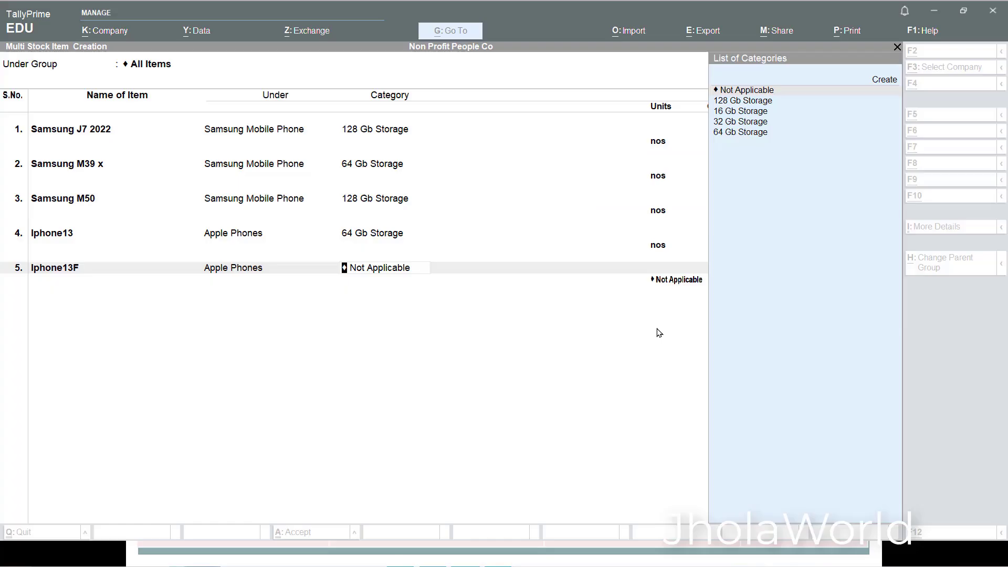
pyautogui.write('128')
pyautogui.press('Return')
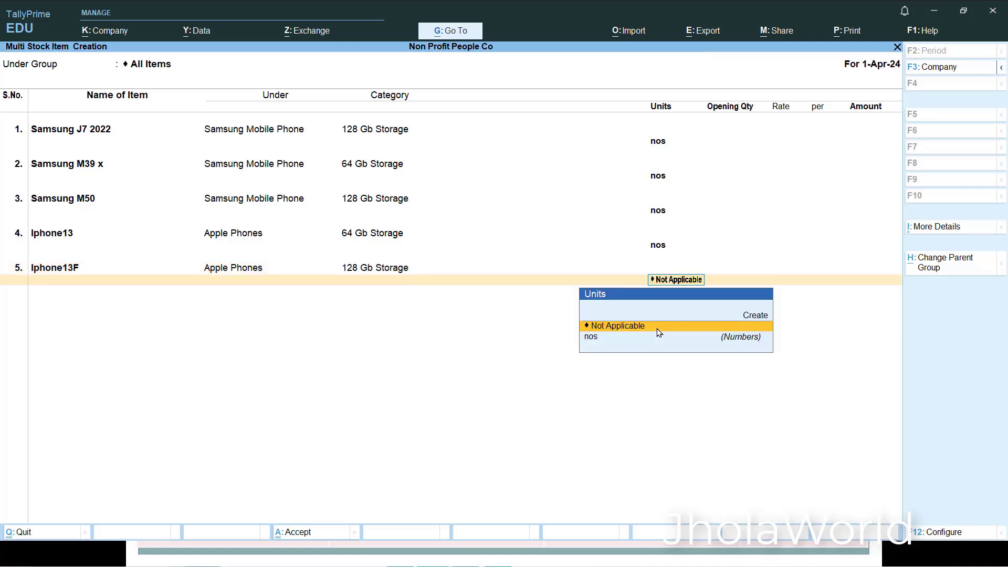
# - Keep 128 Gb Storage for Iphone13F and set its unit to nos
pyautogui.press('Right')
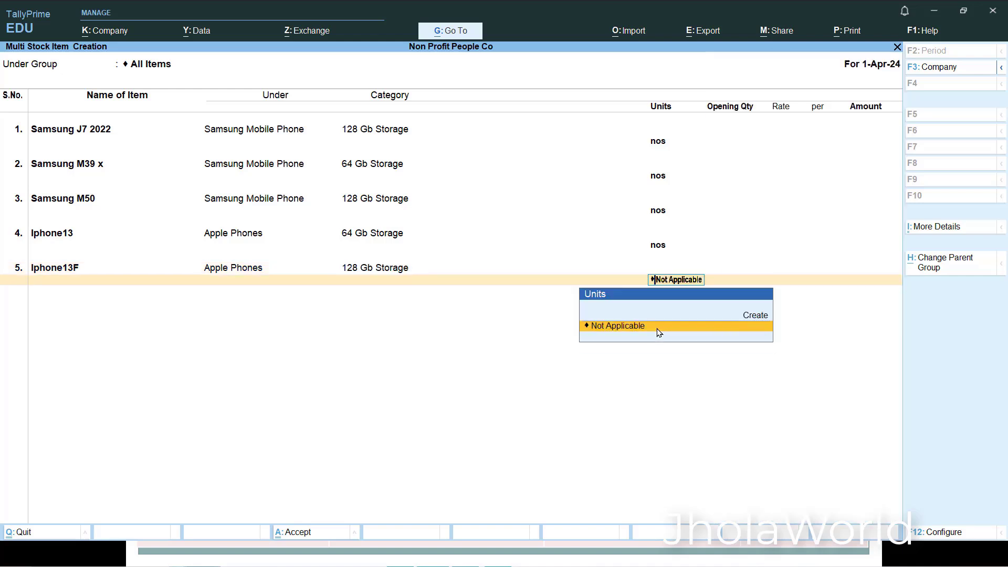
pyautogui.press('BackSpace')
pyautogui.press('BackSpace')
pyautogui.press('BackSpace')
pyautogui.press('Return')
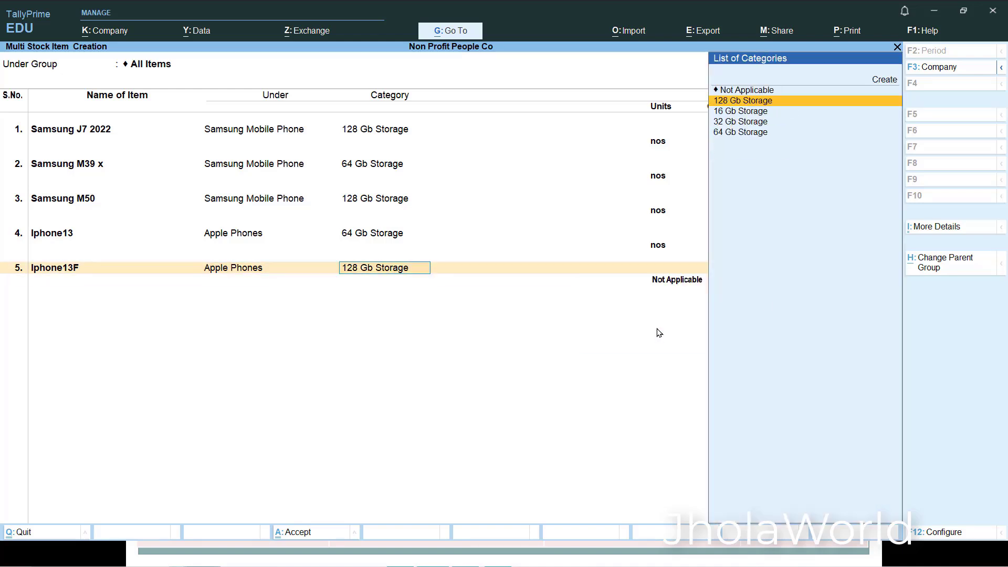
pyautogui.press('Return')
pyautogui.press('Down')
pyautogui.press('Return')
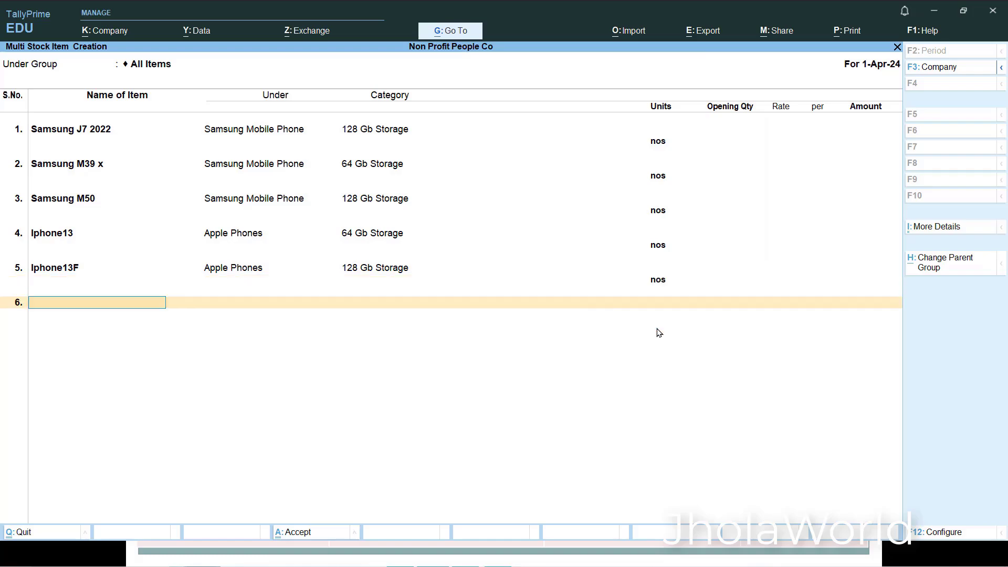
# - Add a sixth item named Sony Xperia Mate under Sony Mobile Phones, with category 64 Gb Storage and unit nos
pyautogui.hotkey('alt', 'Tab')
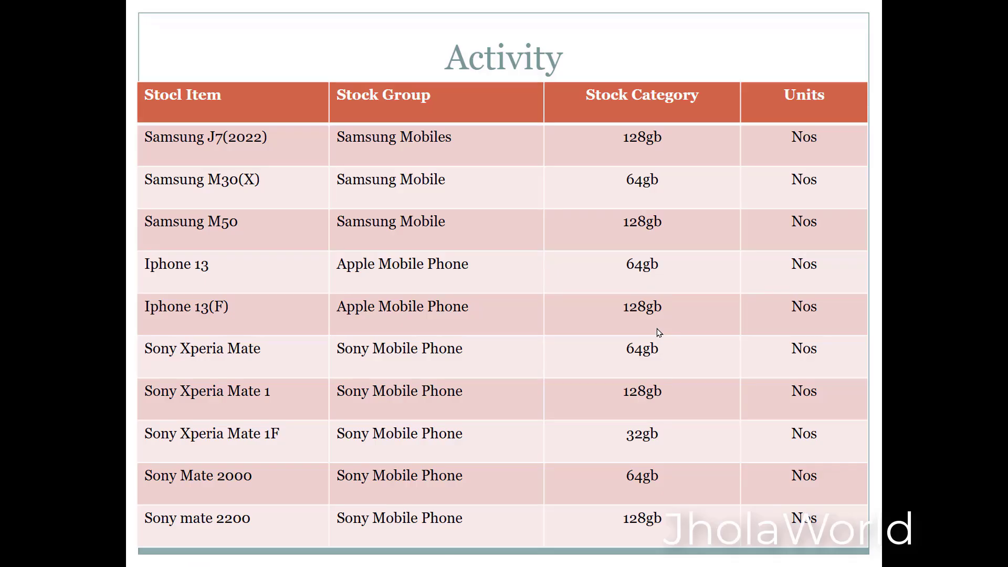
pyautogui.hotkey('alt', 'Tab')
pyautogui.write('So')
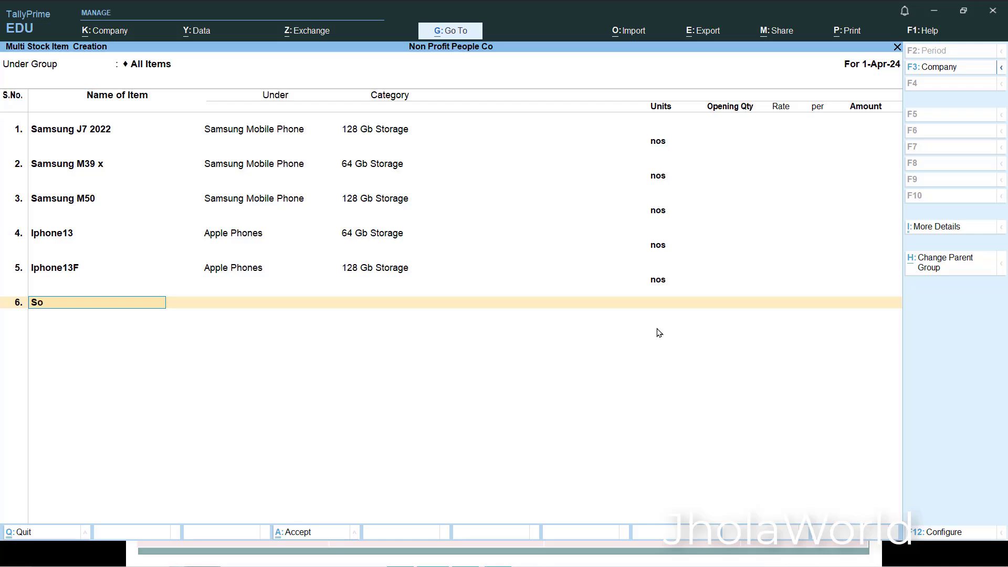
pyautogui.write('ny Xperia Mar')
# - Add a seventh item named Sony Xperia Mate1 under Sony Mobile Phones, with category 128 Gb Storage and unit nos
pyautogui.hotkey('alt', 'Tab')
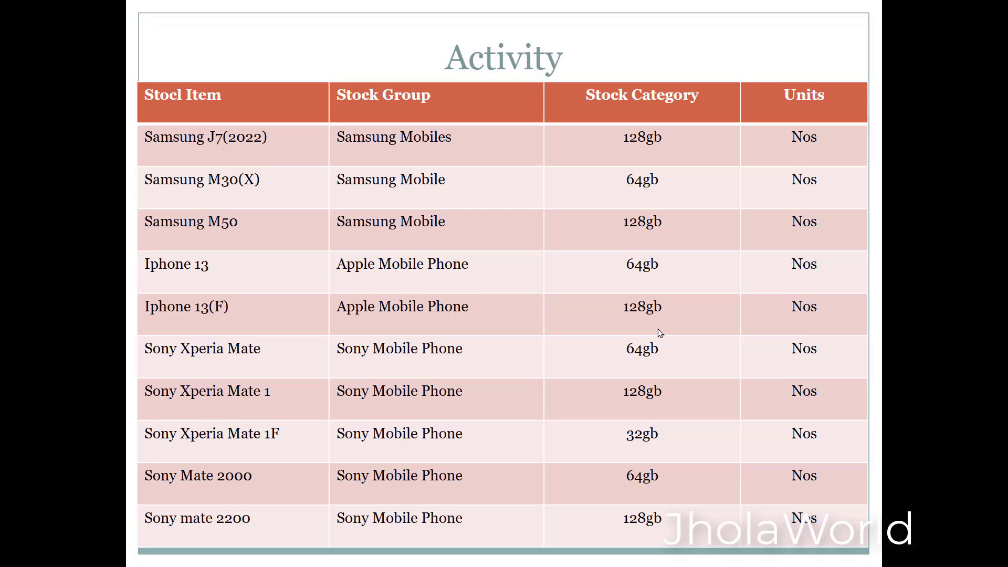
pyautogui.hotkey('alt', 'Tab')
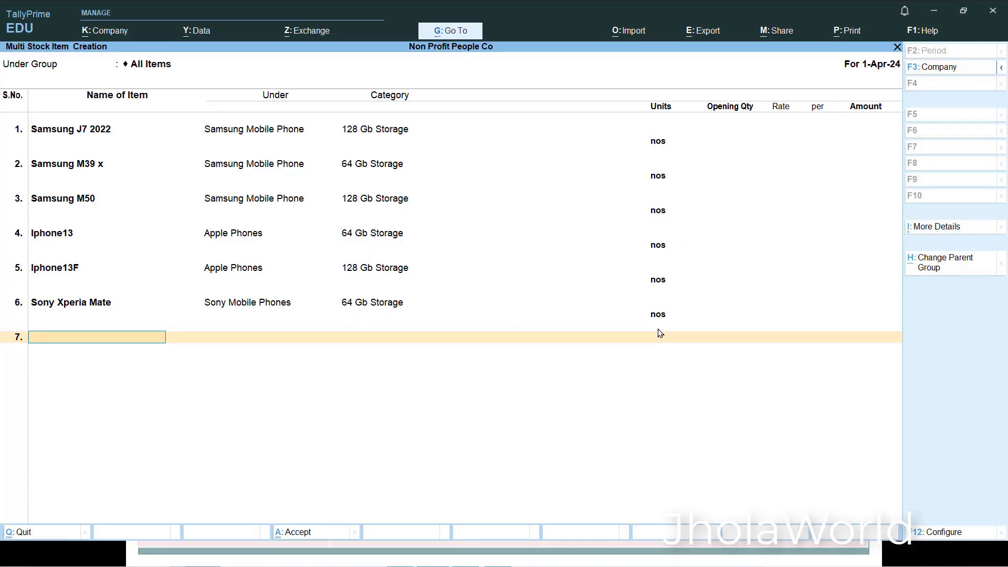
pyautogui.write('Sony Xperia Mate1')
pyautogui.press('Return')
pyautogui.write('son')
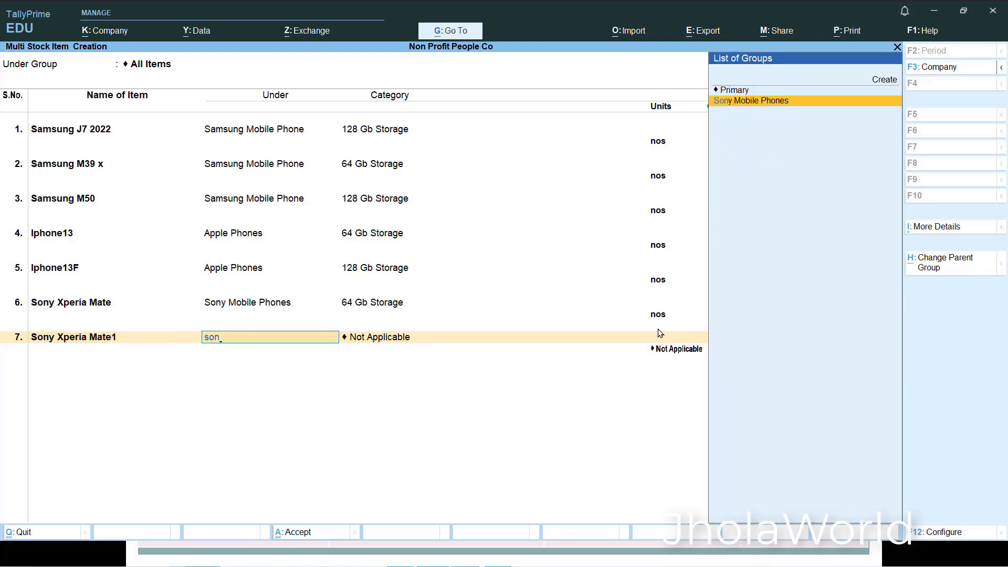
pyautogui.press('Return')
pyautogui.hotkey('alt', 'Tab')
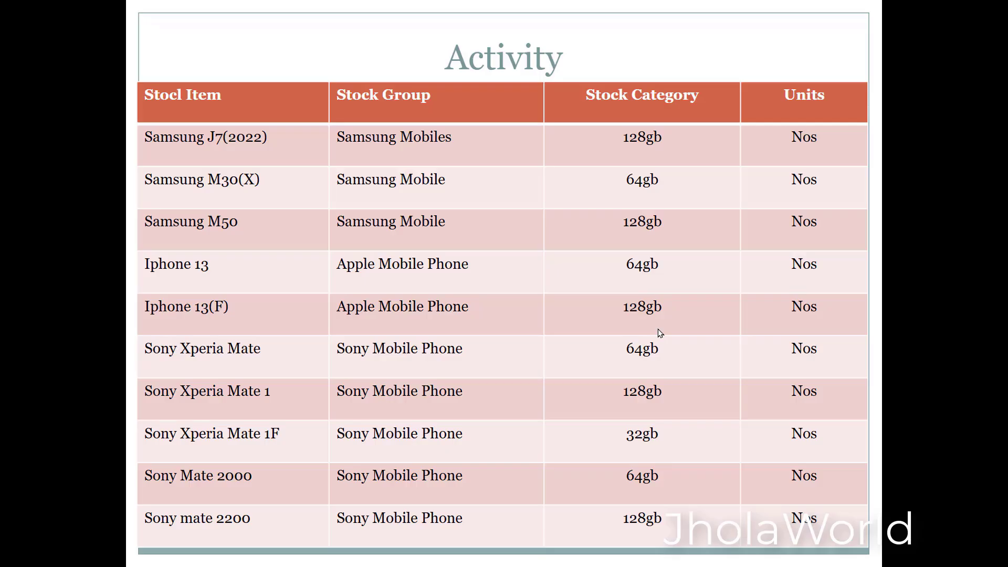
pyautogui.hotkey('alt', 'Tab')
pyautogui.write('128')
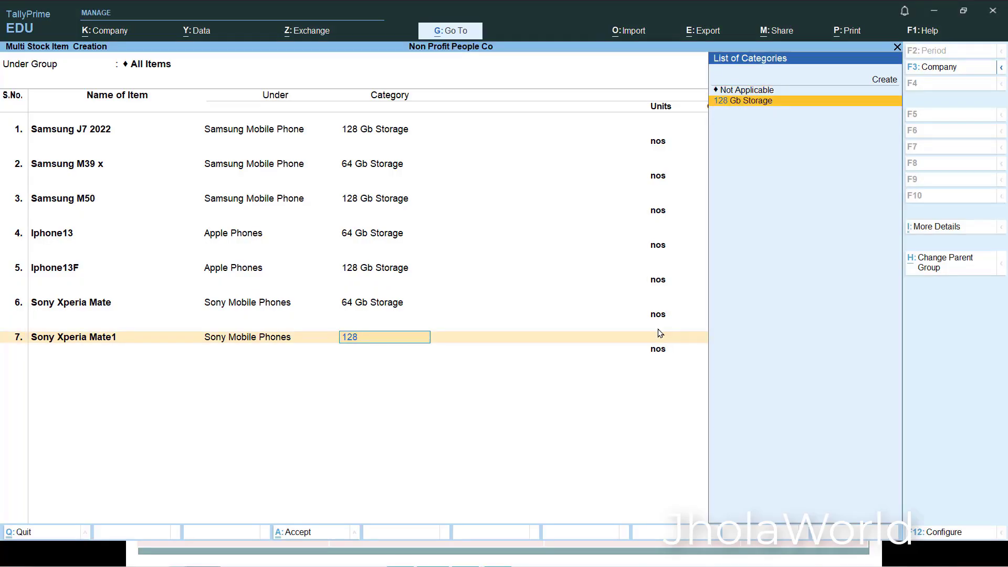
pyautogui.press('Return')
pyautogui.press('Return')
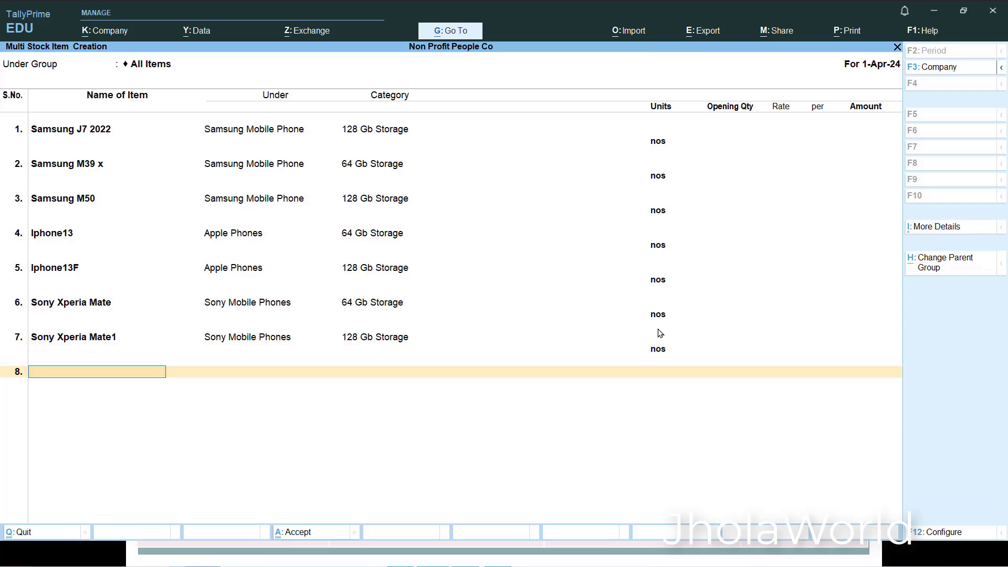
# - Consult the activity table and add an eighth item named Sony Xperia Mate F under Sony Mobile Phones
pyautogui.hotkey('alt', 'Tab')
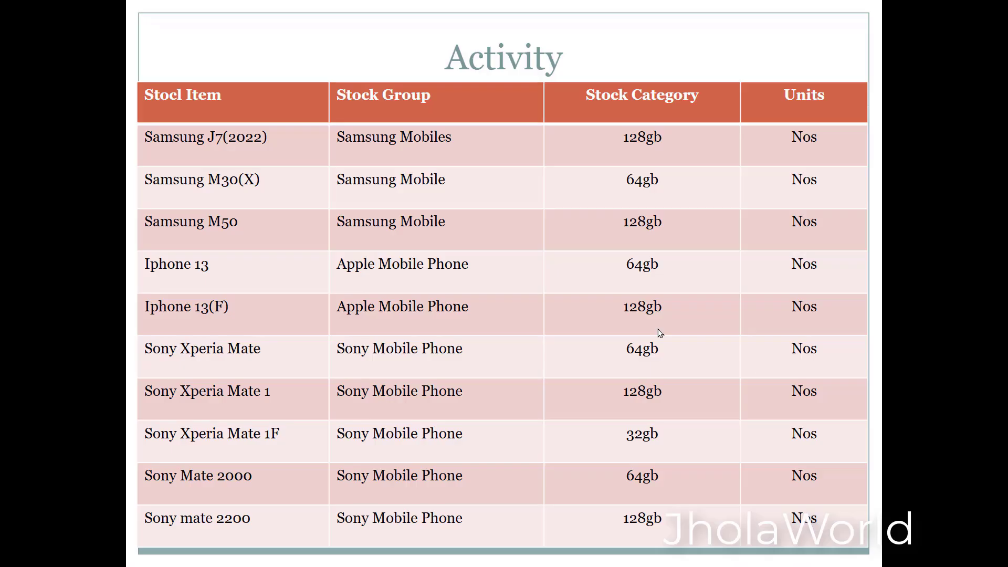
pyautogui.hotkey('alt', 'Tab')
pyautogui.write('S')
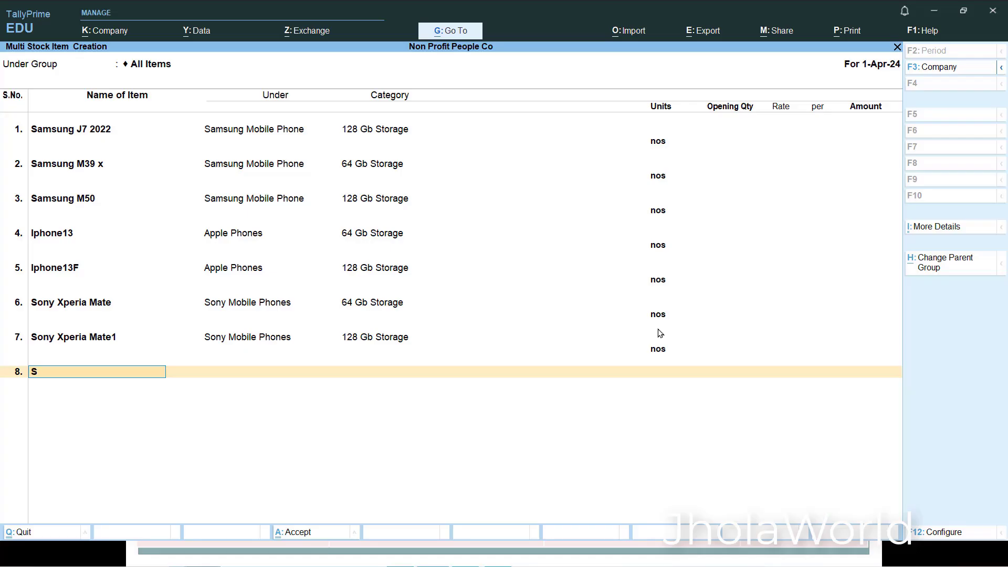
pyautogui.write('ony Xperia Mate f')
pyautogui.press('Return')
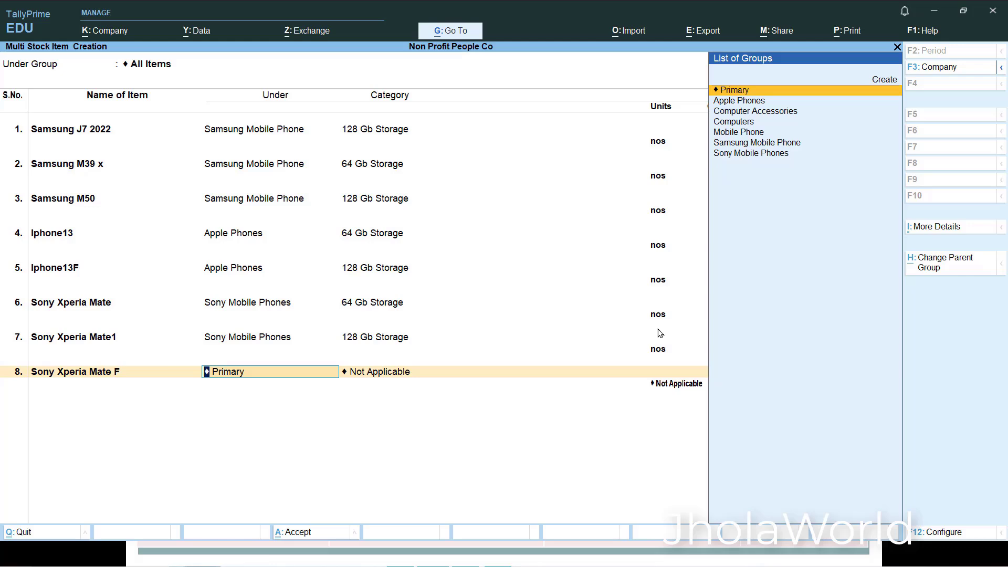
pyautogui.write('Son')
pyautogui.press('Return')
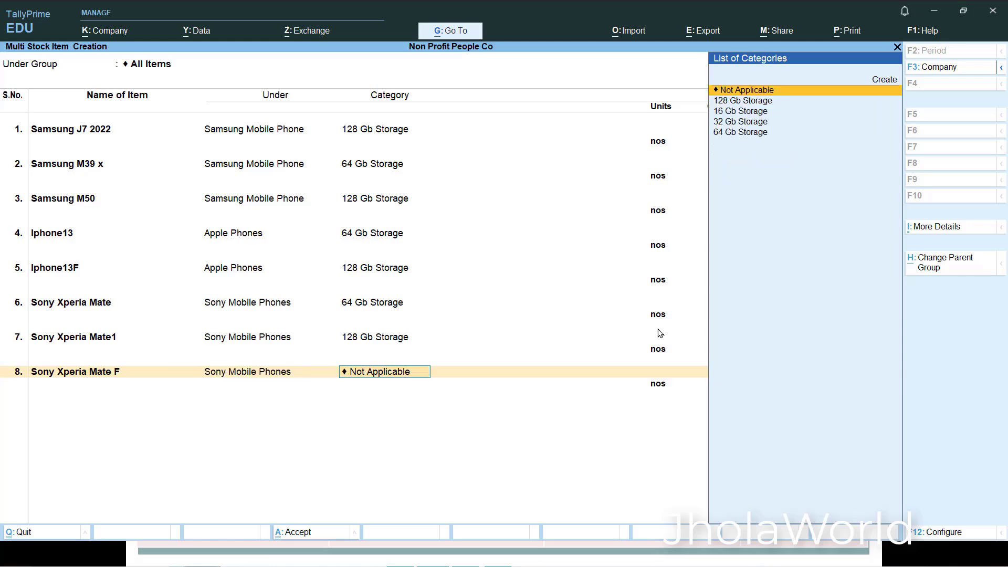
# - Check the table and give Sony Xperia Mate F the category 32 Gb Storage with the unit nos
pyautogui.hotkey('alt', 'Tab')
pyautogui.hotkey('alt', 'Tab')
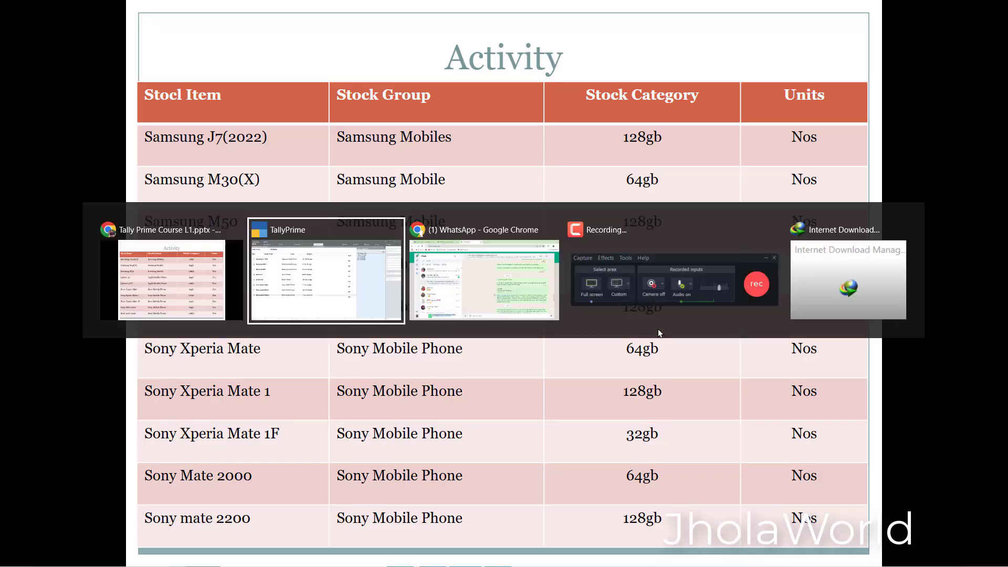
pyautogui.write('32')
pyautogui.hotkey('alt', 'Tab')
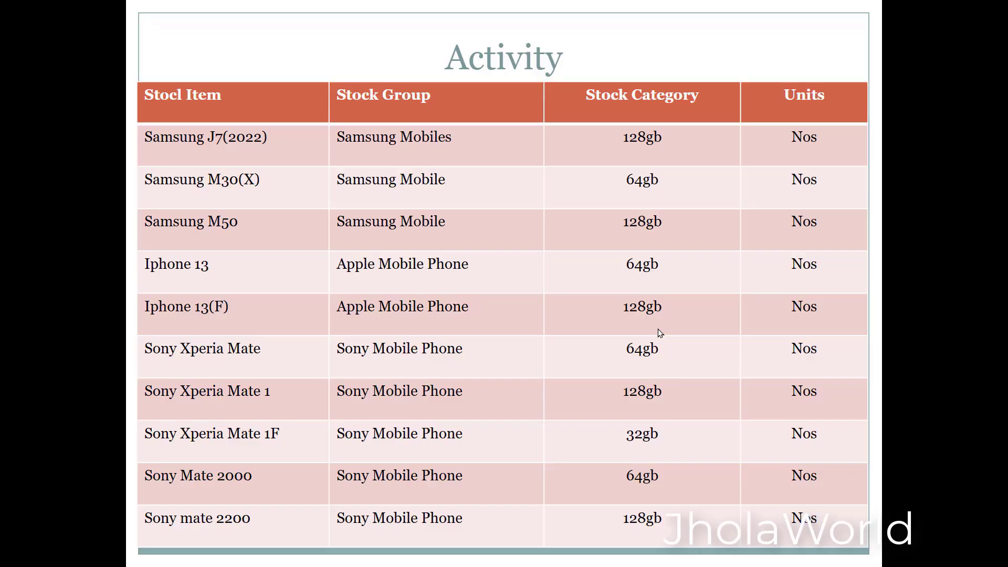
# - Add a ninth item named Sony Xperia Mate 1f under Sony Mobile Phones, based on the activity table
pyautogui.hotkey('alt', 'Tab')
pyautogui.press('Return')
pyautogui.press('Return')
pyautogui.hotkey('alt', 'Tab')
pyautogui.hotkey('alt', 'Tab')
pyautogui.write('S')
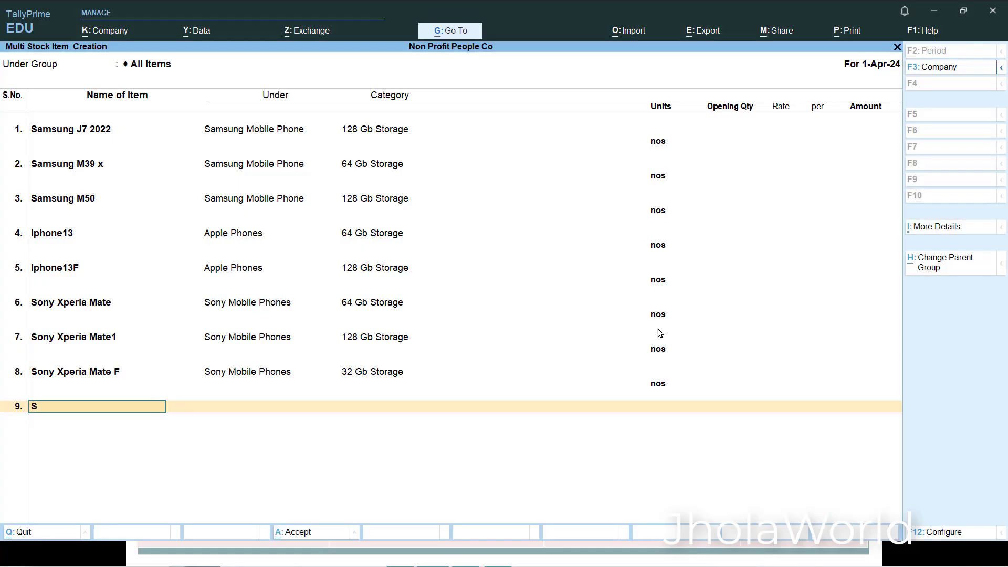
pyautogui.write('ony Xperia Mate 1f')
pyautogui.press('Return')
pyautogui.write('Son')
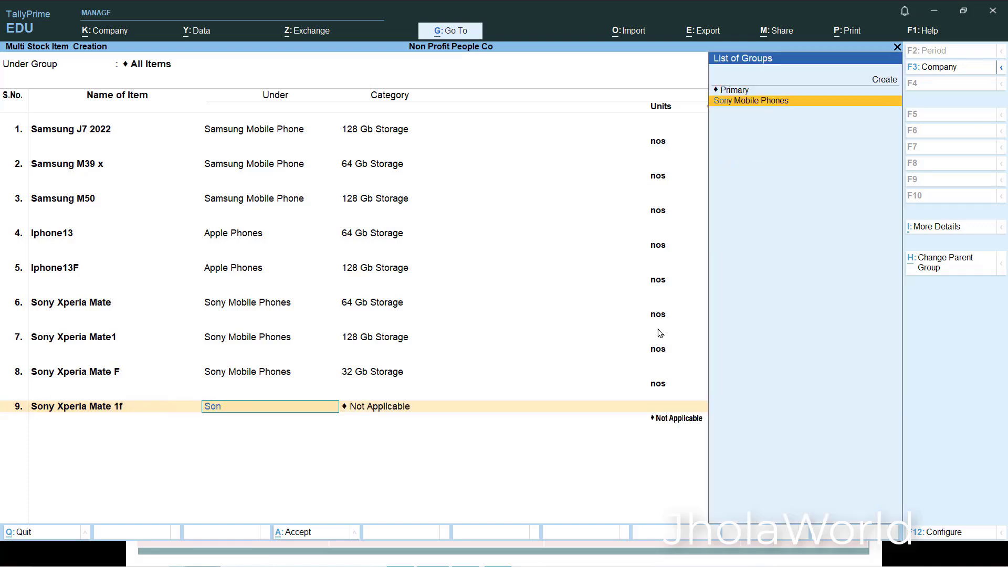
pyautogui.press('Return')
# - Check the table and give Sony Xperia Mate 1f the category 32 Gb Storage with the unit nos
pyautogui.hotkey('alt', 'Tab')
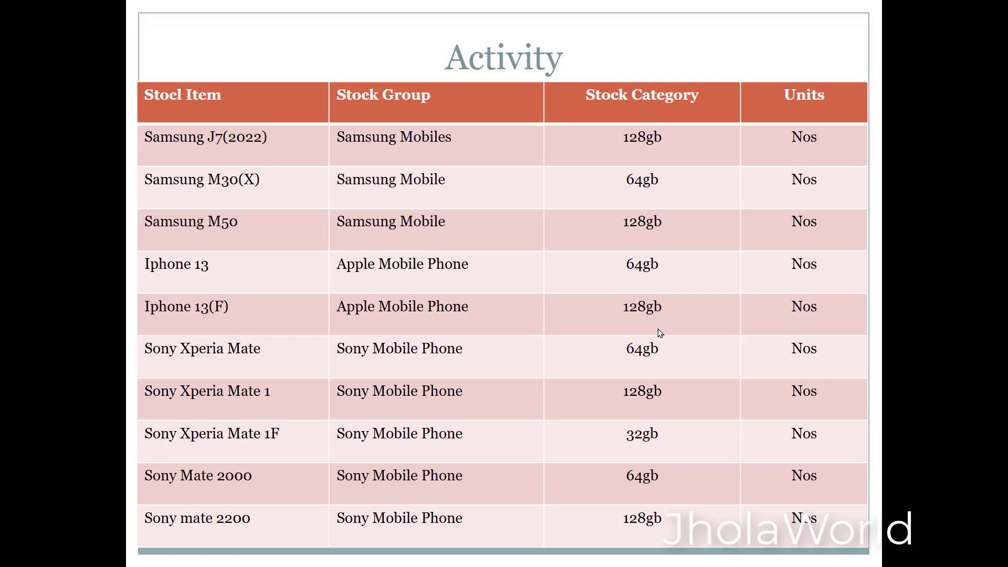
pyautogui.hotkey('alt', 'Tab')
pyautogui.hotkey('alt', 'Tab')
pyautogui.hotkey('alt', 'Tab')
pyautogui.write('3')
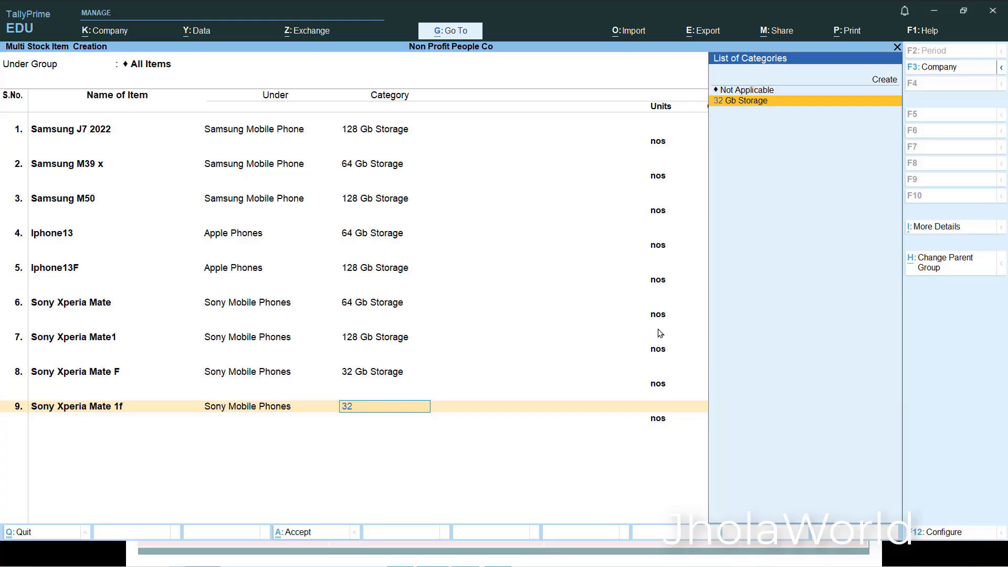
pyautogui.write('2')
pyautogui.press('Return')
pyautogui.press('Return')
pyautogui.press('Return')
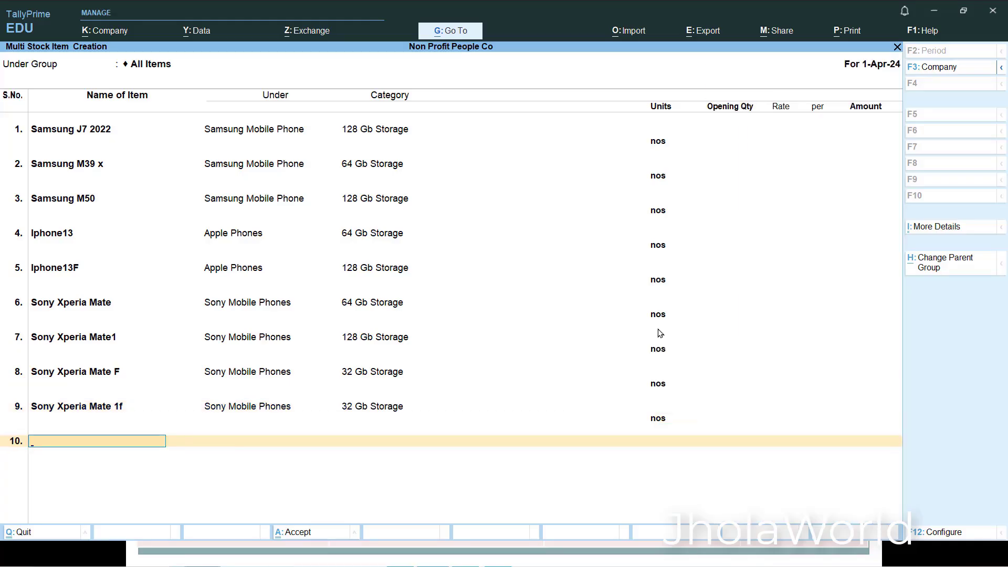
# - Change the category of Sony Xperia Mate F to 128 Gb Storage, keeping the unit nos
pyautogui.click(370, 377)
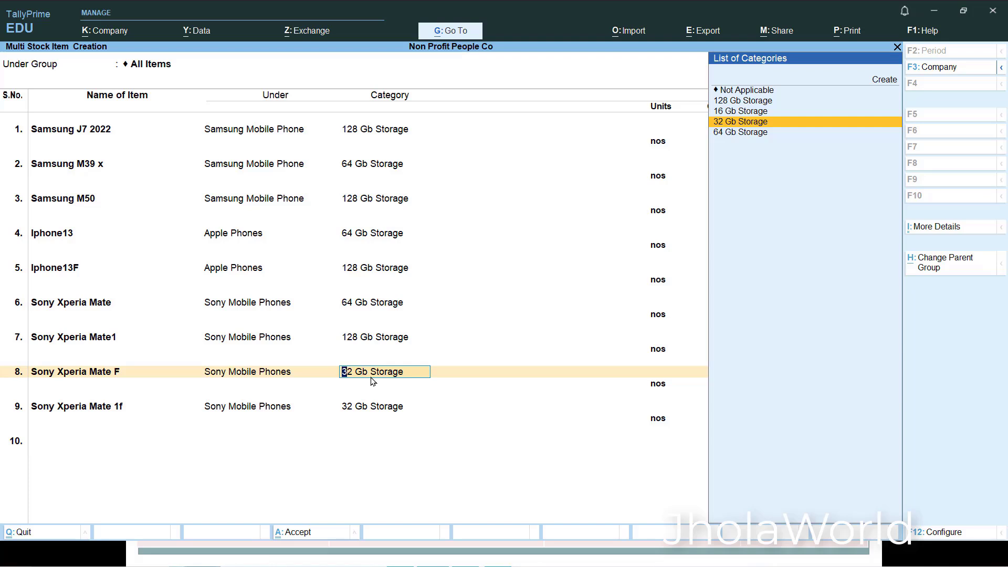
pyautogui.press('Up')
pyautogui.press('Up')
pyautogui.press('Up')
pyautogui.press('Down')
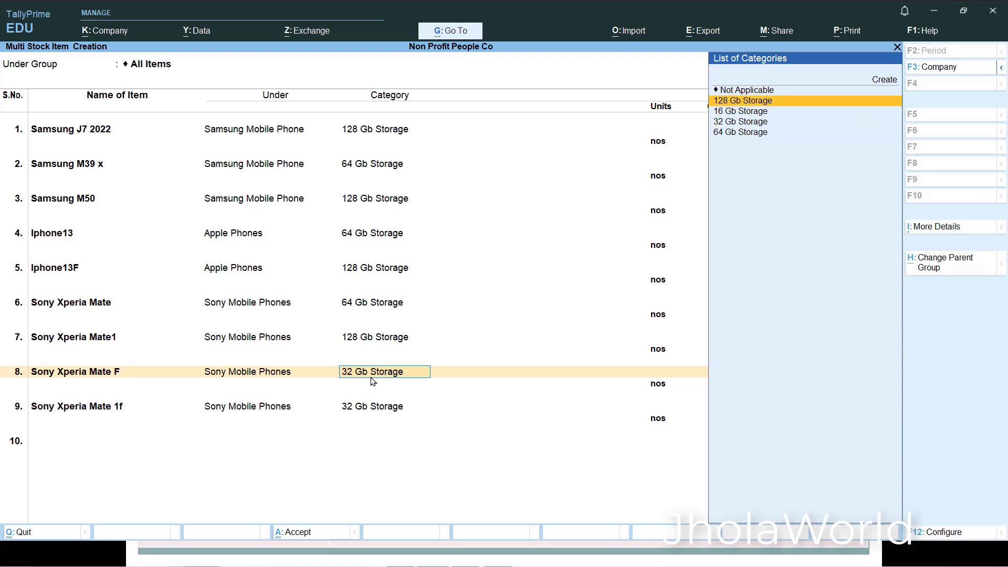
pyautogui.press('Return')
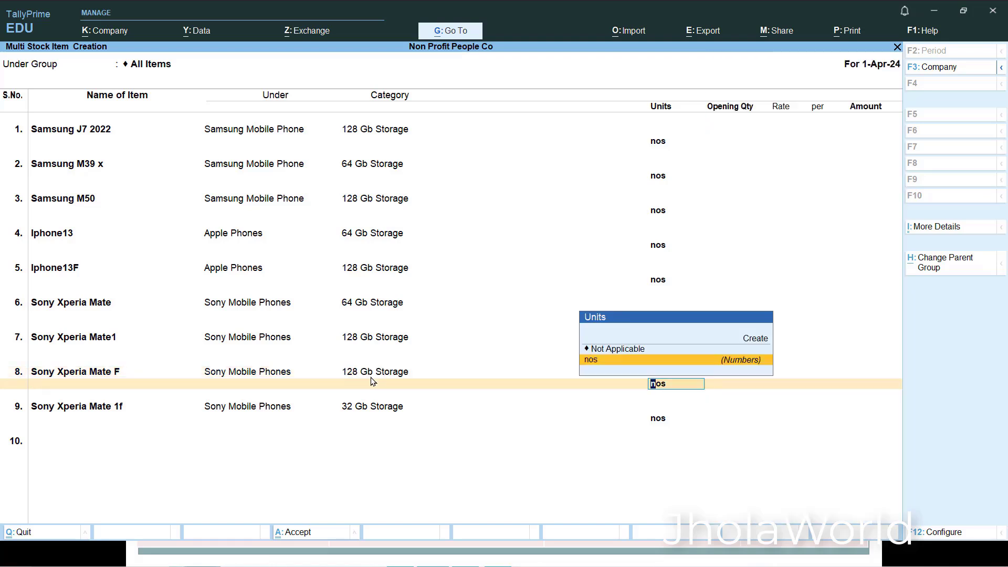
pyautogui.press('Return')
pyautogui.press('Return')
pyautogui.press('Return')
pyautogui.press('Return')
pyautogui.press('Return')
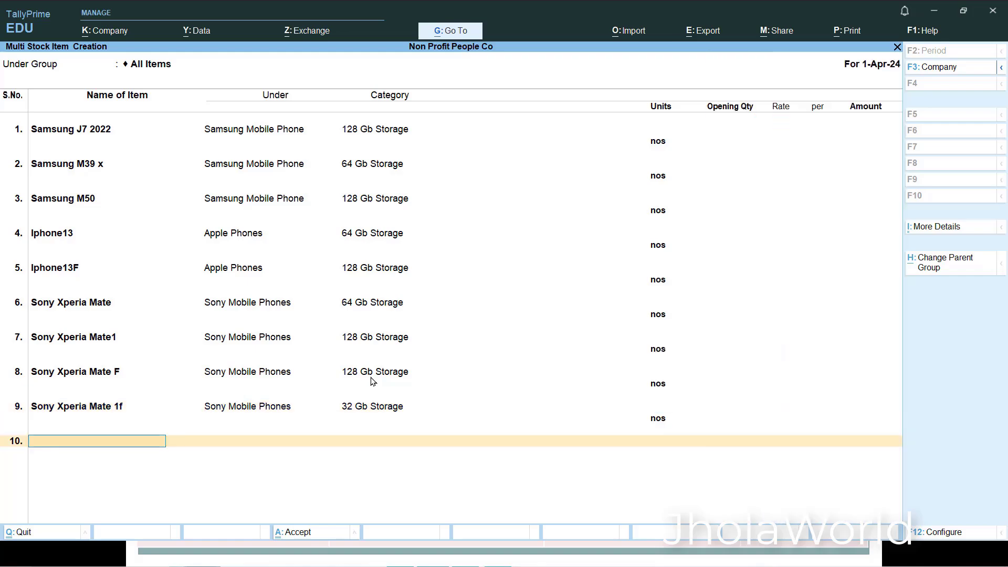
# - Consult the activity table and add a tenth item named Sony Mate 2000 under Sony Mobile Phones
pyautogui.hotkey('alt', 'Tab')
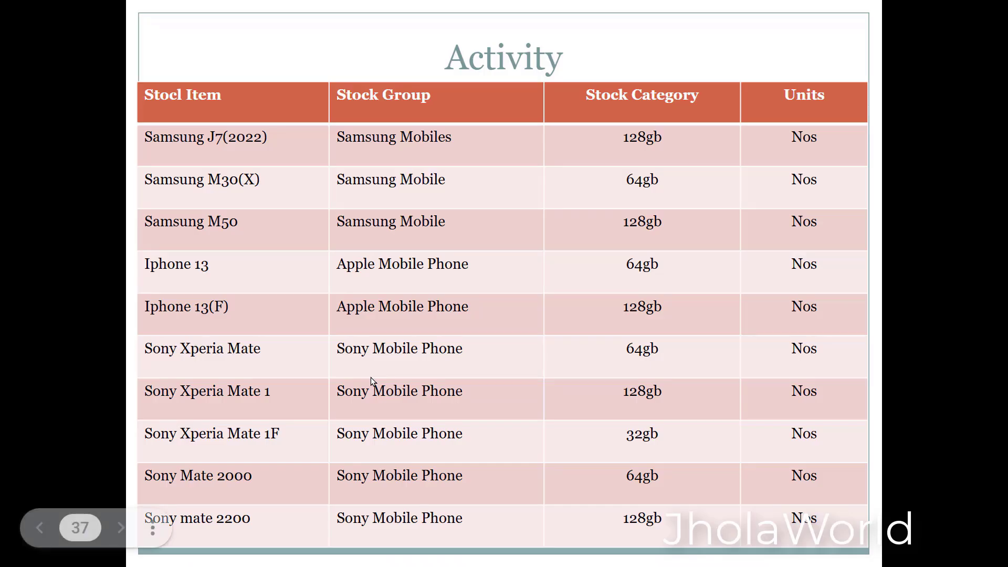
pyautogui.hotkey('alt', 'Tab')
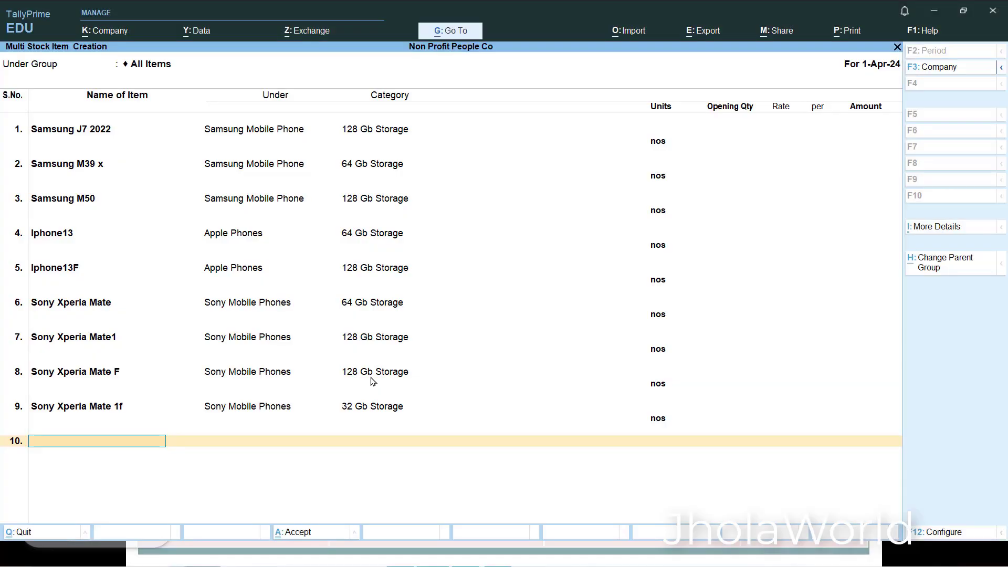
pyautogui.write('Sony Mate 2000')
pyautogui.press('Return')
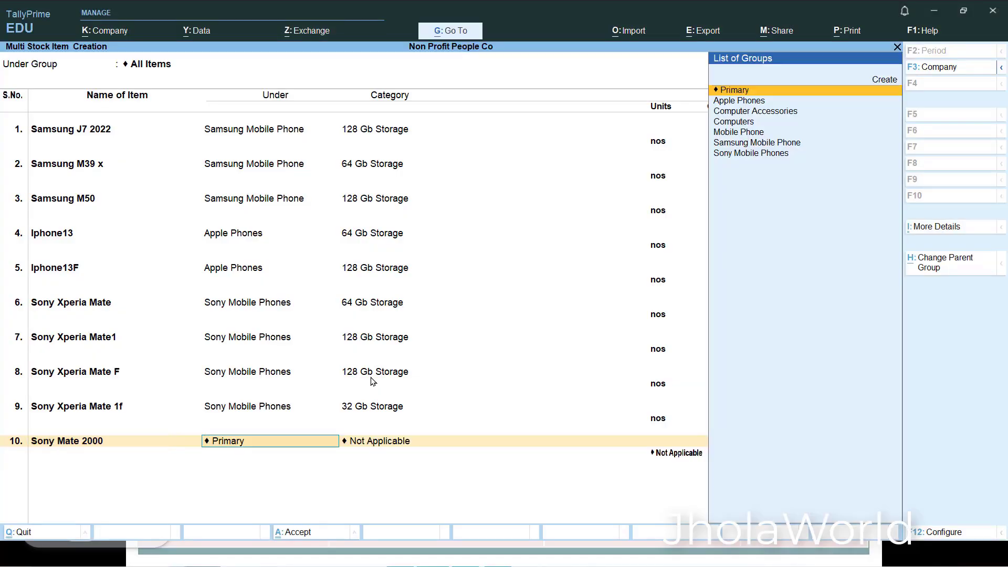
pyautogui.write('Son')
pyautogui.press('Return')
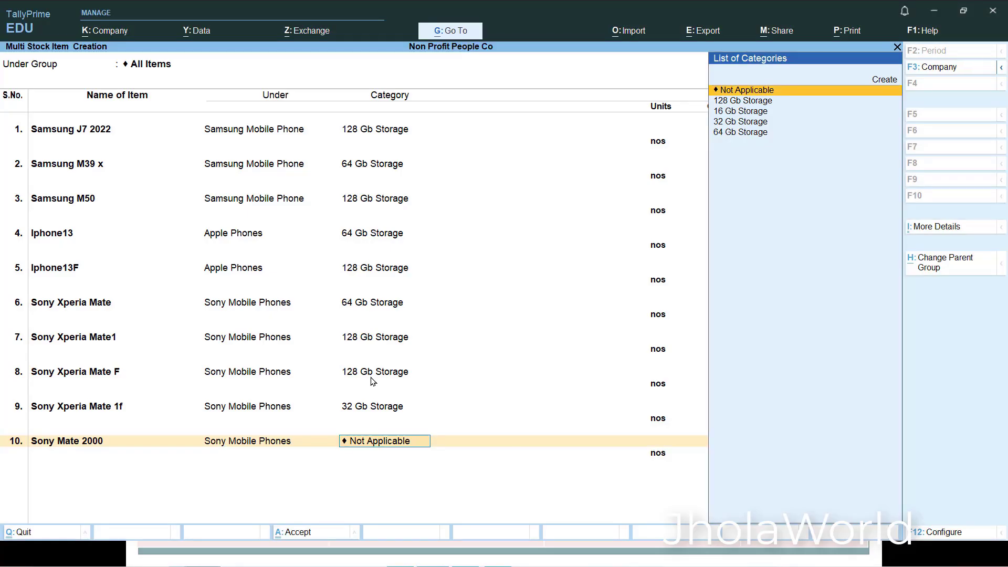
# - Give Sony Mate 2000 the category 64 Gb Storage with the unit nos
pyautogui.write('n')
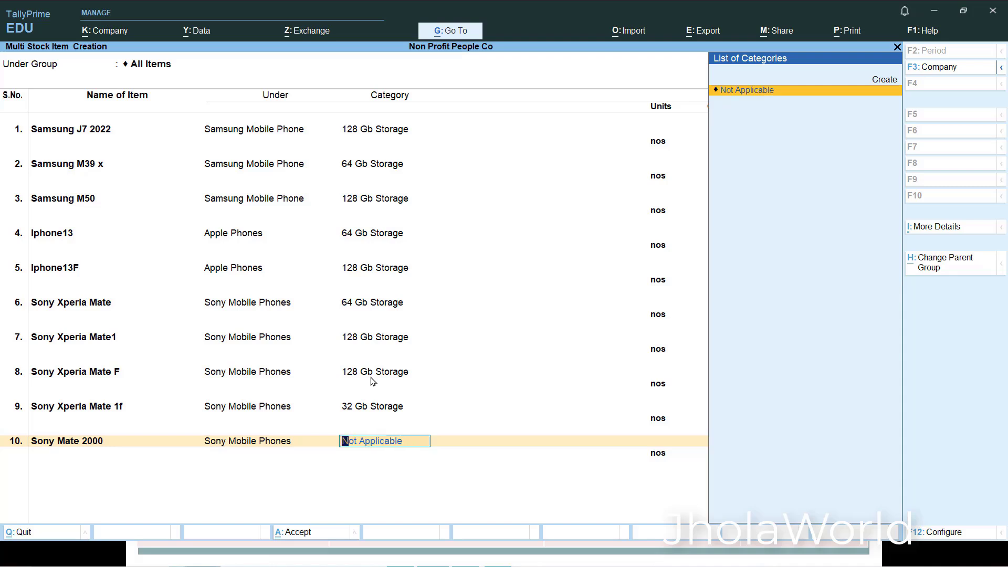
pyautogui.press('BackSpace')
pyautogui.press('BackSpace')
pyautogui.press('Return')
pyautogui.press('Return')
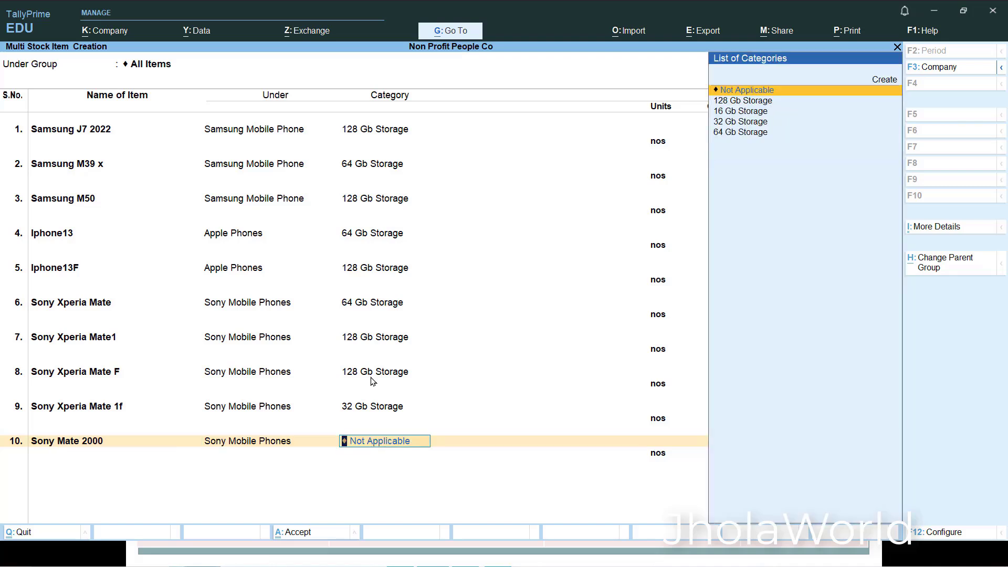
pyautogui.press('Down')
pyautogui.press('Down')
pyautogui.press('Down')
pyautogui.press('Down')
pyautogui.press('Return')
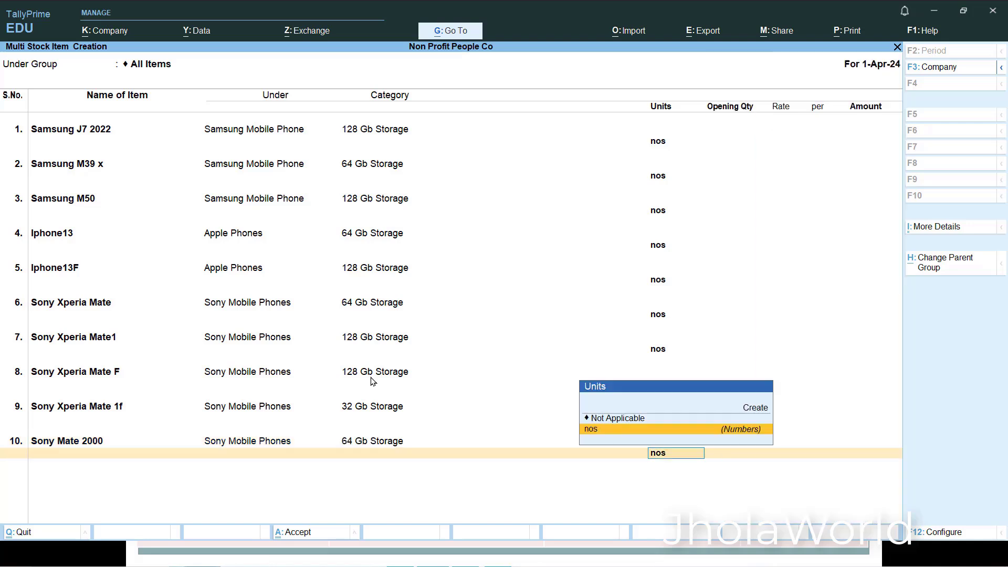
# - Add an eleventh item named Sony Mate 2200 under Sony Mobile Phones
pyautogui.press('Return')
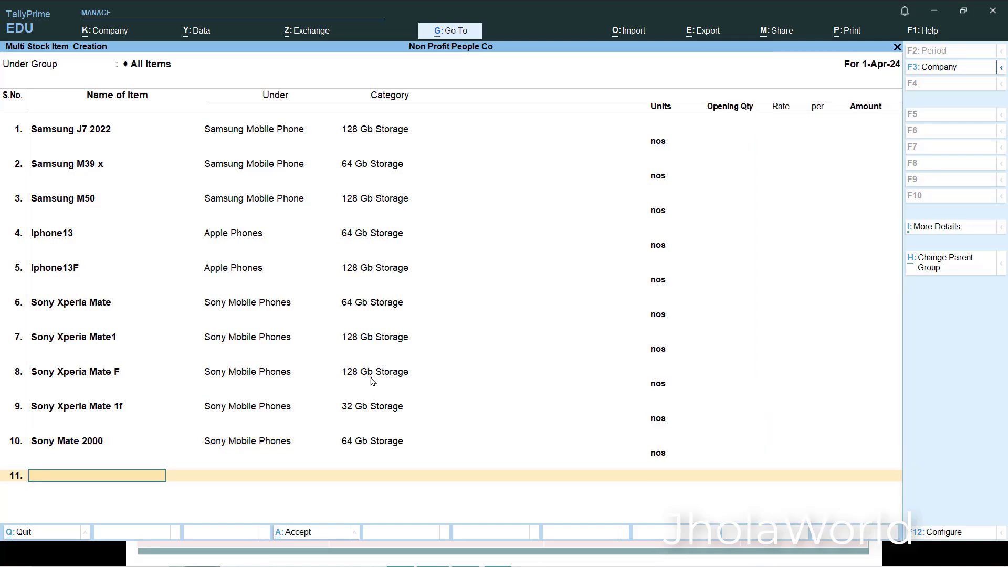
pyautogui.write('Sony Mate 2200')
pyautogui.press('Return')
pyautogui.write('Son')
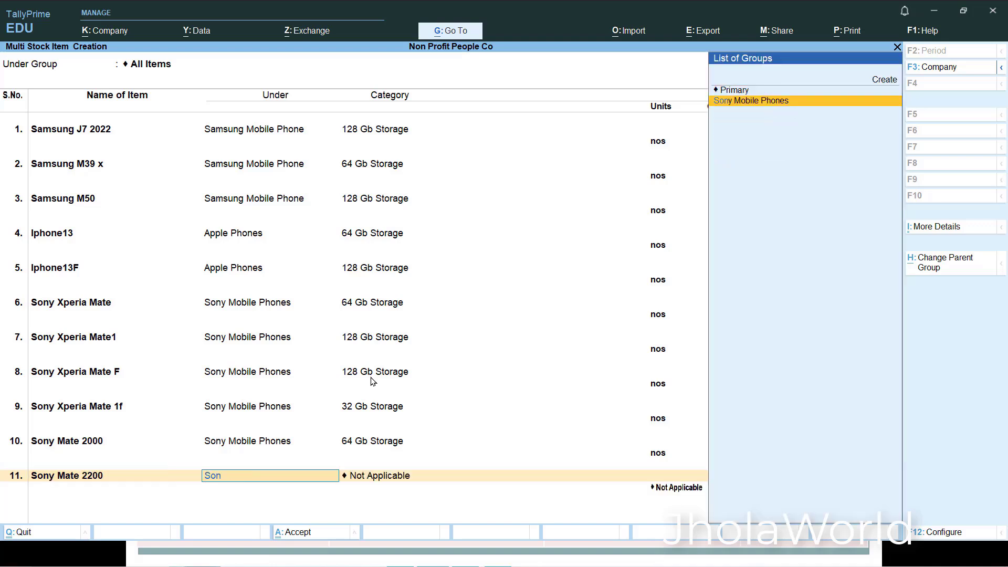
pyautogui.press('Return')
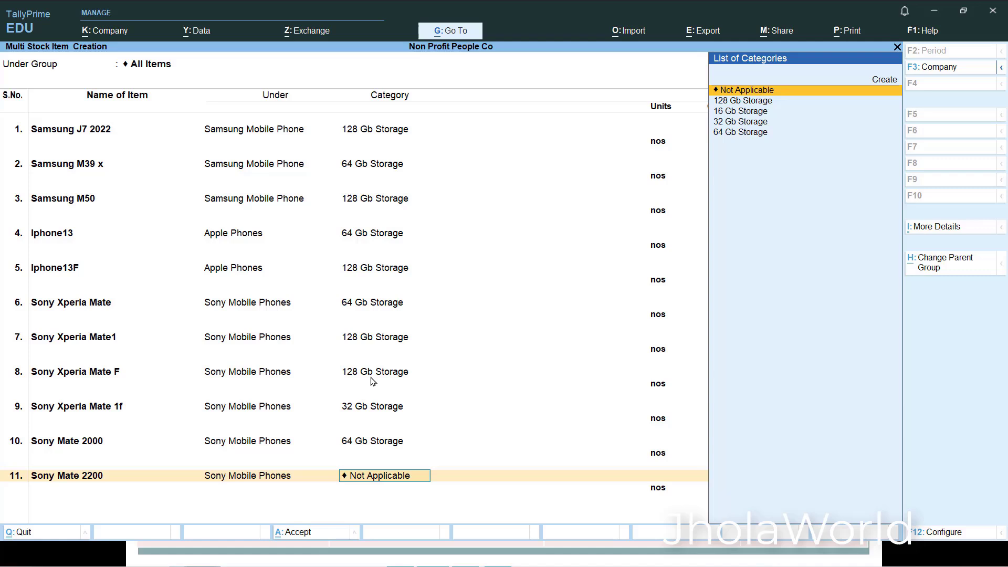
# - Based on the activity table, give Sony Mate 2200 the category 128 Gb Storage with the unit nos, and save the item list
pyautogui.write('128')
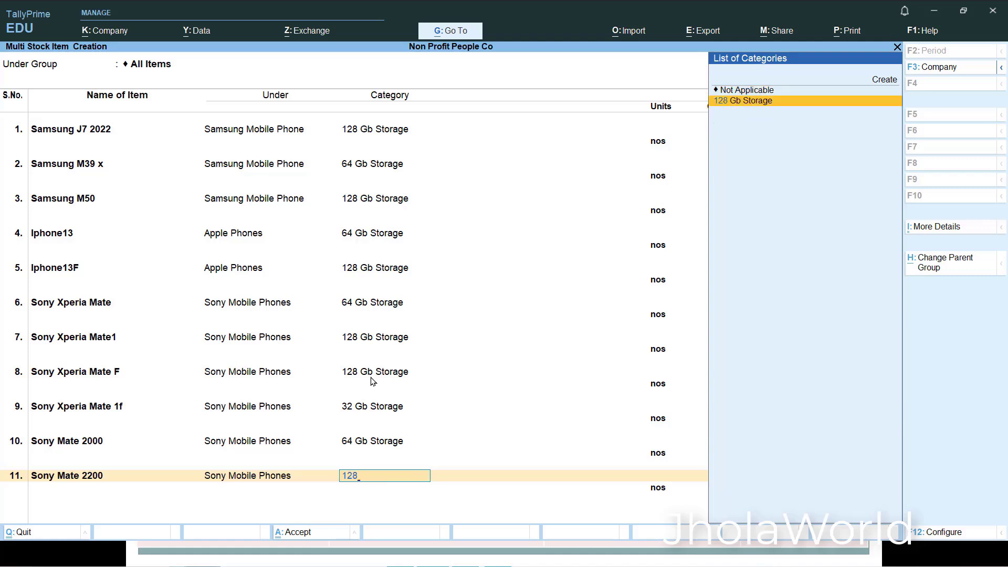
pyautogui.press('Return')
pyautogui.press('Return')
pyautogui.press('Return')
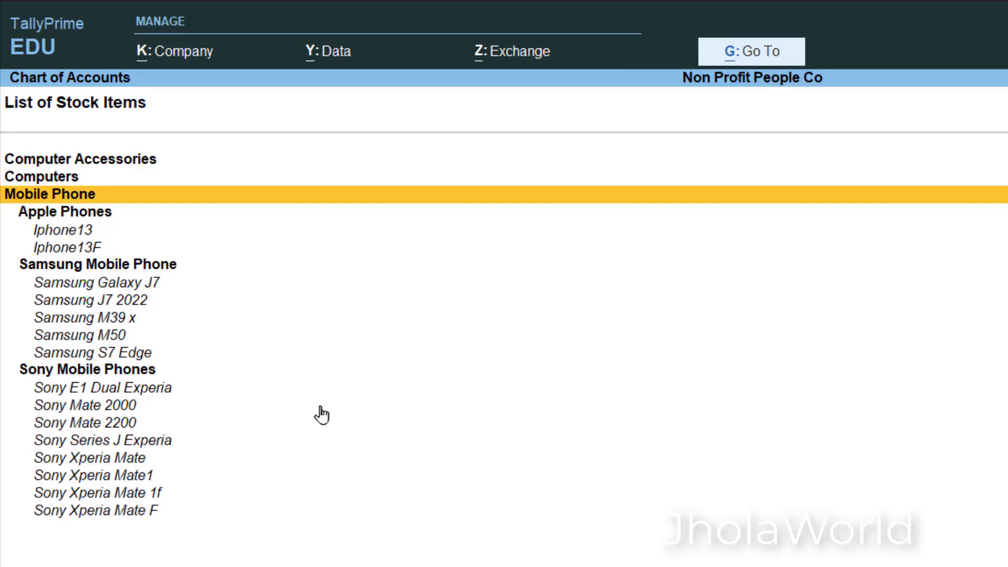
# - Review the stock items under the Samsung and Sony groups, and check them in the Stock Item View before returning to the Stock Group View
pyautogui.press('Down')
pyautogui.press('Down')
pyautogui.press('Down')
pyautogui.press('Down')
pyautogui.press('Down')
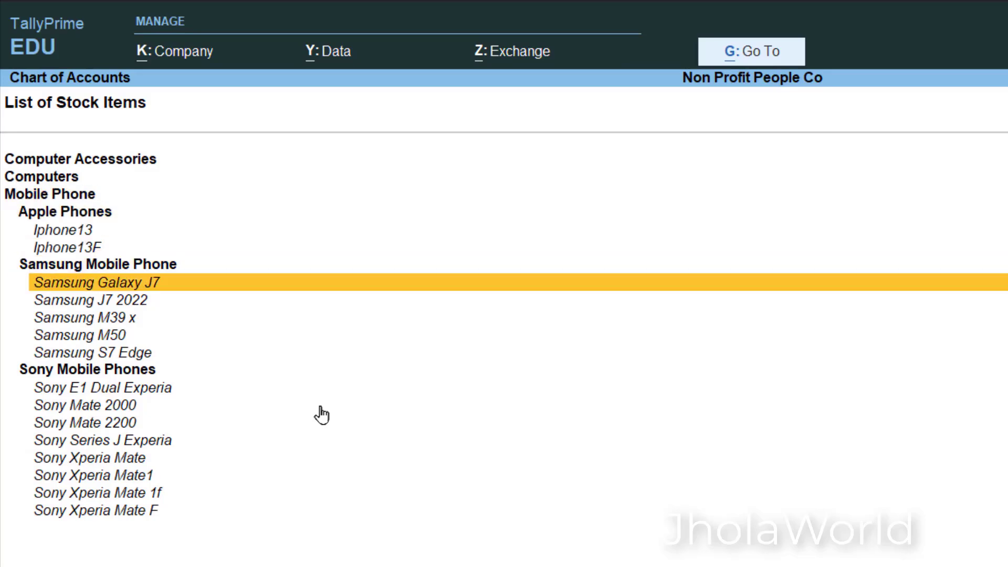
pyautogui.press('Down')
pyautogui.press('Down')
pyautogui.press('Down')
pyautogui.press('Down')
pyautogui.press('Down')
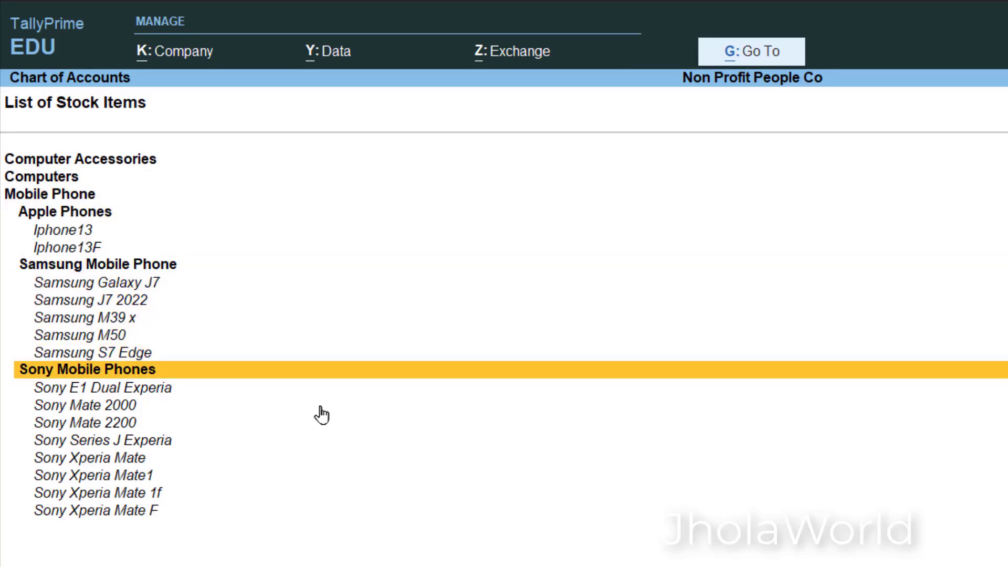
pyautogui.press('Down')
pyautogui.press('Down')
pyautogui.press('Down')
pyautogui.press('Down')
pyautogui.press('Down')
pyautogui.press('Down')
pyautogui.press('Down')
pyautogui.press('Down')
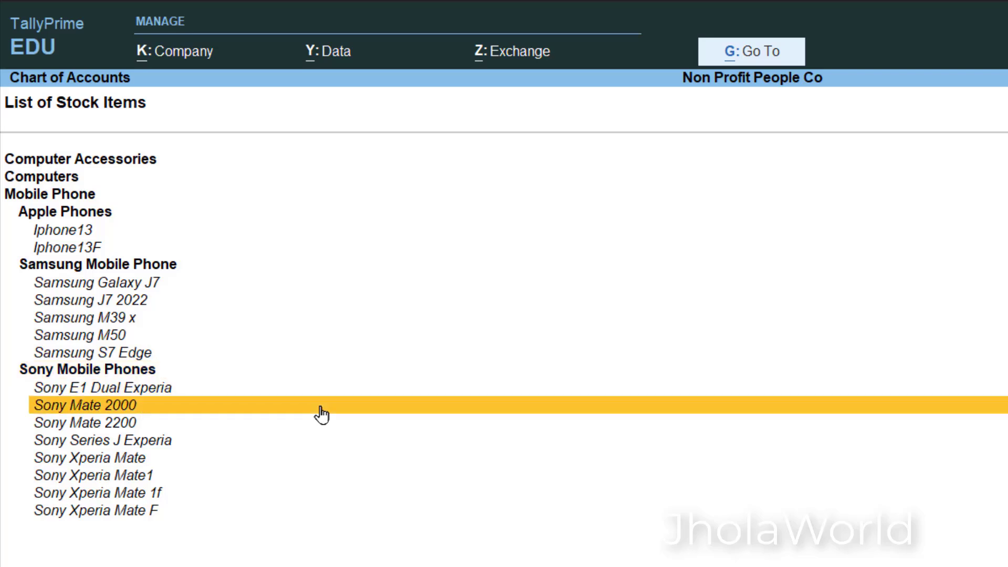
pyautogui.press('Up')
pyautogui.press('Up')
pyautogui.press('Up')
pyautogui.press('Up')
pyautogui.press('Up')
pyautogui.press('Up')
pyautogui.press('Up')
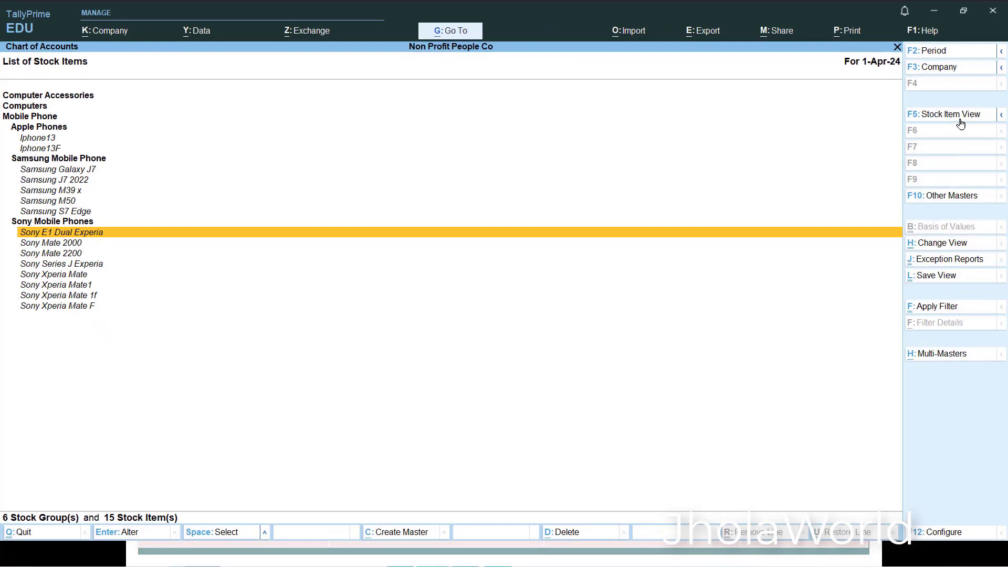
pyautogui.click(946, 116)
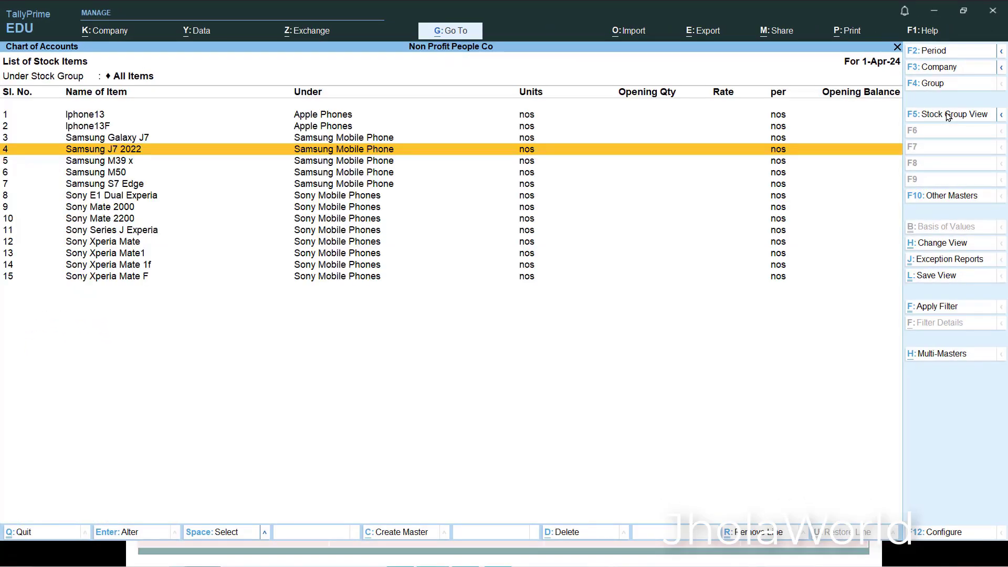
pyautogui.click(948, 116)
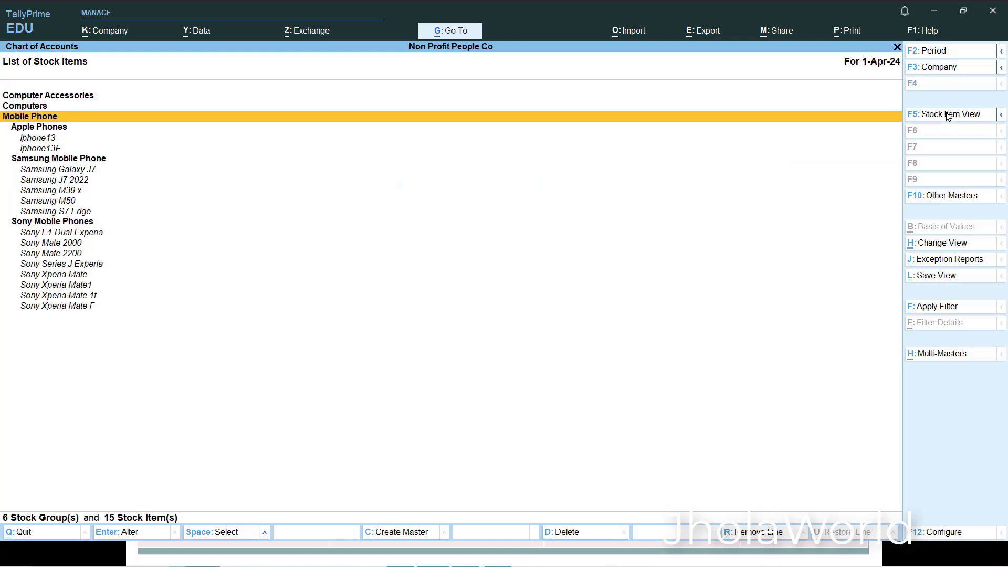
# - Open the bulk creation form for stock items
pyautogui.click(935, 355)
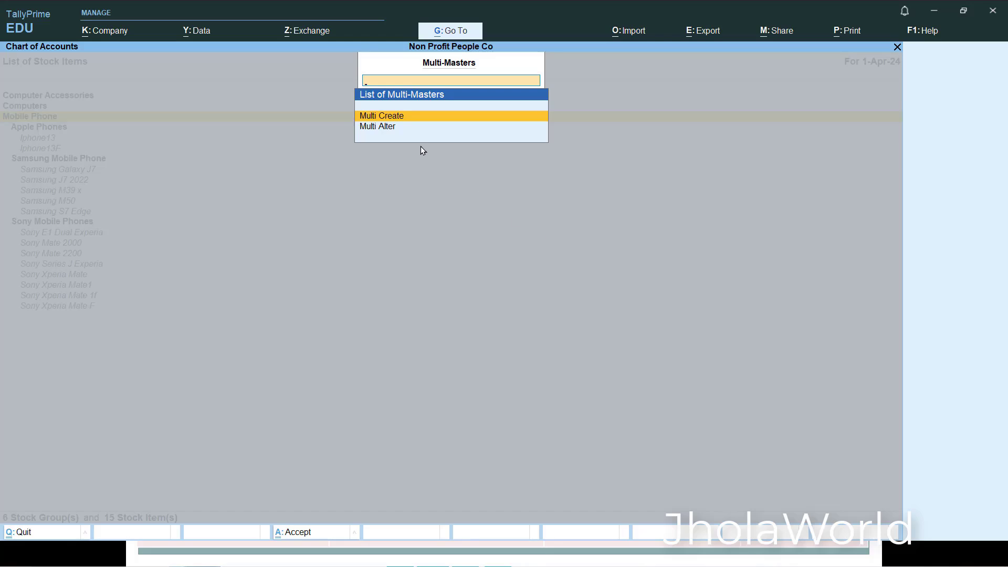
pyautogui.press('Return')
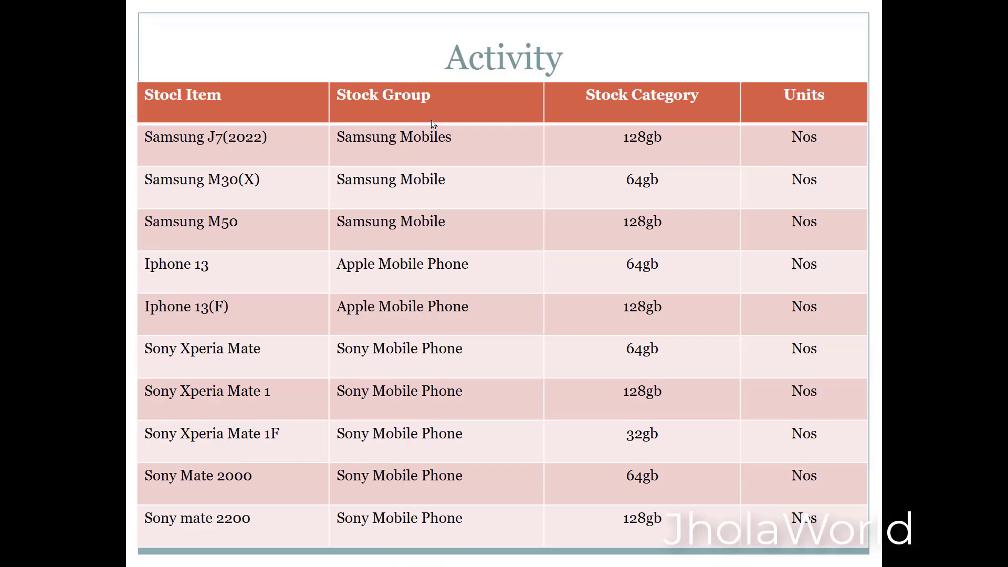
# - Examine the next activity table of HP computers, headphones and webcams in the presentation and return to TallyPrime
pyautogui.press('Right')
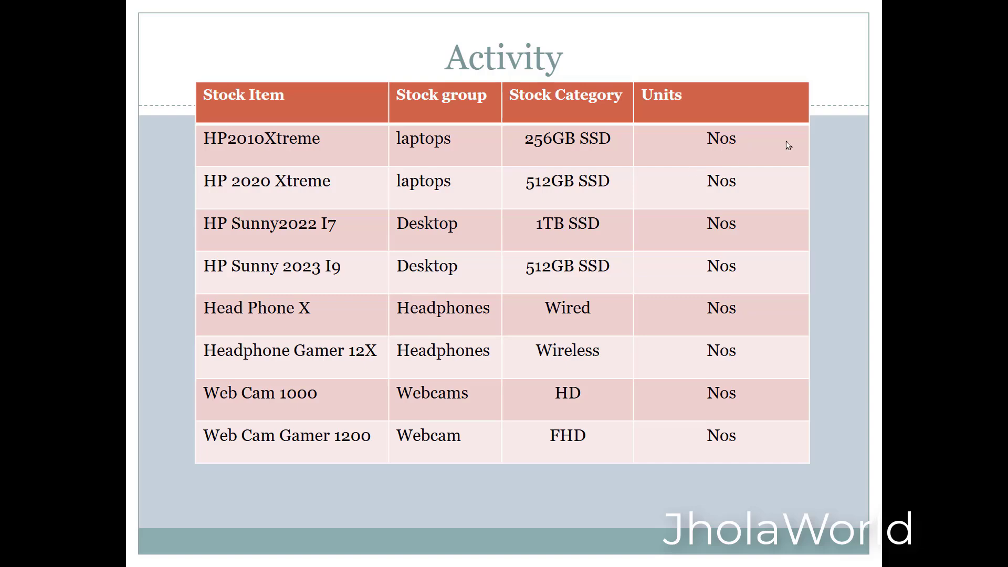
pyautogui.press('Escape')
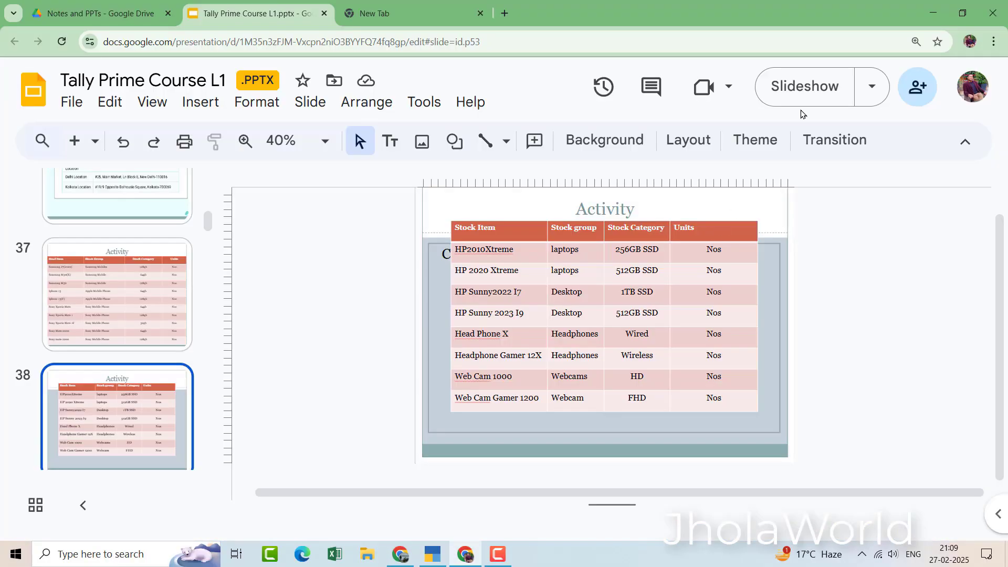
pyautogui.click(798, 89)
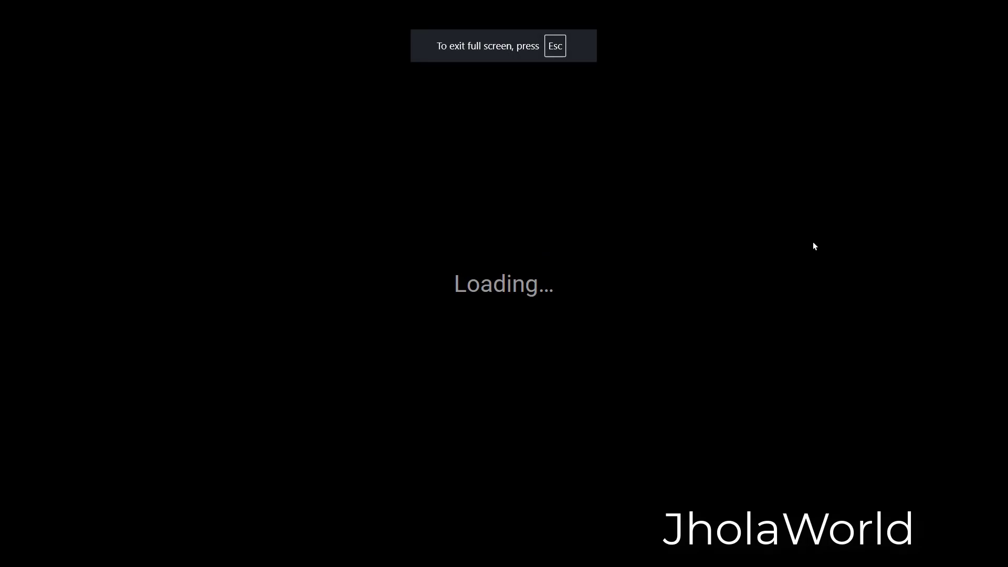
pyautogui.hotkey('alt', 'Tab')
pyautogui.hotkey('alt', 'Tab')
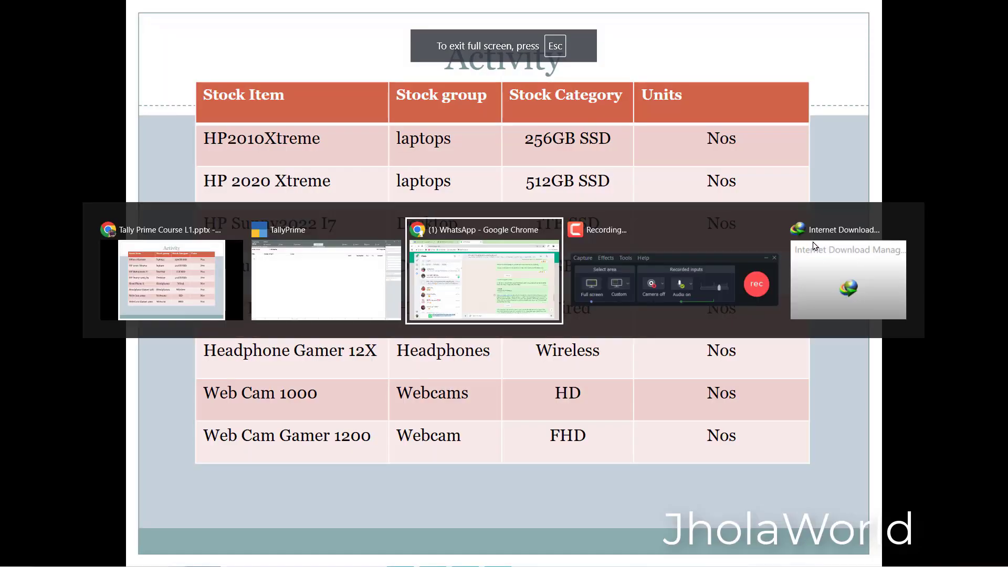
pyautogui.hotkey('alt', 'Tab')
pyautogui.hotkey('alt', 'Tab')
pyautogui.hotkey('alt', 'Tab')
pyautogui.hotkey('alt', 'Tab')
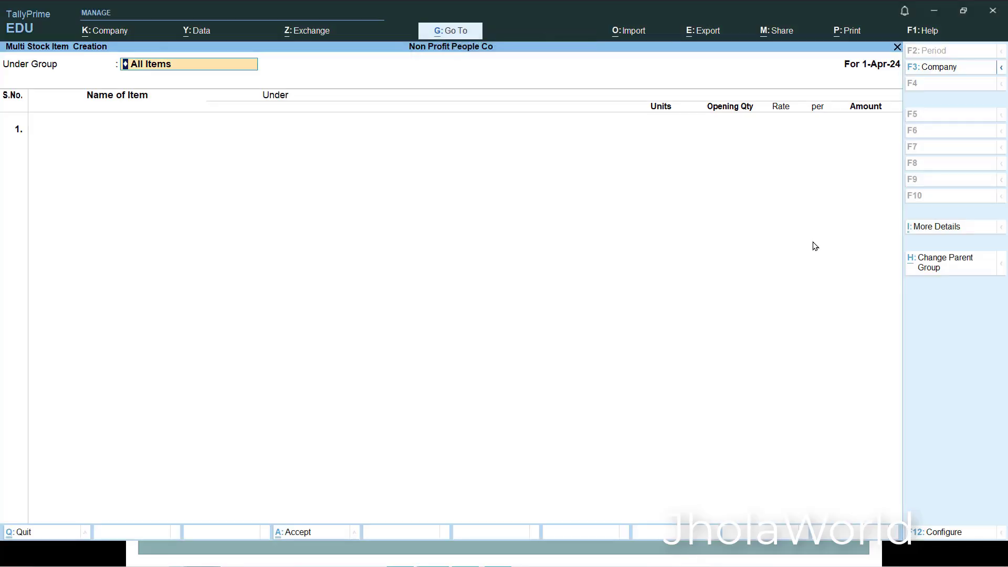
# - Quit the stock item creation and open the bulk creation form for stock groups
pyautogui.press('Escape')
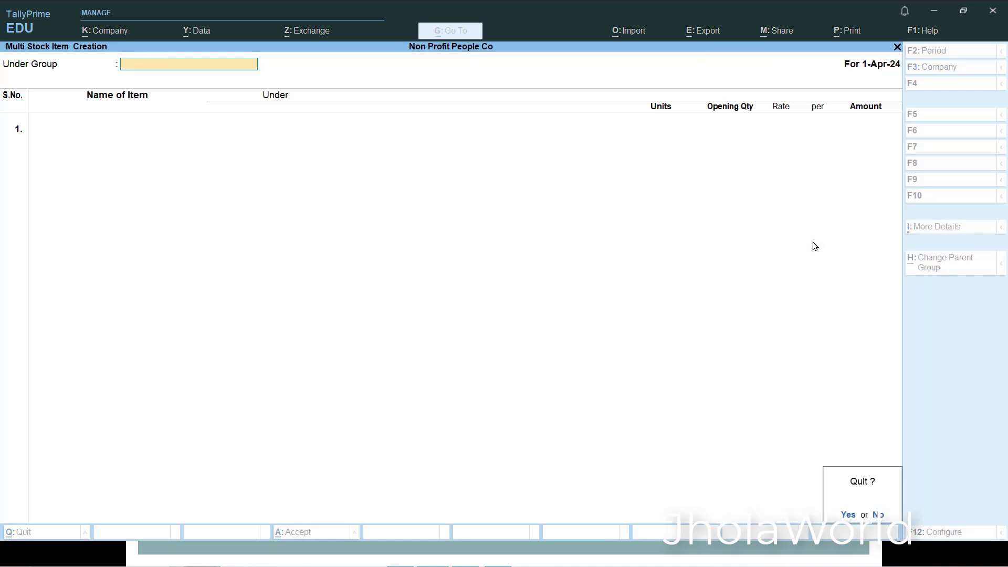
pyautogui.press('y')
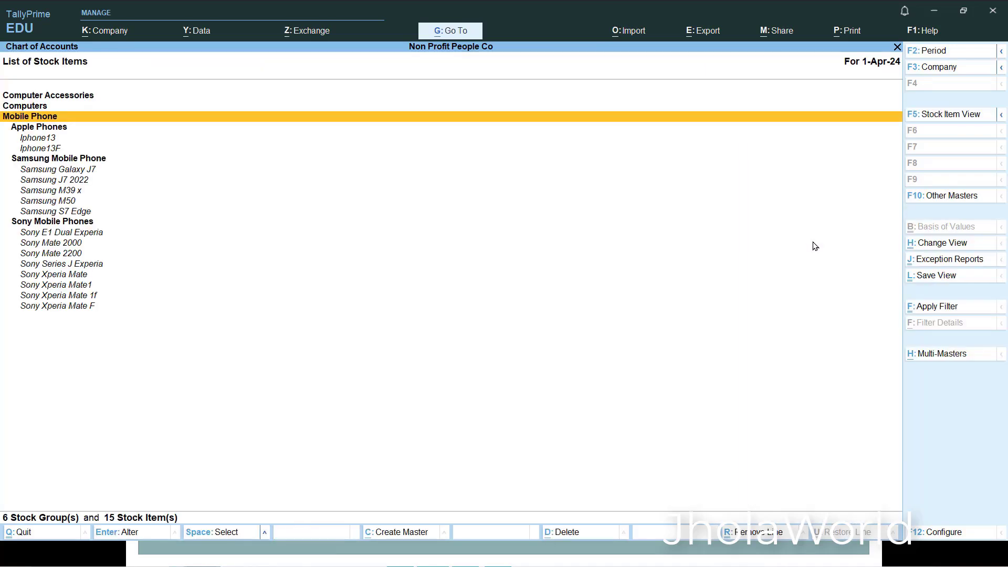
pyautogui.press('Escape')
pyautogui.press('Up')
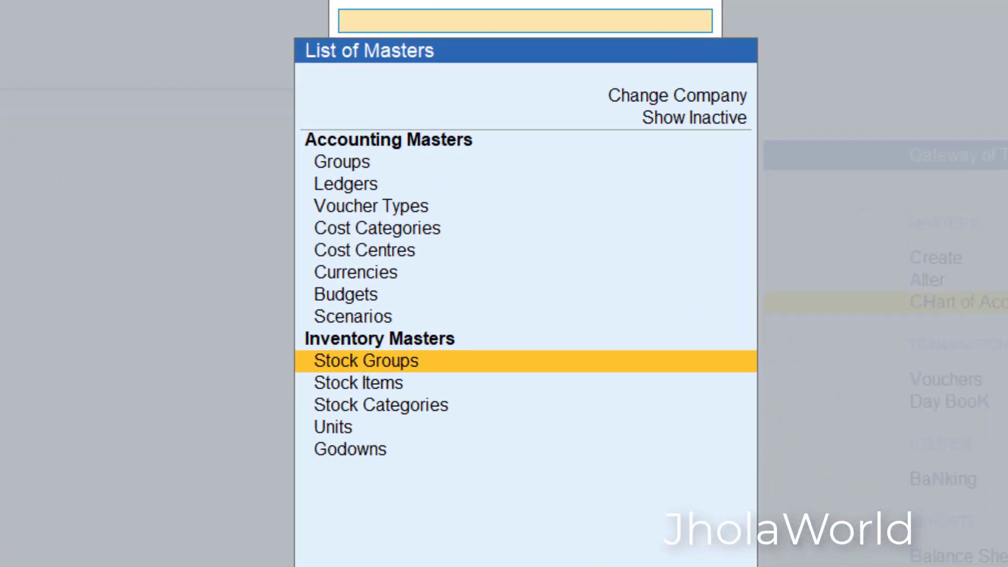
pyautogui.press('Return')
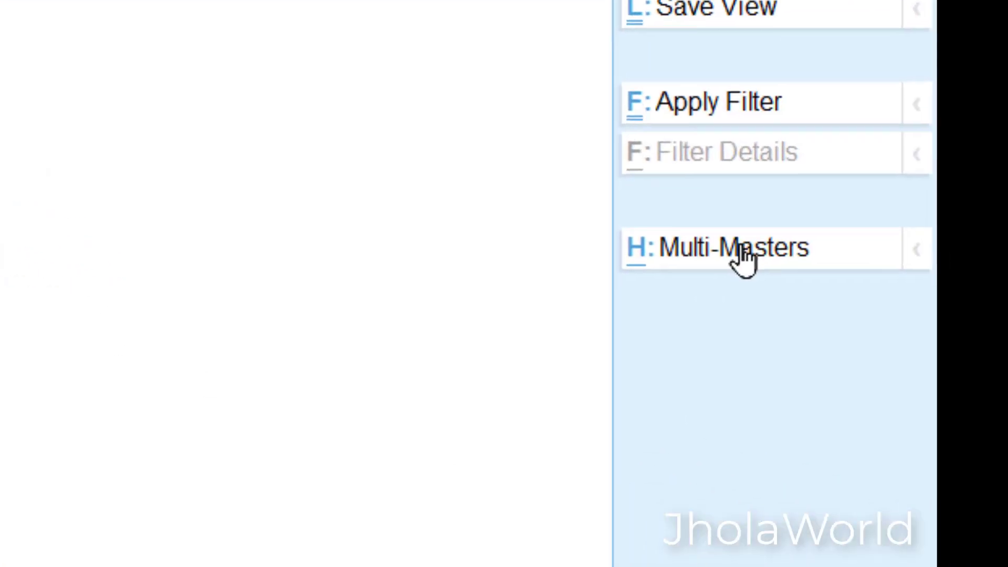
pyautogui.click(735, 251)
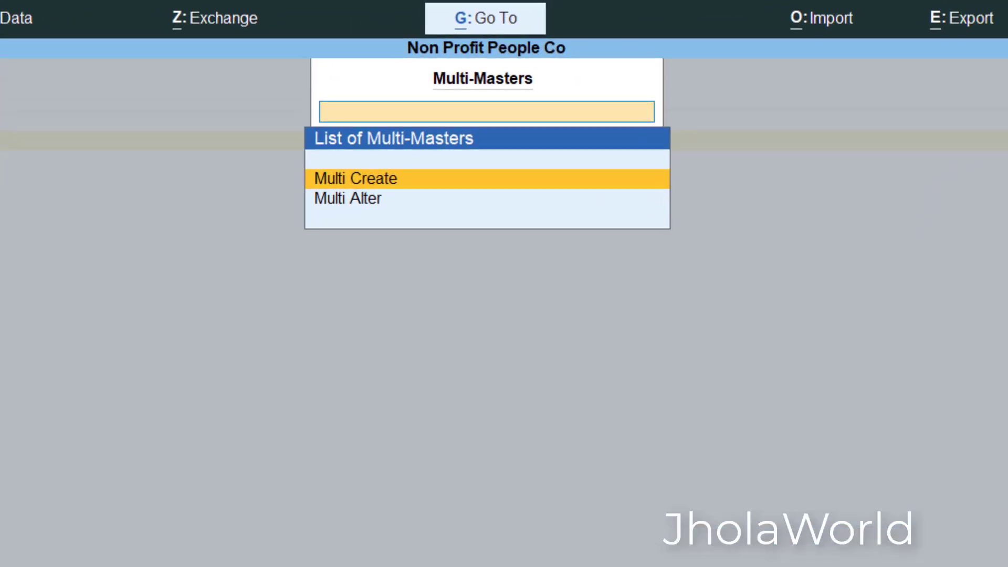
pyautogui.press('Return')
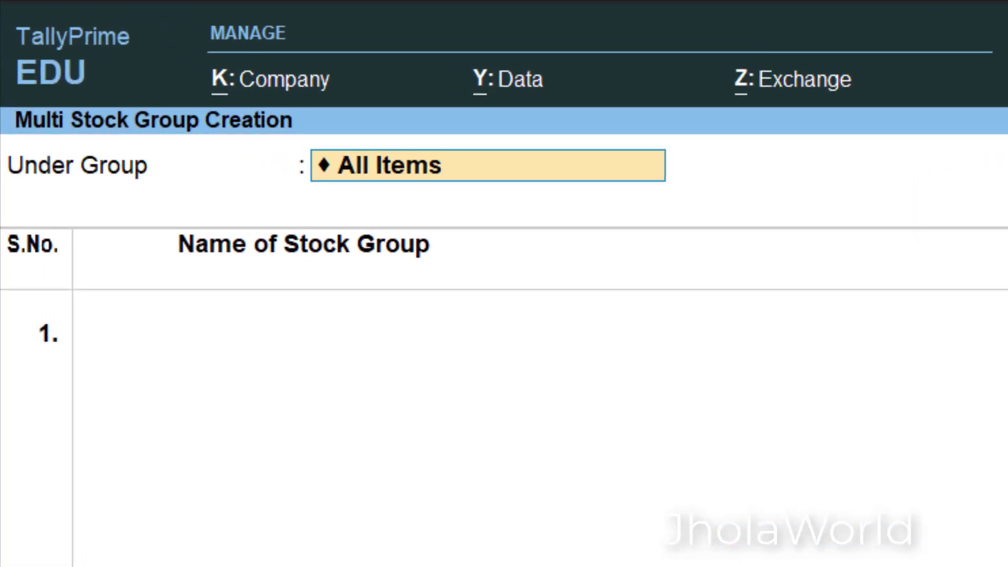
# - Keep All Items as the parent and add a Laptop stock group under Computers with item quantities added
pyautogui.press('Return')
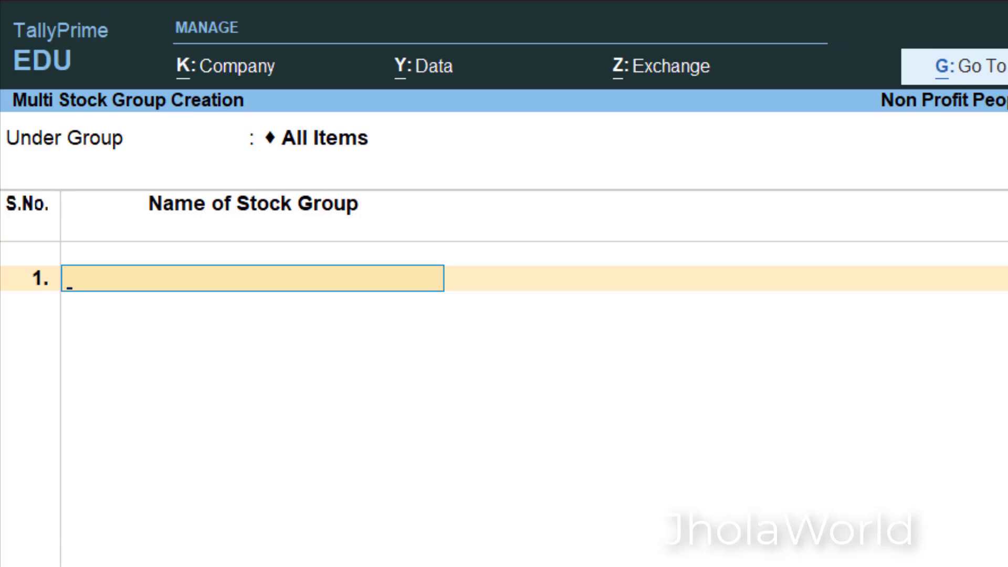
pyautogui.write('L')
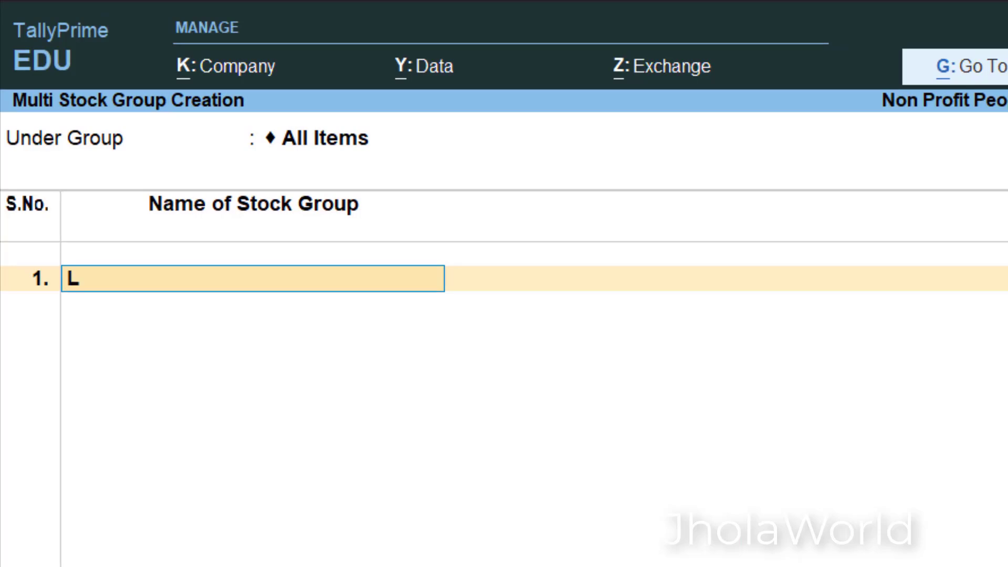
pyautogui.write('aptop')
pyautogui.press('Return')
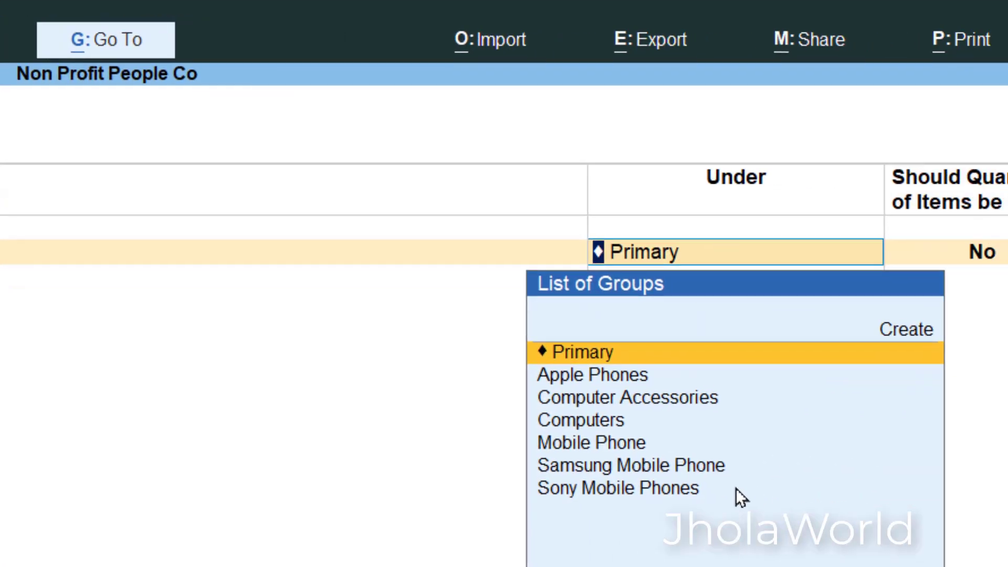
pyautogui.write('Com')
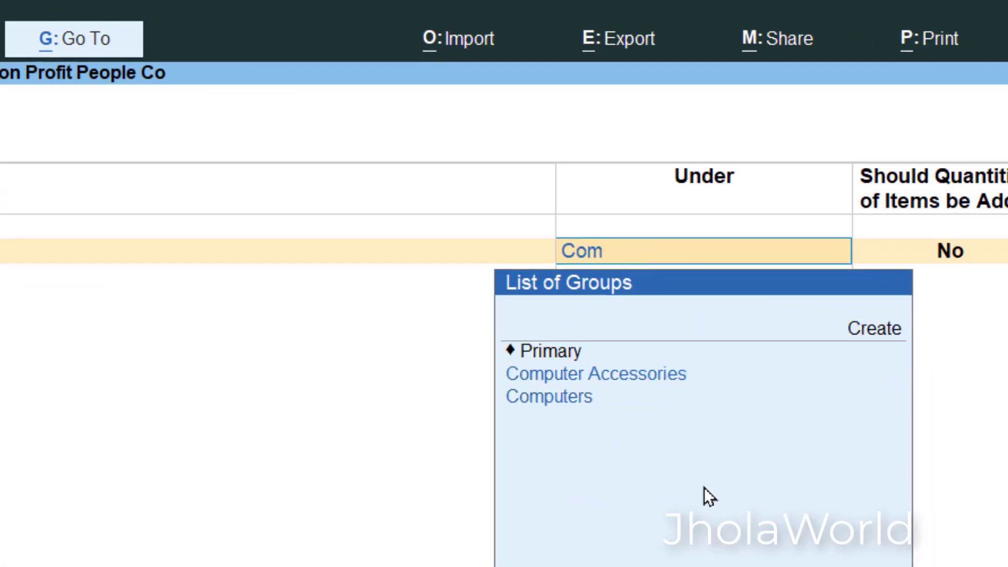
pyautogui.press('Down')
pyautogui.press('Down')
pyautogui.press('Return')
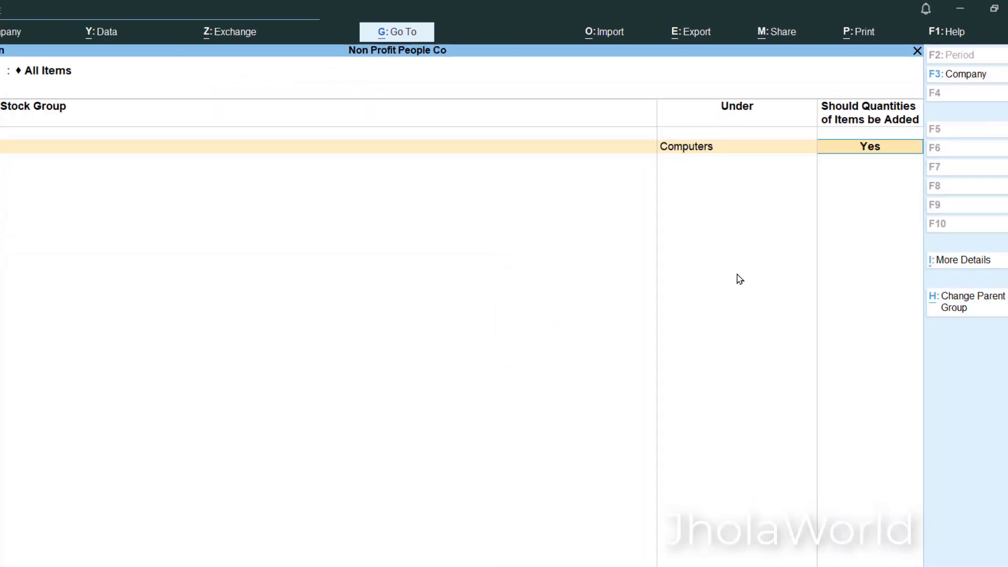
pyautogui.press('Return')
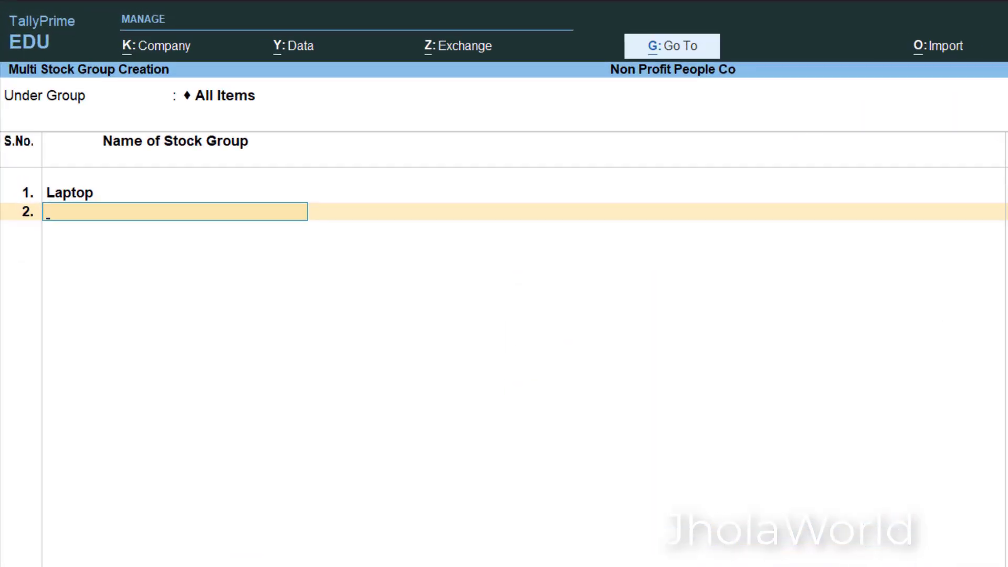
# - Add a Desktop stock group under Computers with item quantities added
pyautogui.write('Desktop')
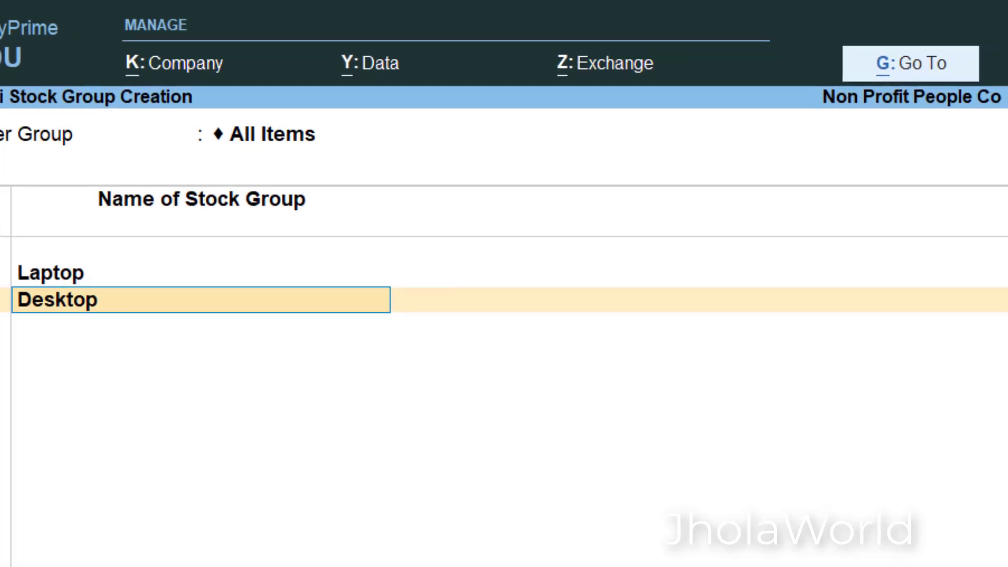
pyautogui.press('Return')
pyautogui.write('C')
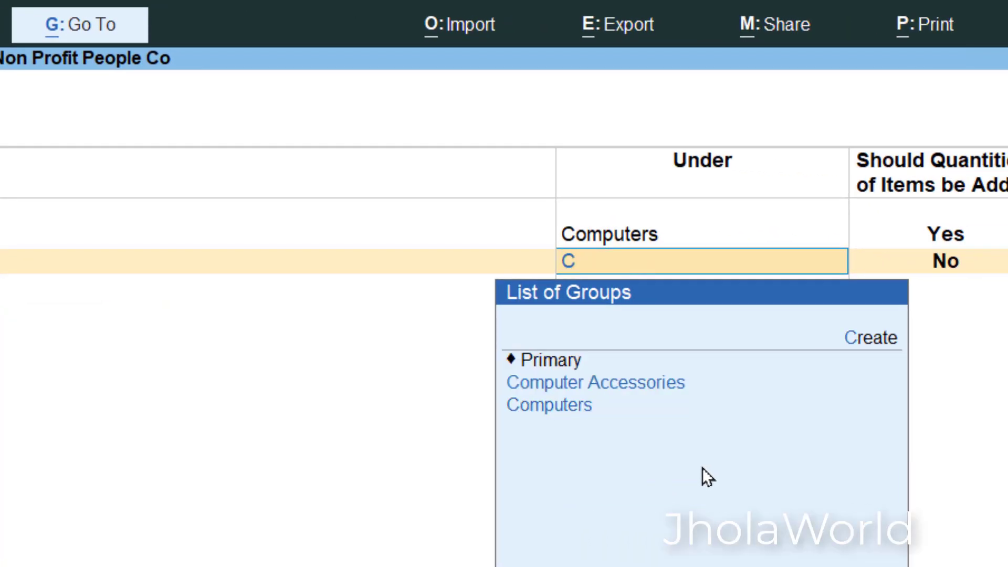
pyautogui.write('o')
pyautogui.press('Down')
pyautogui.press('Return')
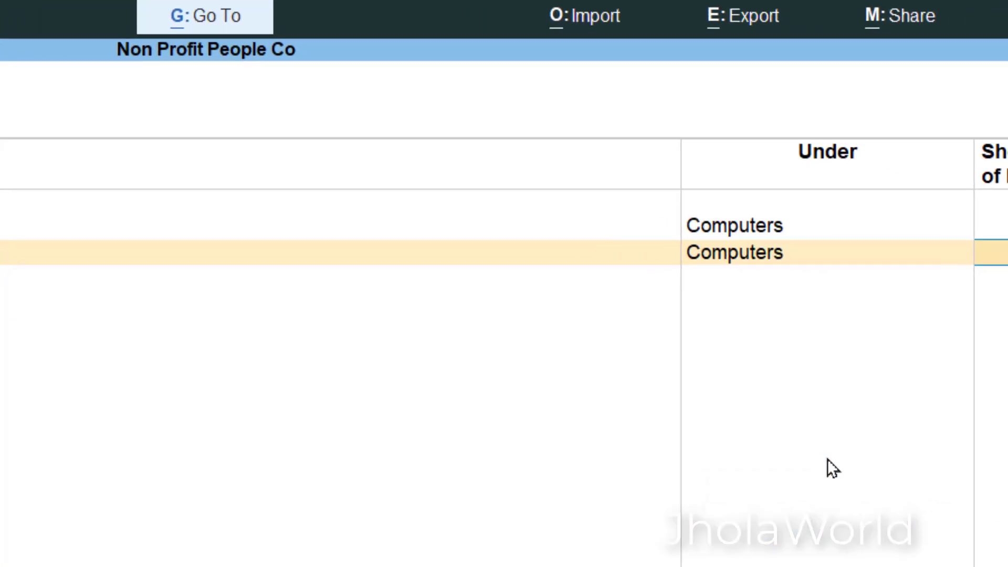
pyautogui.press('Return')
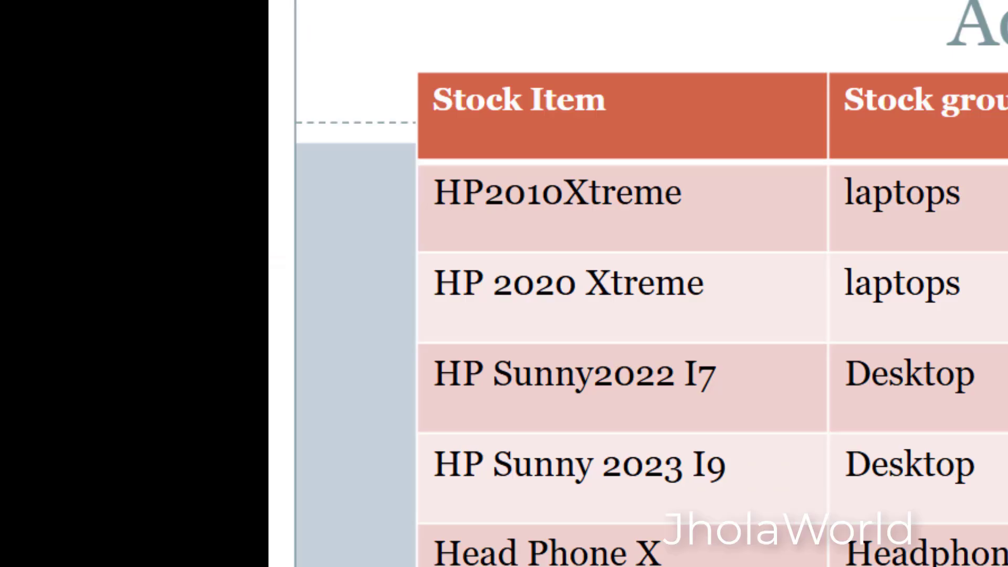
# - Check the activity table in the presentation, return to TallyPrime, and add a Head Phone stock group under Computer Accessories with item quantities added
pyautogui.hotkey('alt', 'Tab')
pyautogui.write('Head')
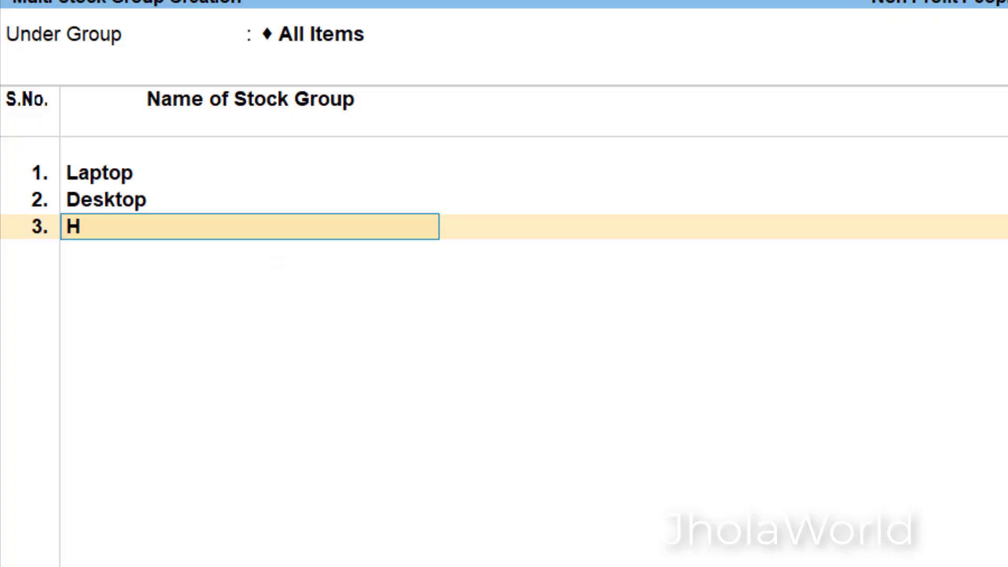
pyautogui.write(' Phone')
pyautogui.press('Return')
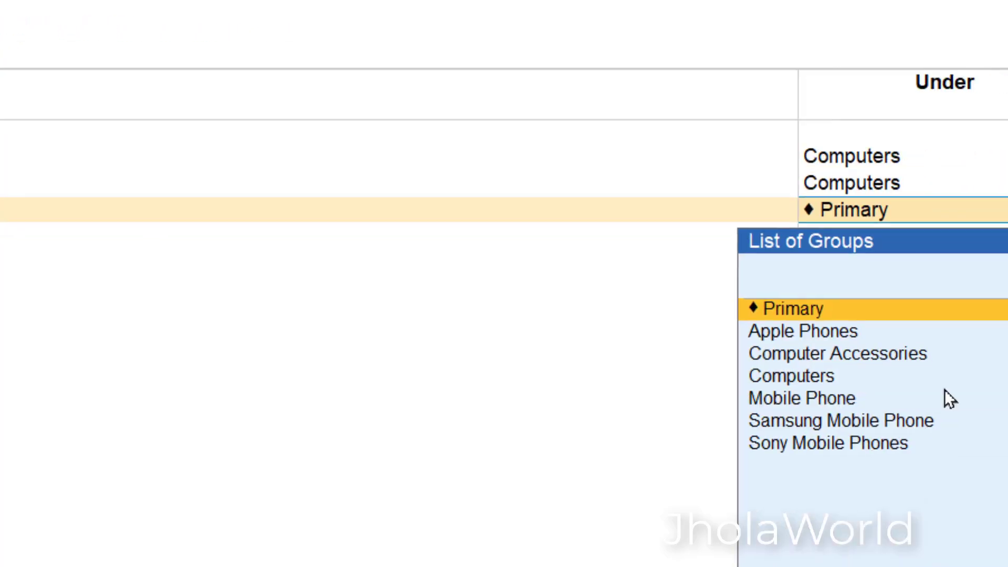
pyautogui.press('Return')
pyautogui.press('BackSpace')
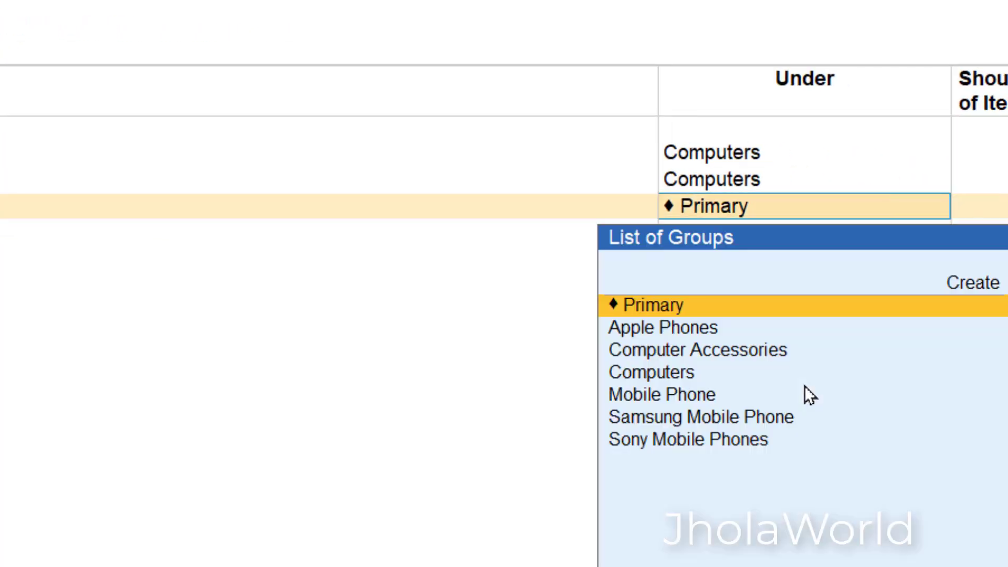
pyautogui.press('Down')
pyautogui.press('Down')
pyautogui.press('Return')
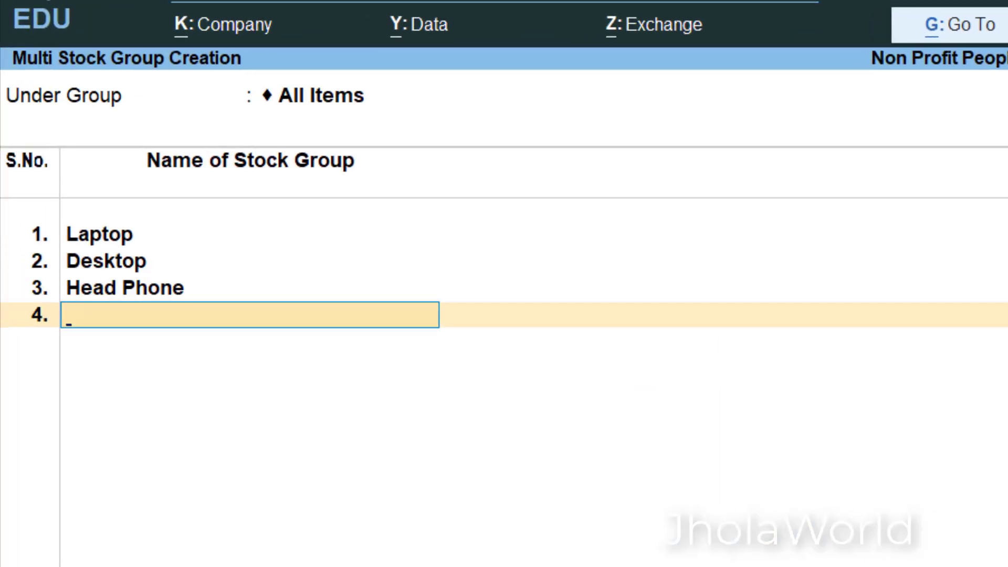
# - Add a Webcams stock group under Computer Accessories with item quantities added, and save all the new stock groups
pyautogui.write('Webcams')
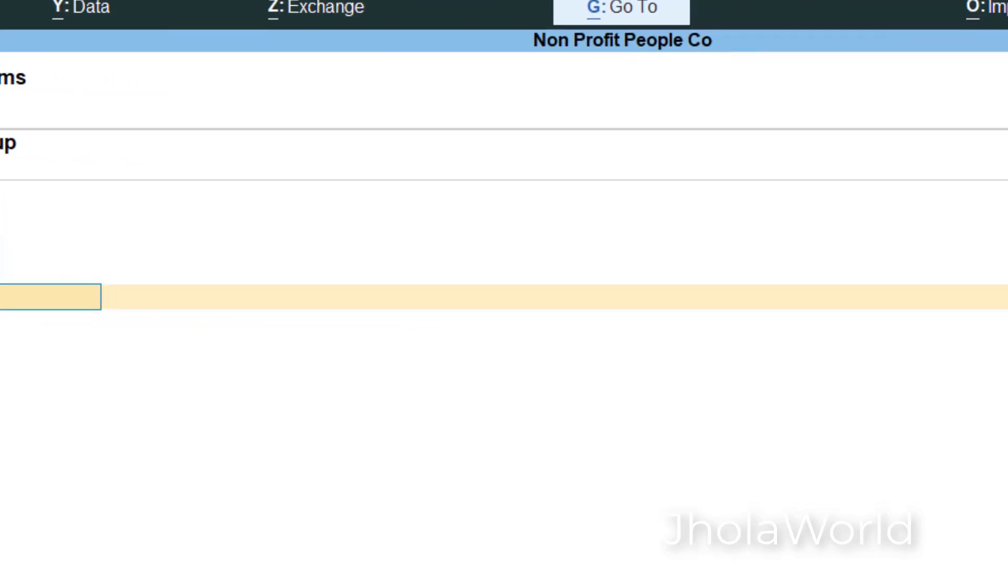
pyautogui.press('Return')
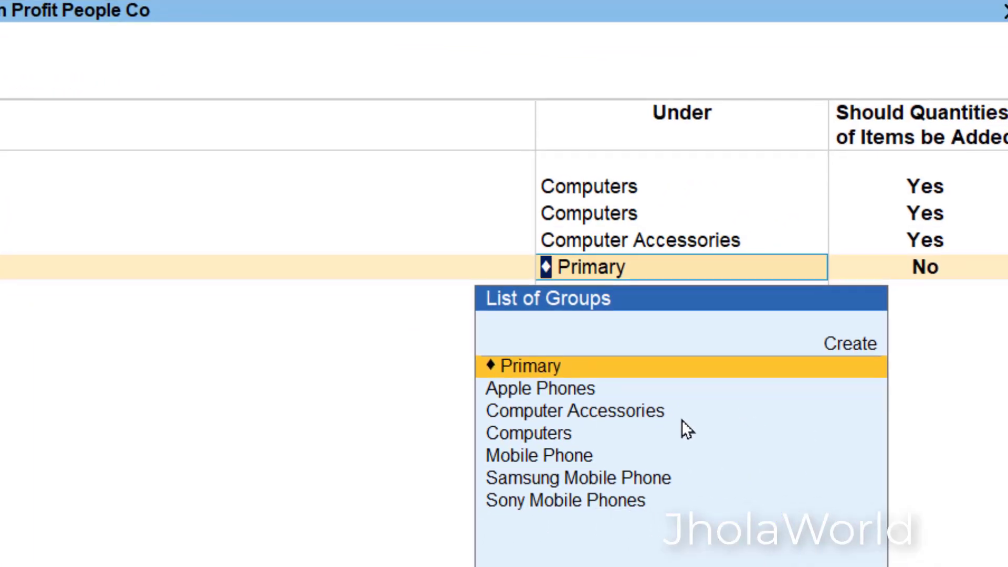
pyautogui.press('Down')
pyautogui.press('Down')
pyautogui.press('Return')
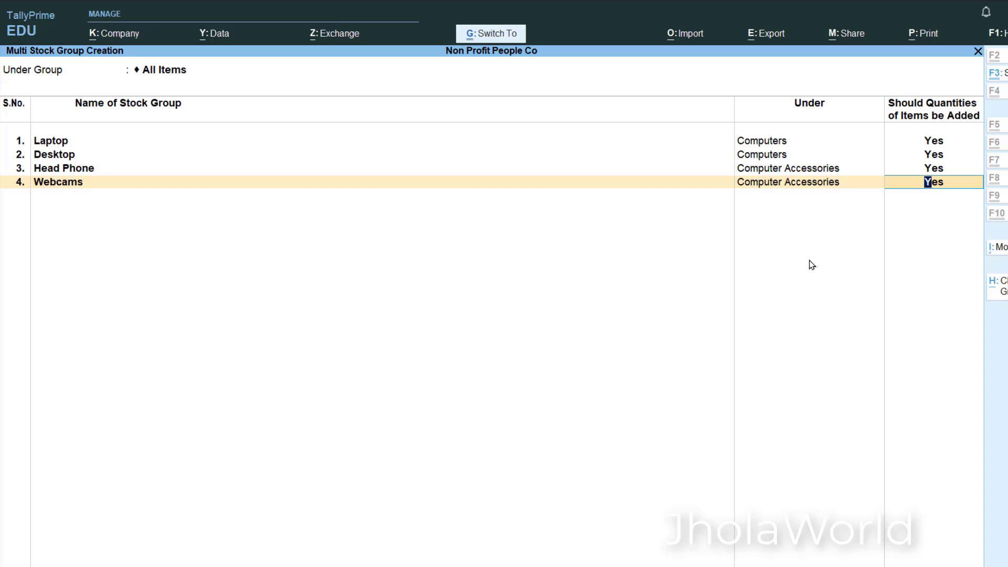
pyautogui.hotkey('ctrl', 'a')
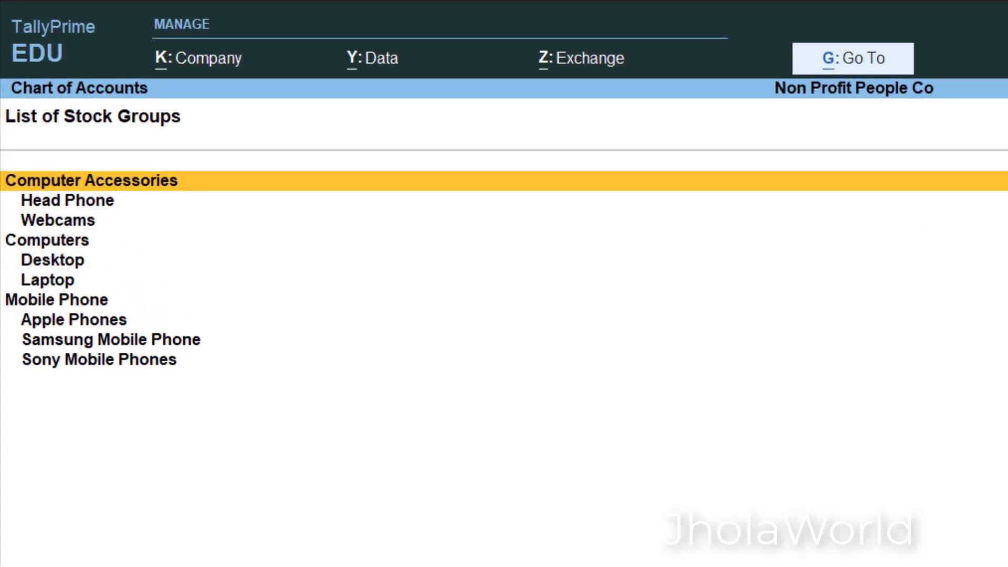
# - Leave the stock group list and open the list of stock categories from the chart of accounts
pyautogui.press('Escape')
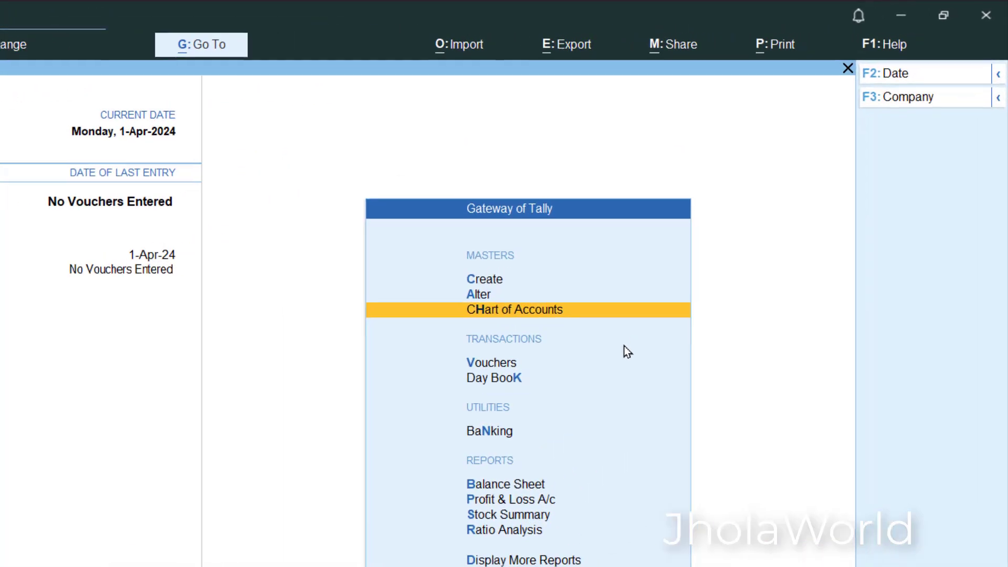
pyautogui.press('Down')
pyautogui.press('Up')
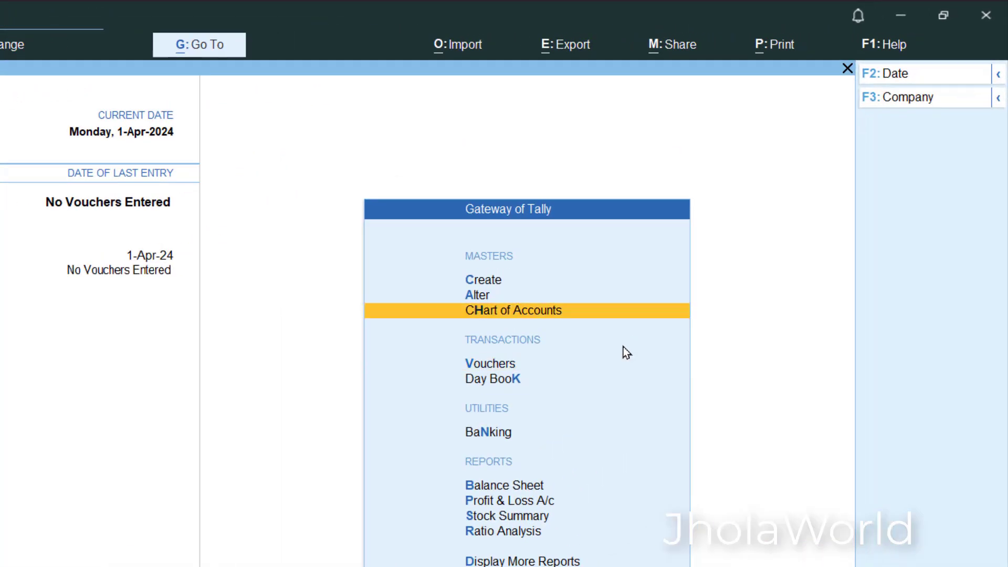
pyautogui.press('Return')
pyautogui.press('Down')
pyautogui.press('Down')
pyautogui.press('Down')
pyautogui.press('Down')
pyautogui.press('Down')
pyautogui.press('Down')
pyautogui.press('Down')
pyautogui.press('Down')
pyautogui.press('Down')
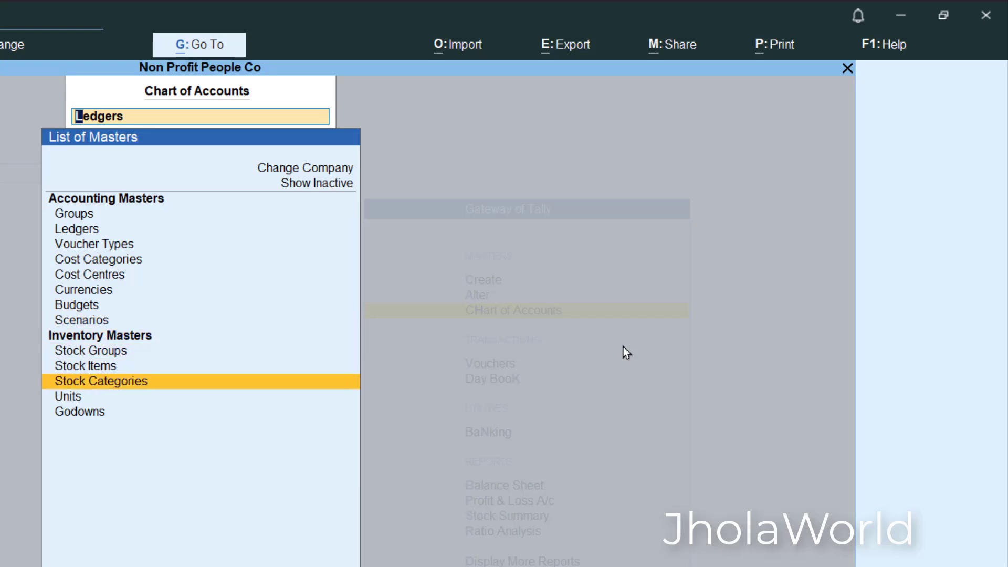
pyautogui.press('Return')
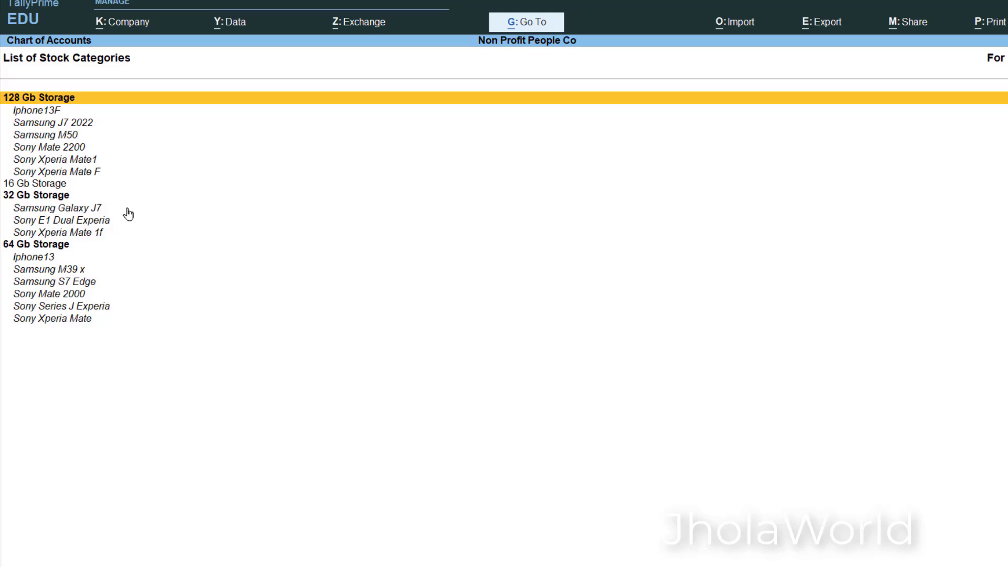
# - Open the bulk creation form for stock categories under All Items and switch to the activity table in the presentation
pyautogui.click(960, 361)
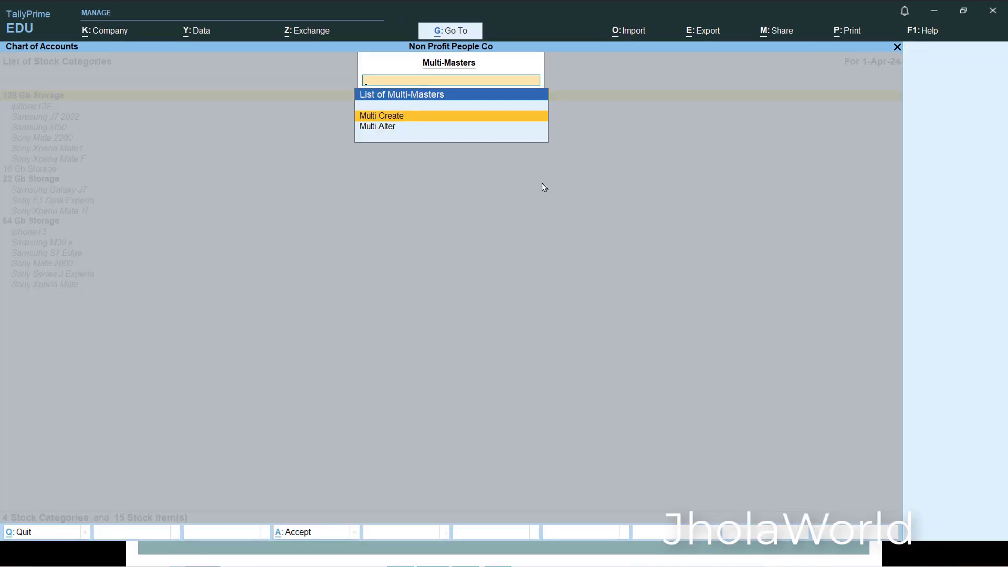
pyautogui.click(474, 116)
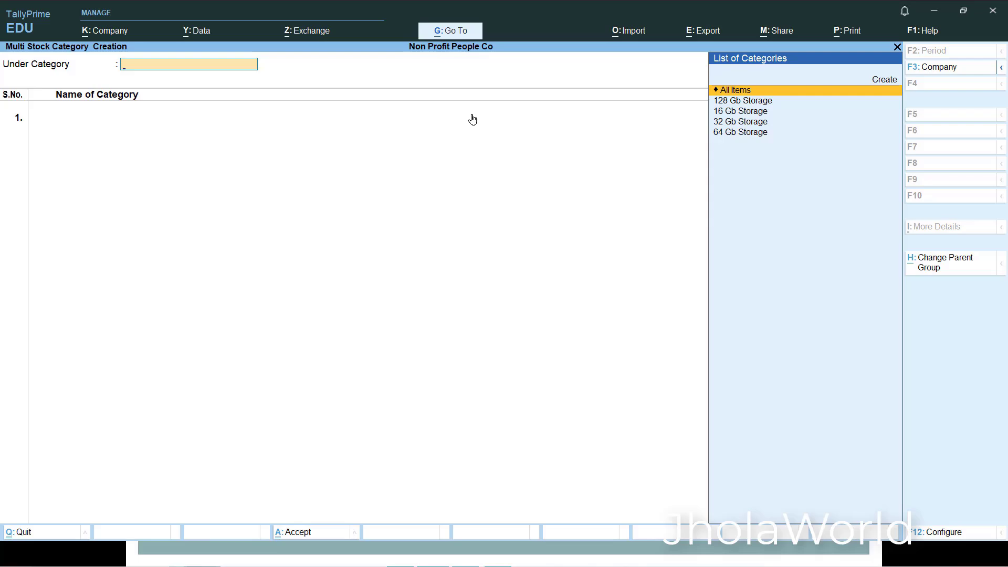
pyautogui.press('Return')
pyautogui.hotkey('alt', 'Tab')
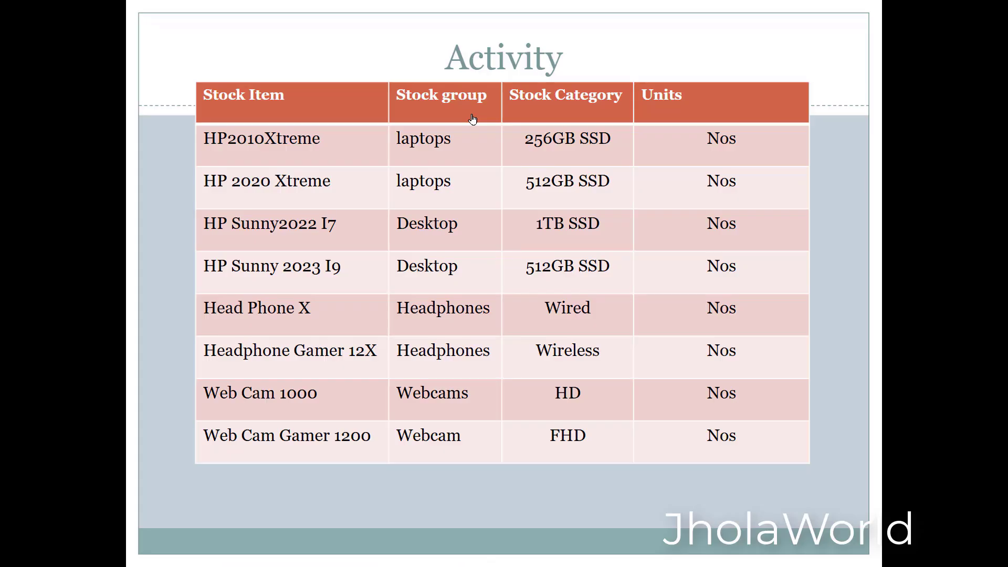
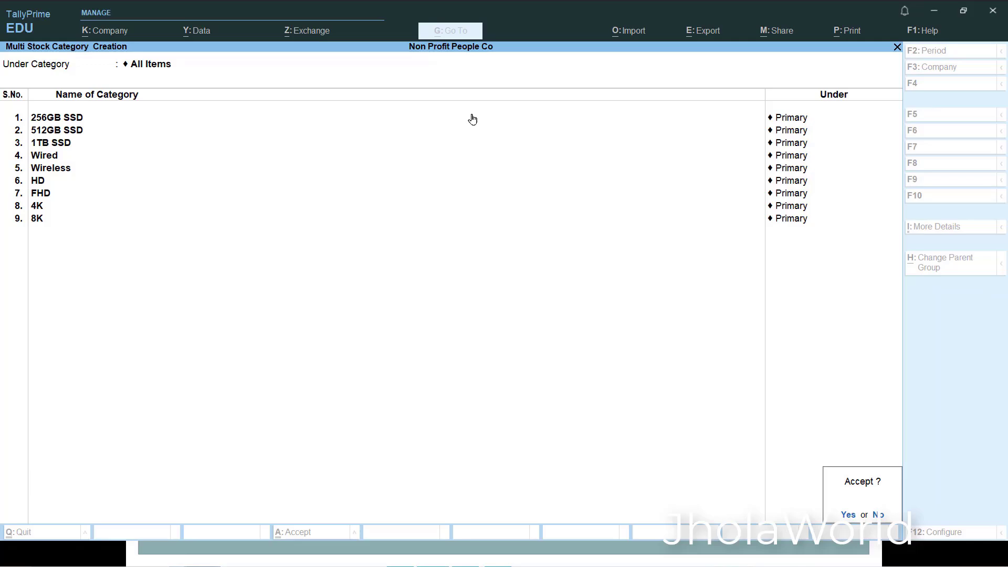
# - Save all the stock categories entered in the bulk creation form
pyautogui.press('Return')
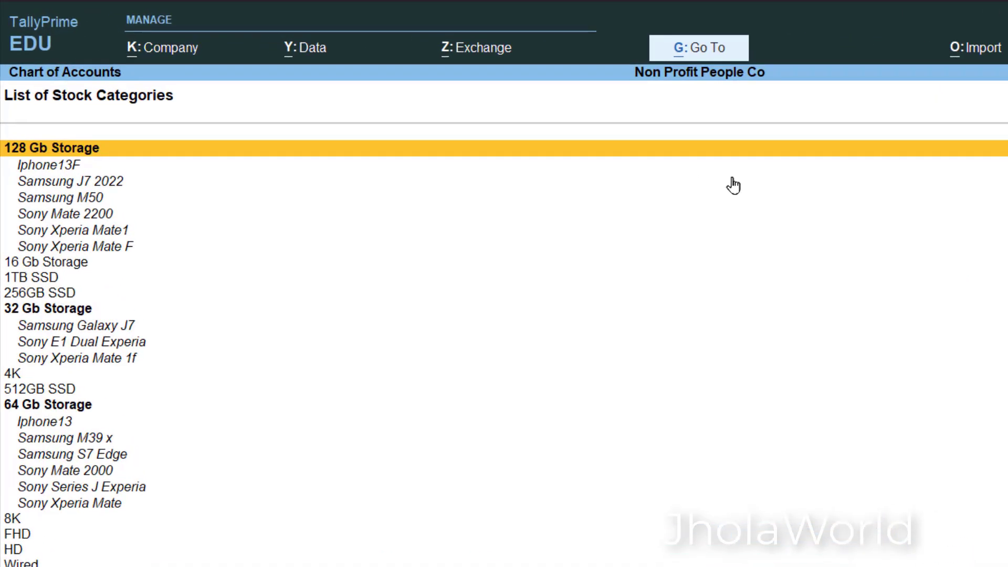
# - Go through the list of stock categories and compare it with the activity table in the presentation
pyautogui.press('Down')
pyautogui.press('Down')
pyautogui.press('Down')
pyautogui.press('Down')
pyautogui.press('Down')
pyautogui.press('Down')
pyautogui.press('Down')
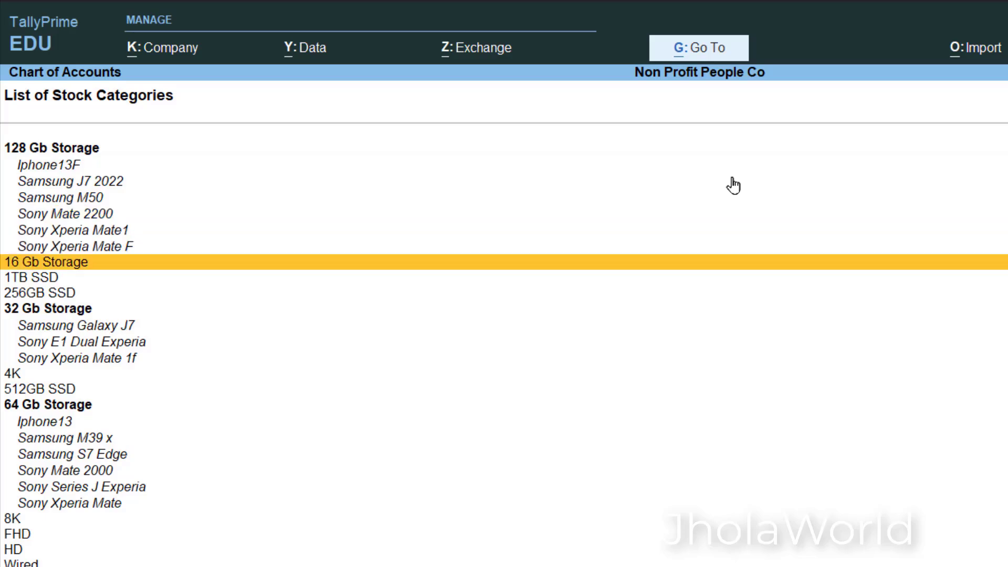
pyautogui.press('Down')
pyautogui.press('Down')
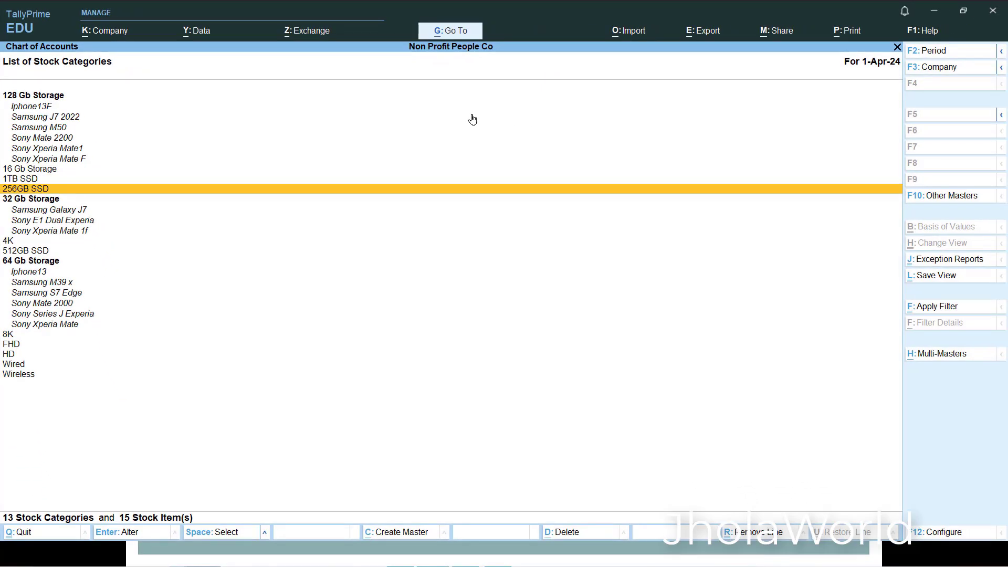
pyautogui.press('Down')
pyautogui.press('Down')
pyautogui.press('Down')
pyautogui.press('Down')
pyautogui.press('Down')
pyautogui.press('Down')
pyautogui.press('Down')
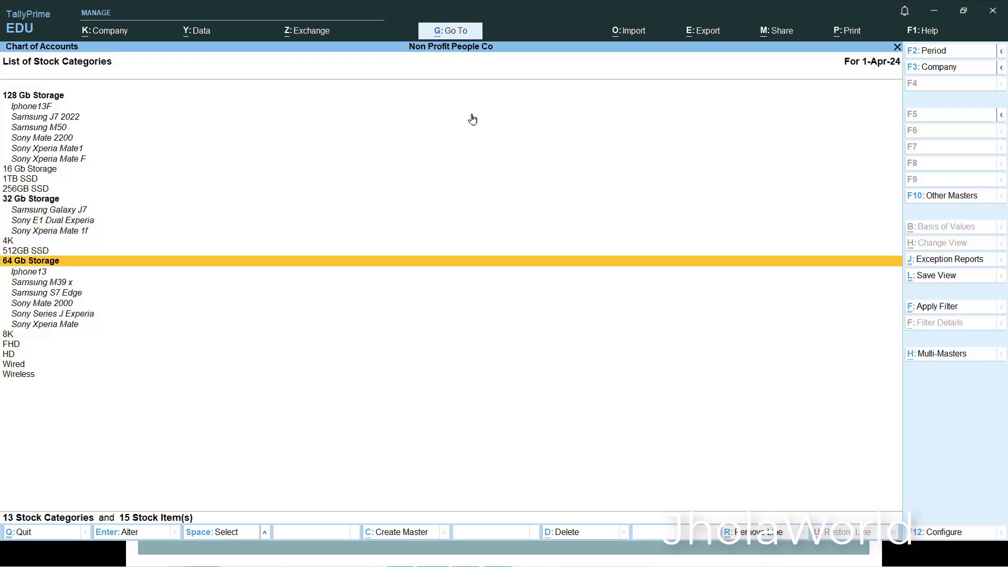
pyautogui.press('Down')
pyautogui.press('Down')
pyautogui.press('Down')
pyautogui.press('Down')
pyautogui.press('Down')
pyautogui.press('Down')
pyautogui.press('Down')
pyautogui.press('Down')
pyautogui.press('Down')
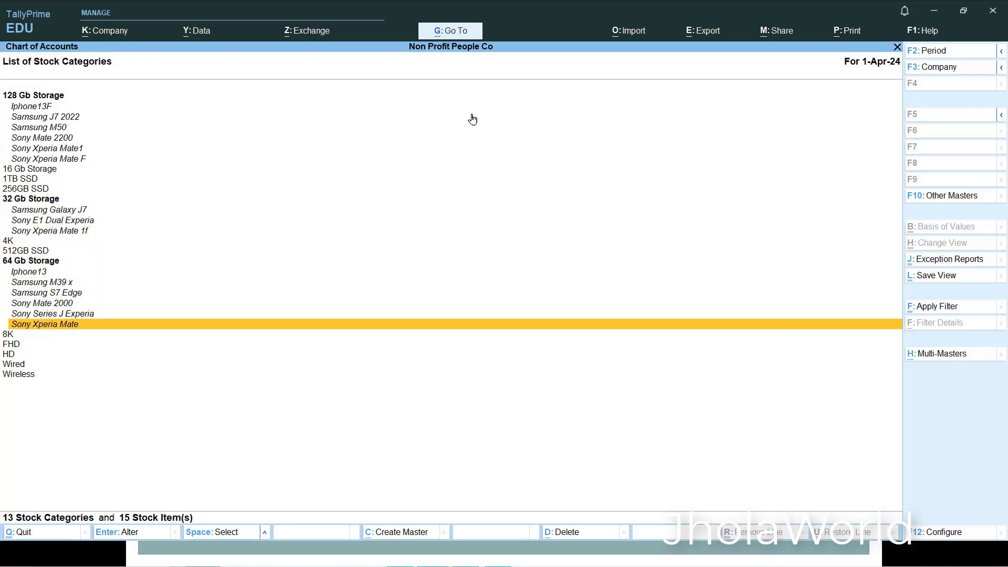
pyautogui.press('Down')
pyautogui.press('Down')
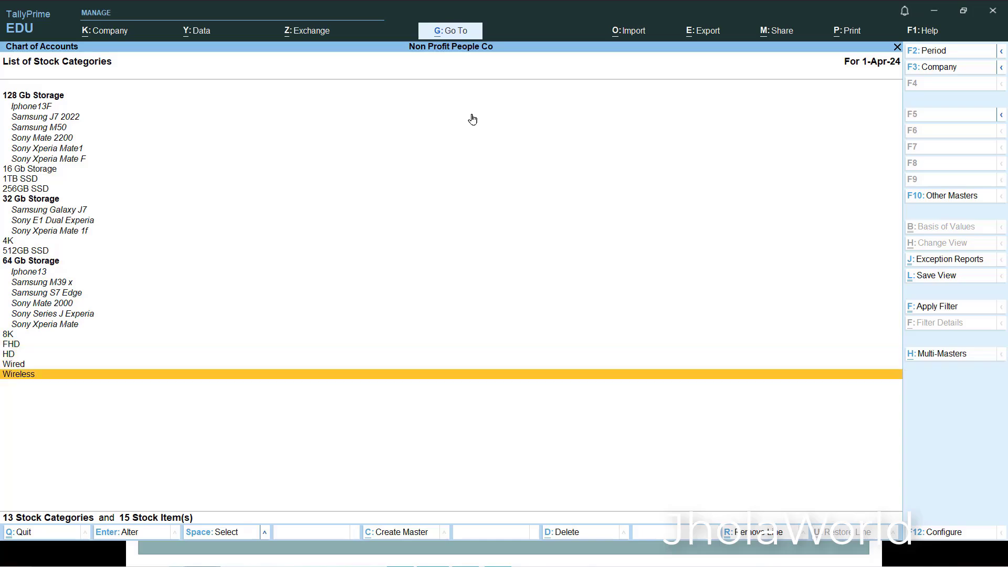
pyautogui.hotkey('alt', 'Tab')
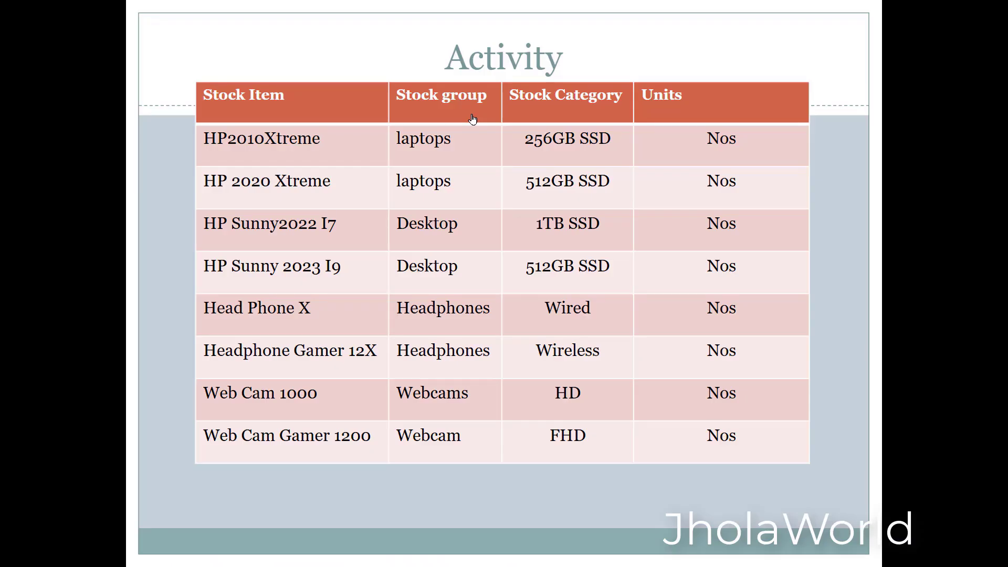
pyautogui.hotkey('alt', 'Tab')
# - Leave the stock category list, open the list of stock items from the chart of accounts, and display it by stock group
pyautogui.press('Escape')
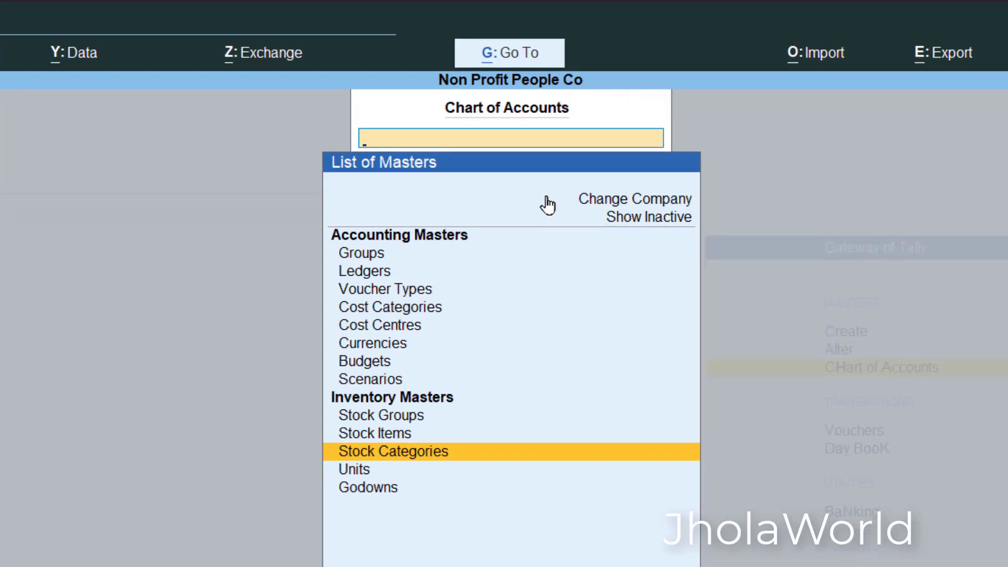
pyautogui.press('Up')
pyautogui.press('Return')
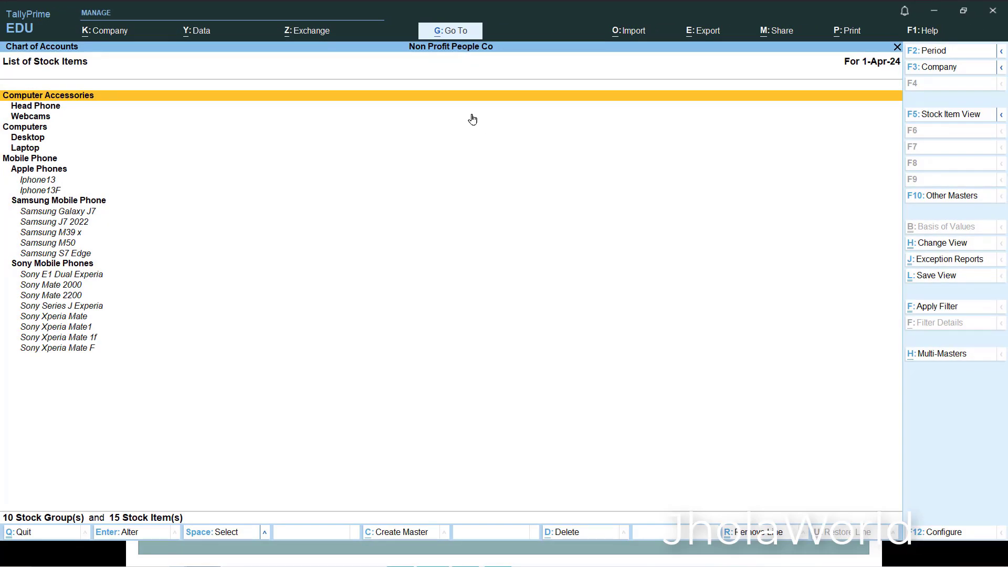
pyautogui.press('F5')
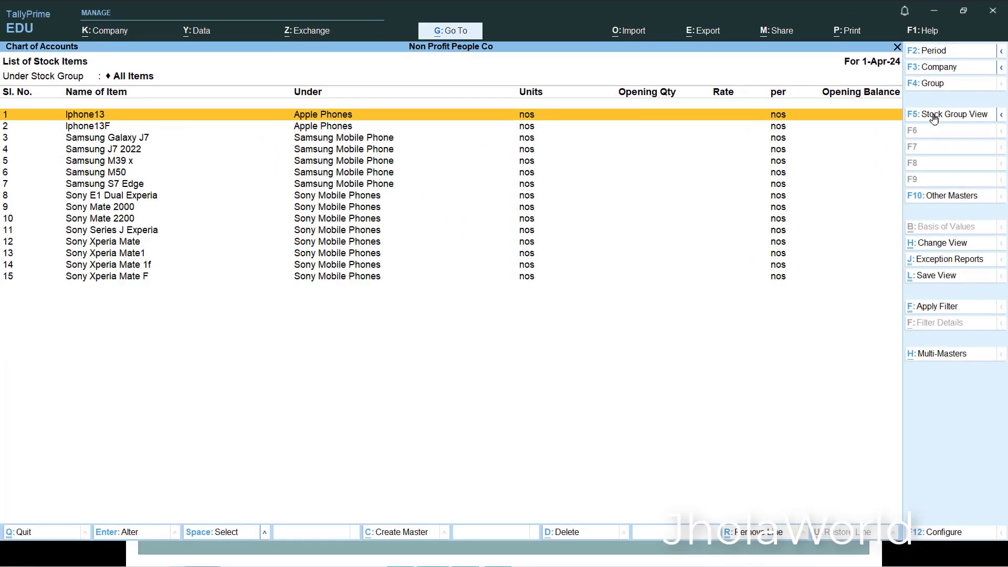
pyautogui.click(935, 117)
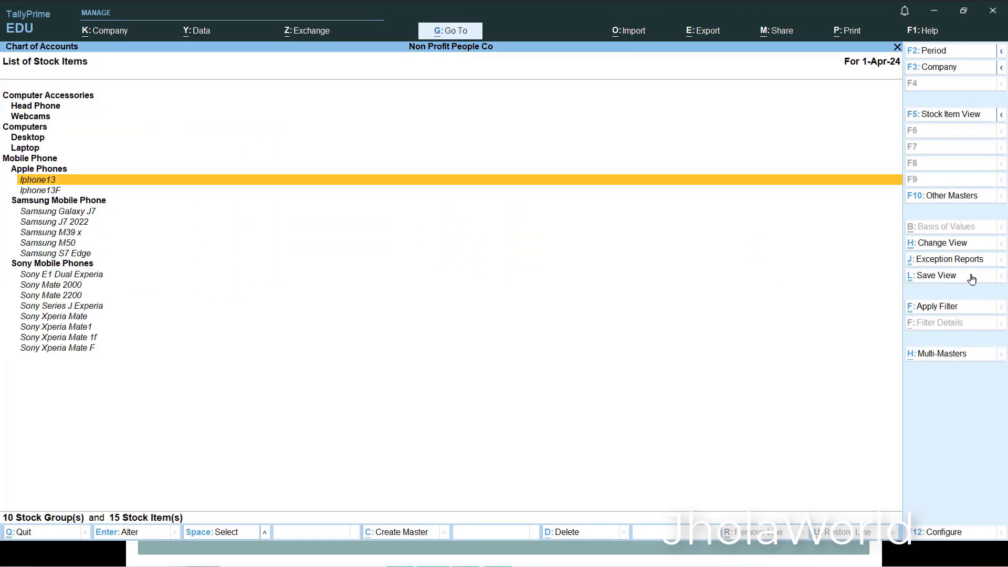
# - Open the bulk creation form for stock items under All Items, skipping the opening quantity, rate and amount columns and showing stock category details
pyautogui.click(952, 357)
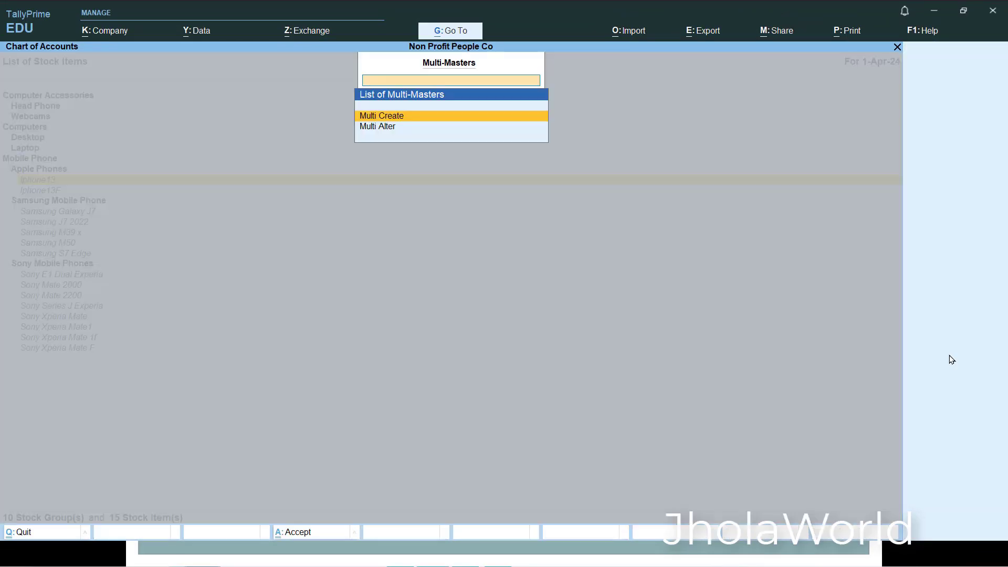
pyautogui.click(460, 118)
pyautogui.click(959, 533)
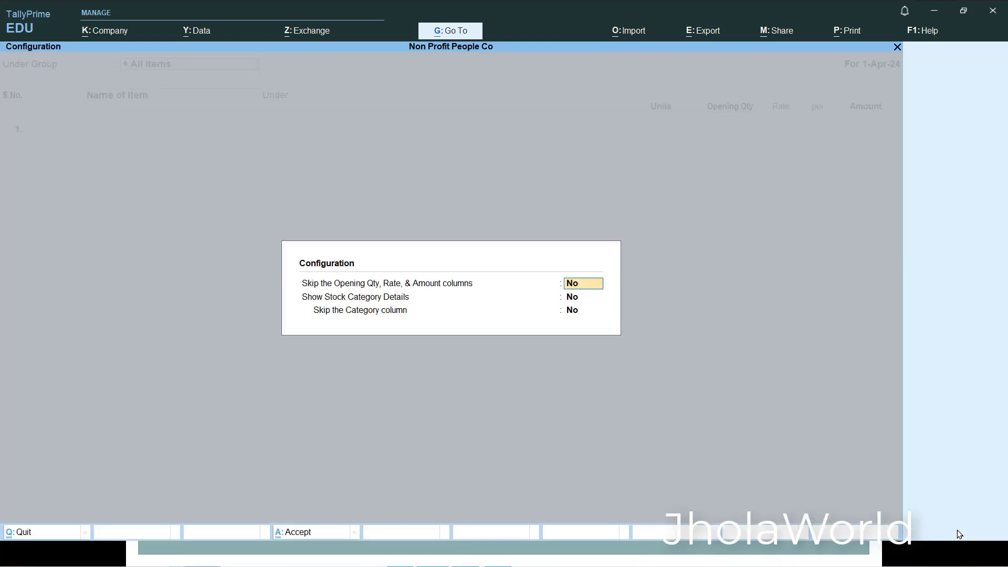
pyautogui.write('y')
pyautogui.click(592, 297)
pyautogui.write('y')
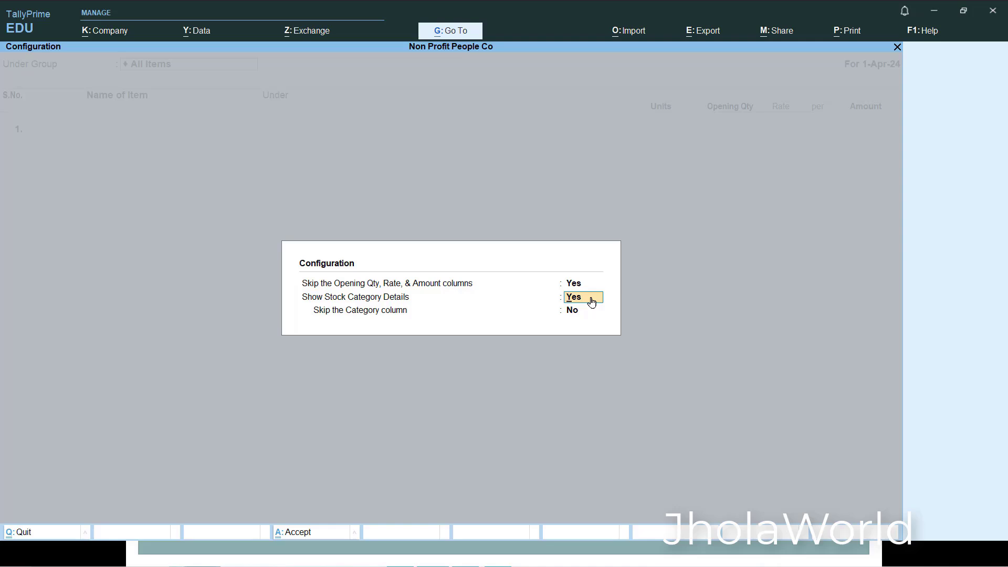
pyautogui.hotkey('ctrl', 'a')
pyautogui.press('Return')
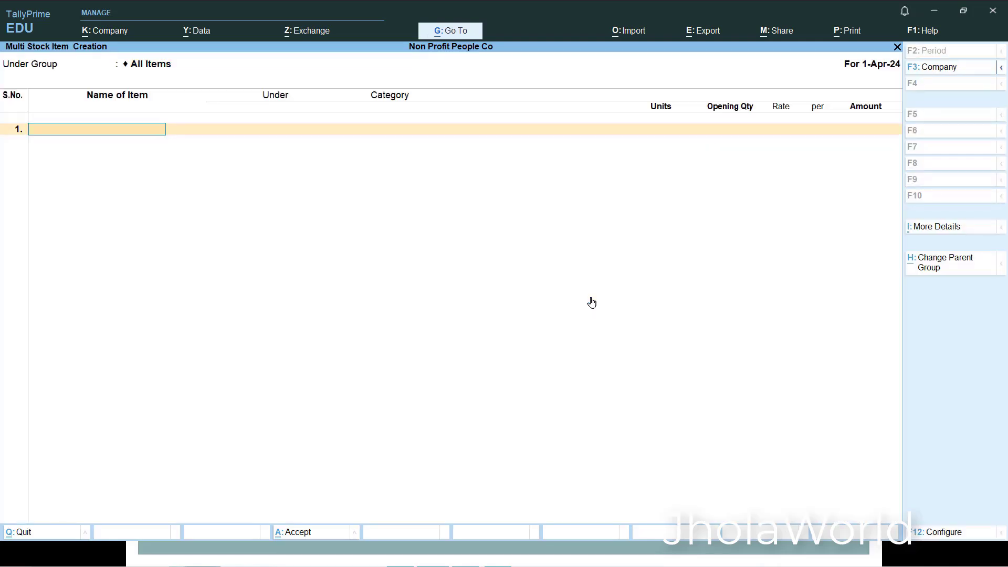
# - Check the activity table in the presentation, return to TallyPrime, and name the first stock item HP 2010 Xtreme Laptops
pyautogui.hotkey('alt', 'Tab')
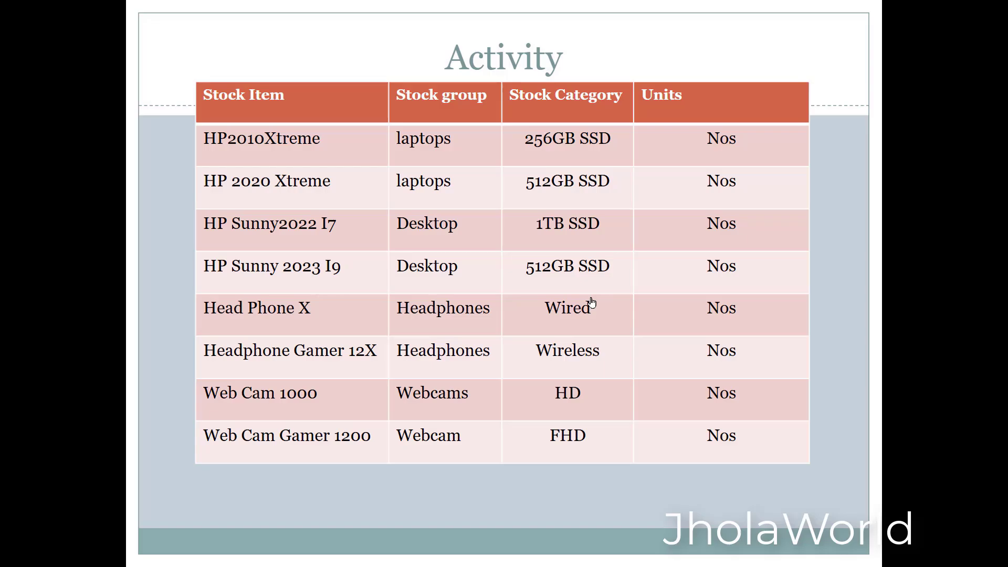
pyautogui.hotkey('alt', 'Tab')
pyautogui.write('HP')
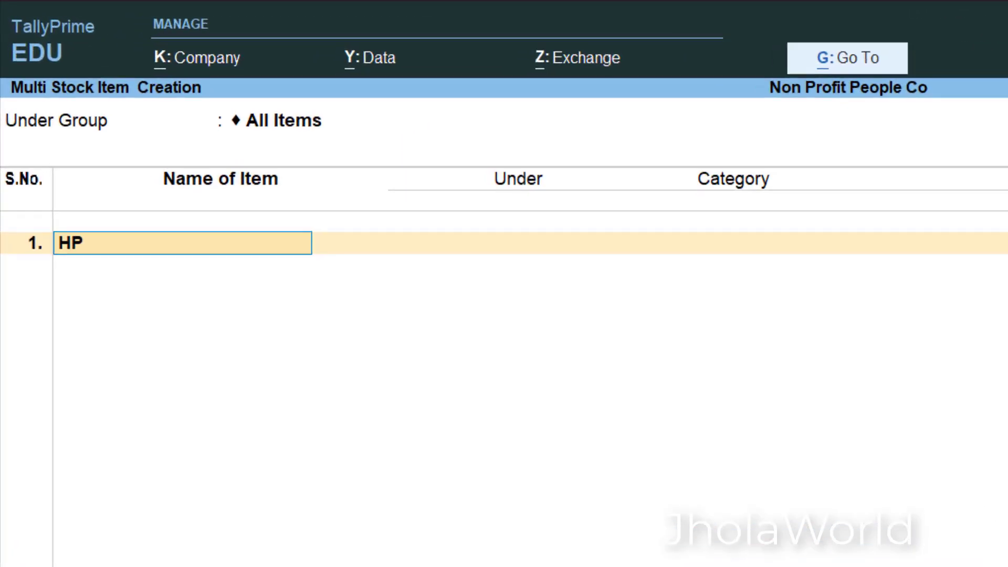
pyautogui.write(' 2010 Xtreme')
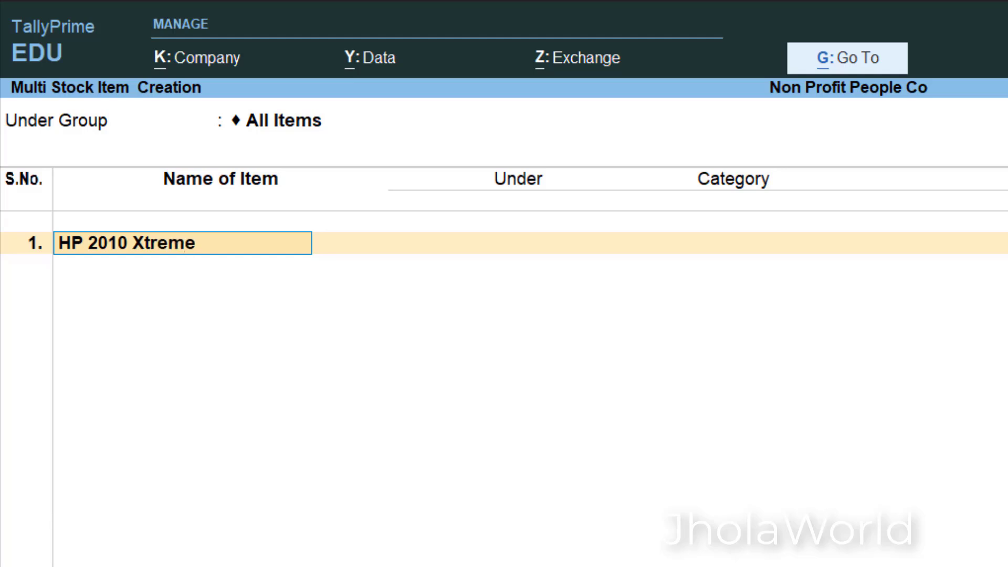
pyautogui.press('BackSpace')
pyautogui.hotkey('alt', 'Tab')
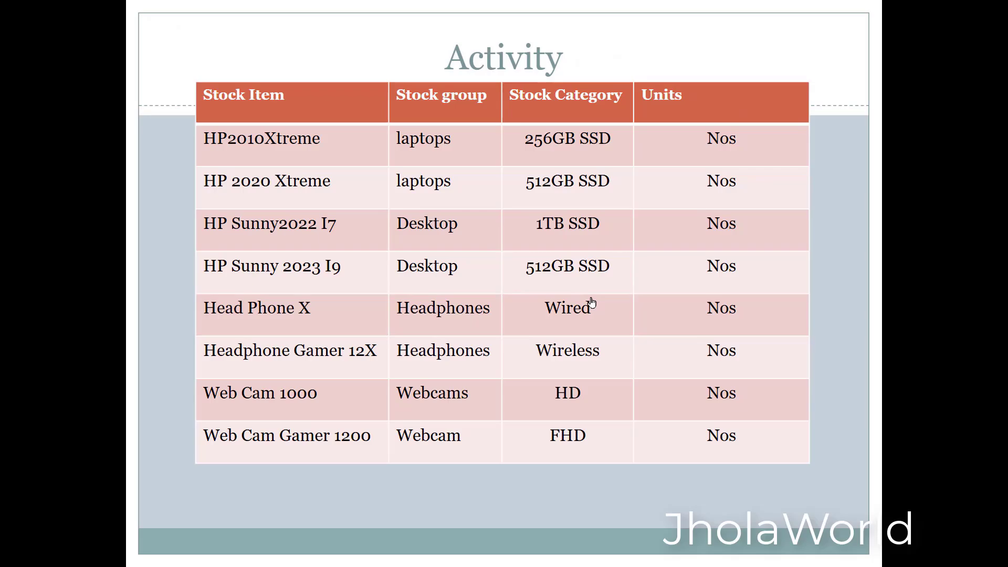
pyautogui.hotkey('alt', 'Tab')
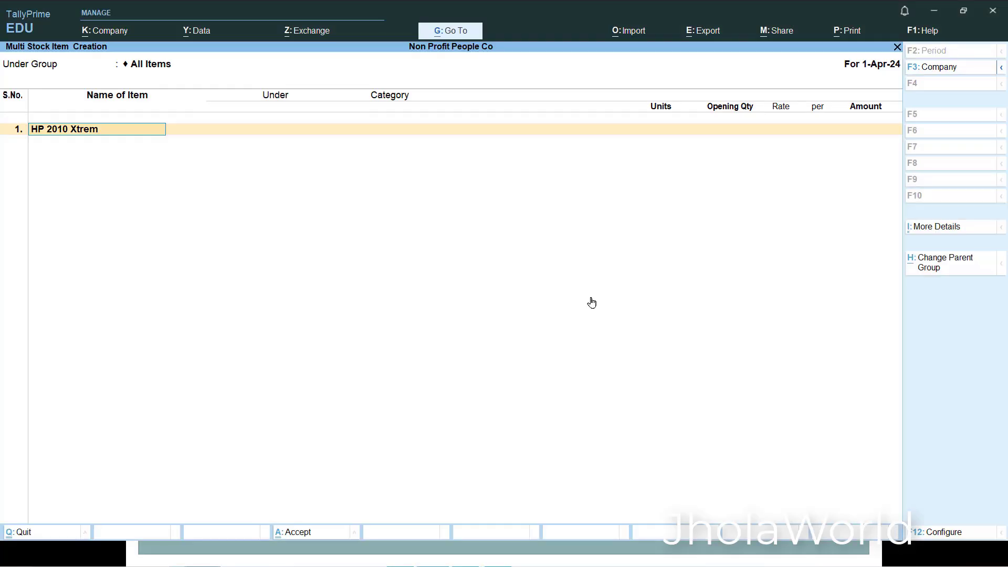
pyautogui.write('e Laptops')
pyautogui.press('Return')
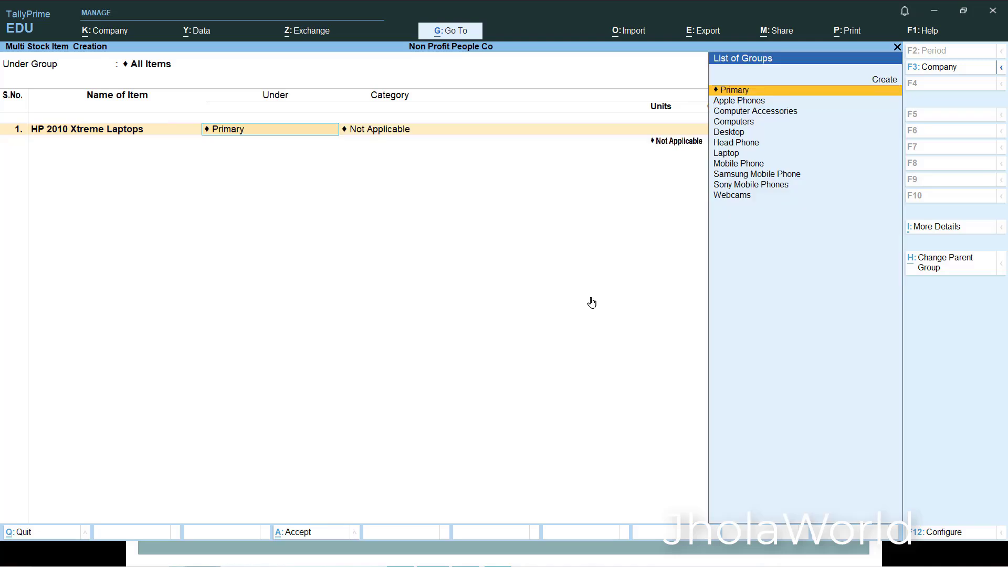
# - Place the HP 2010 Xtreme Laptops item under the Laptop stock group
pyautogui.press('Down')
pyautogui.press('Down')
pyautogui.press('Down')
pyautogui.press('Down')
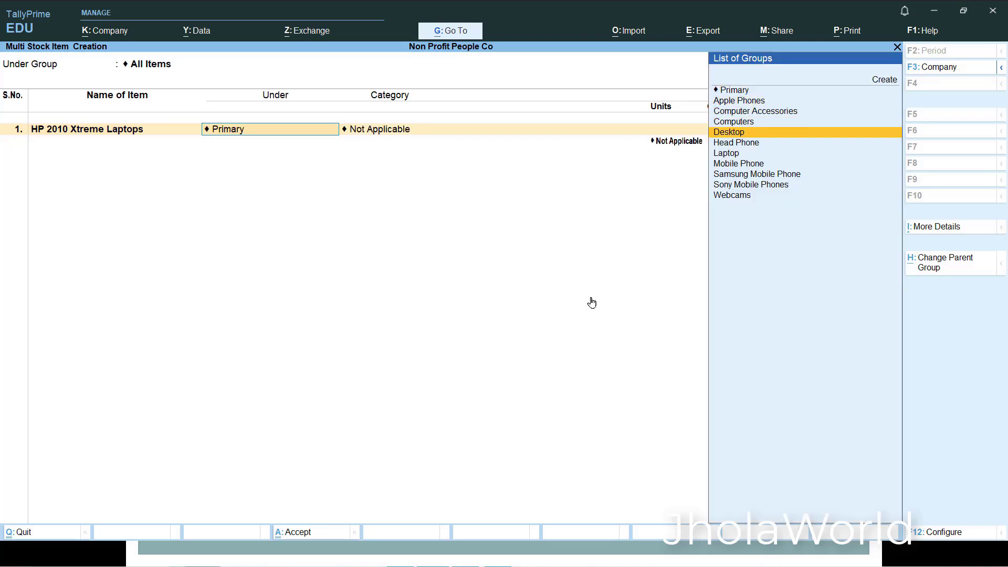
pyautogui.press('Down')
pyautogui.press('Down')
pyautogui.press('Return')
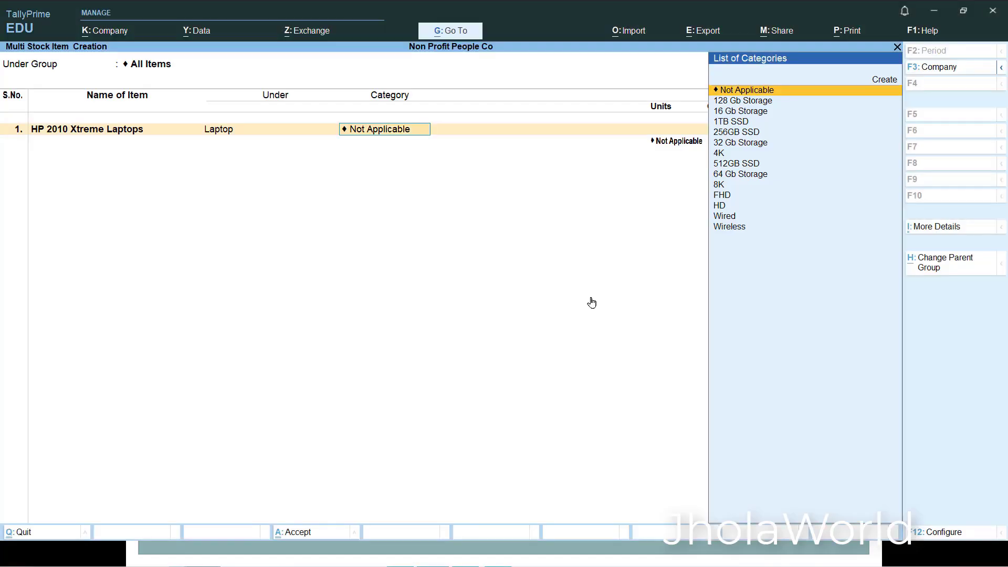
# - Assign the 256GB SSD category and the nos unit to the HP 2010 Xtreme Laptops item
pyautogui.press('Down')
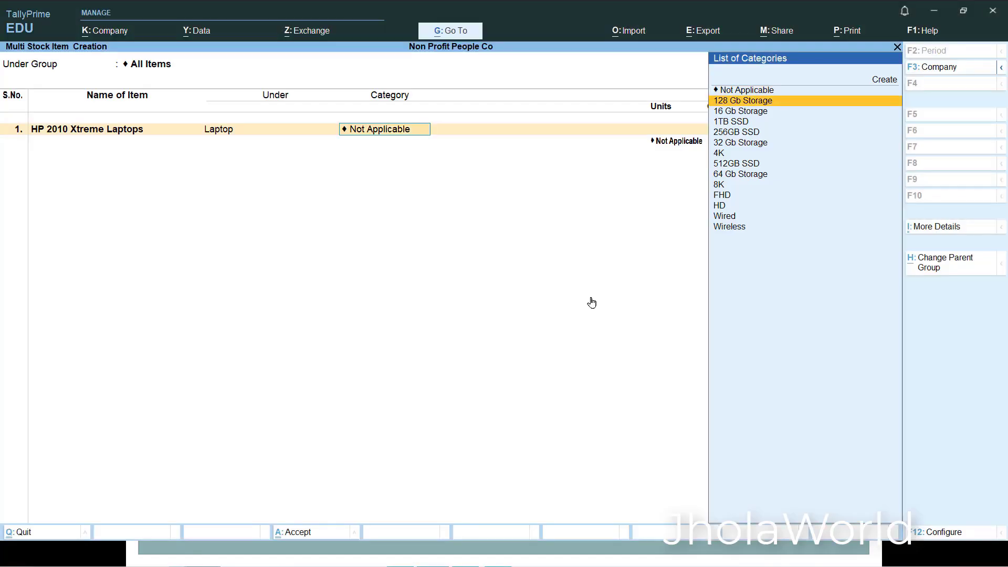
pyautogui.press('Down')
pyautogui.press('Down')
pyautogui.press('Down')
pyautogui.press('Return')
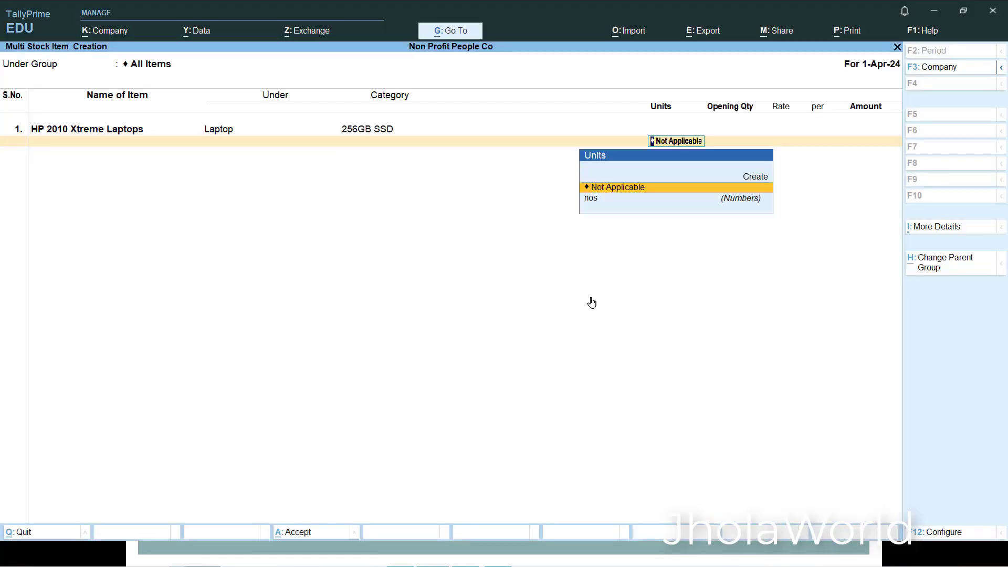
pyautogui.press('Down')
pyautogui.press('Return')
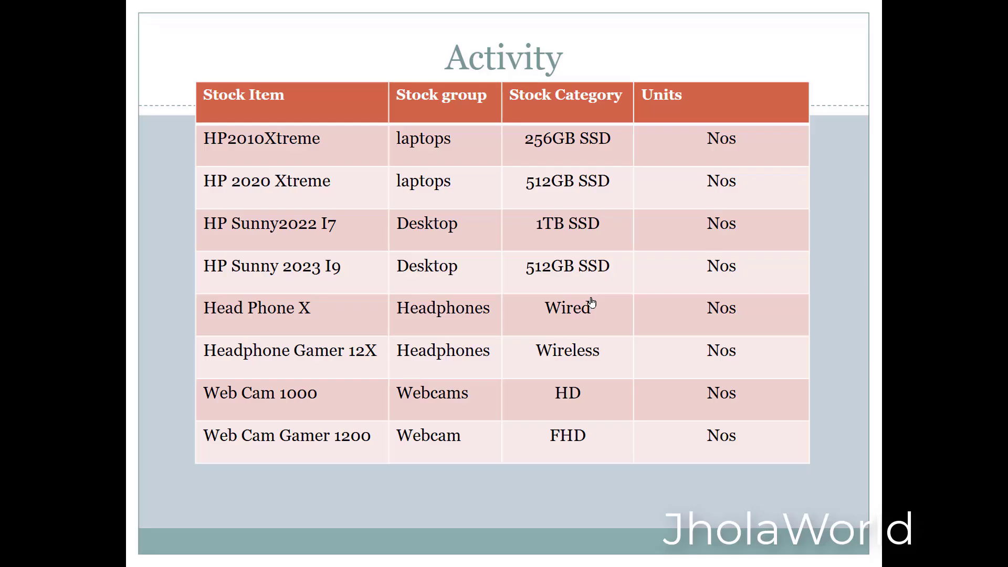
# - Return to TallyPrime from the presentation and add a second stock item named HP 202 Xtreme under the Laptop group
pyautogui.hotkey('alt', 'Tab')
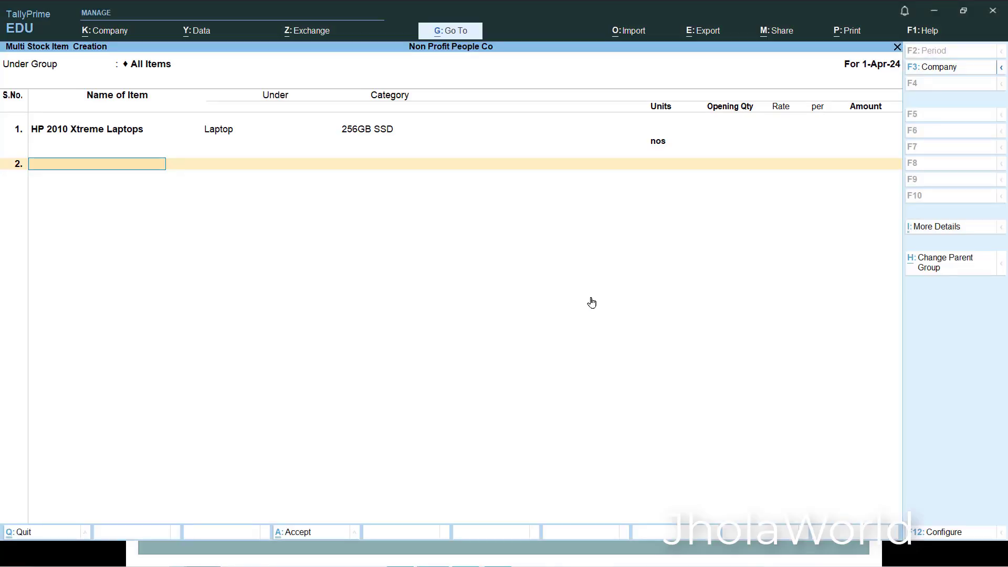
pyautogui.write('HP 202')
pyautogui.write(' Xt')
pyautogui.write('r')
pyautogui.press('BackSpace')
pyautogui.write('treme')
pyautogui.press('Return')
pyautogui.write('Lap')
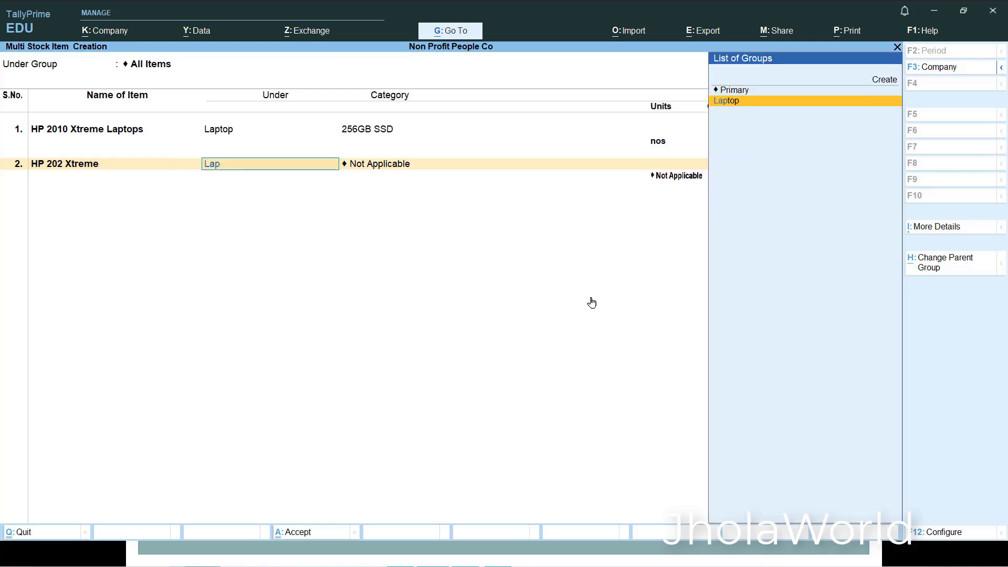
pyautogui.press('Return')
# - Check the activity table in the presentation, return to TallyPrime, and give HP 202 Xtreme the 512GB SSD category and nos unit
pyautogui.hotkey('alt', 'Tab')
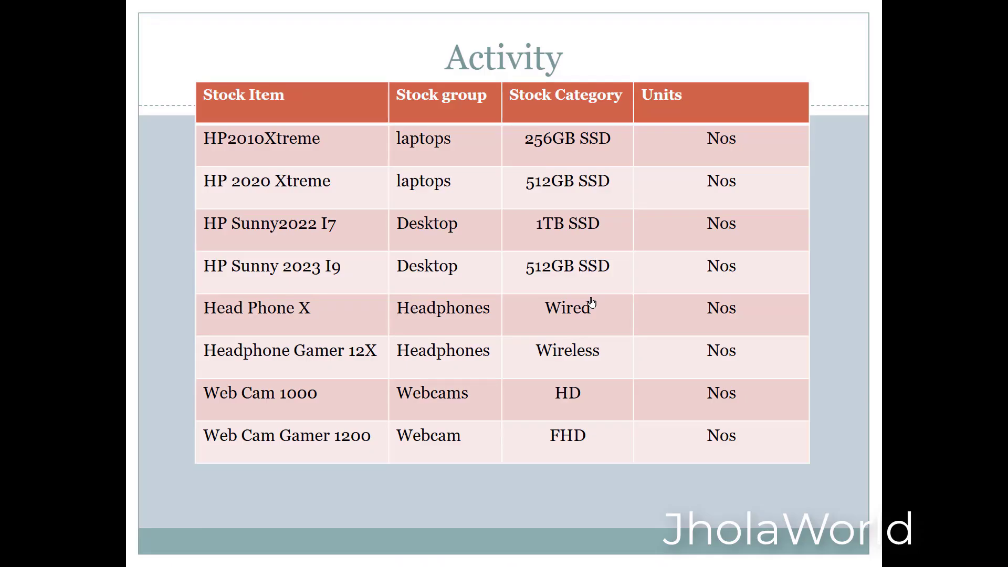
pyautogui.hotkey('alt', 'Tab')
pyautogui.write('51')
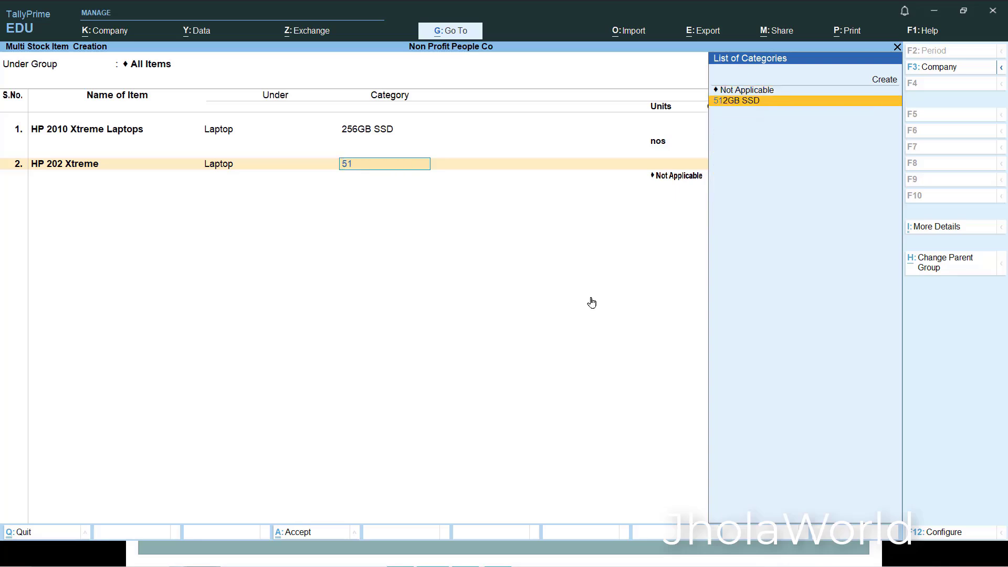
pyautogui.press('Return')
pyautogui.press('Down')
pyautogui.press('Return')
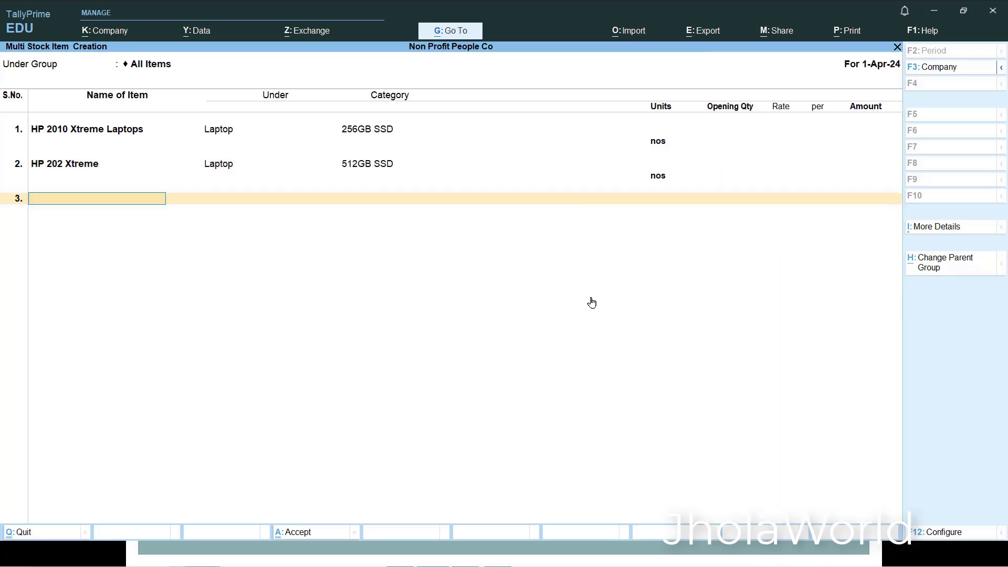
# - Check the presentation's activity table, add a third TallyPrime stock item named HP Sunny 2022 under Laptop, and switch back to the table
pyautogui.hotkey('alt', 'Tab')
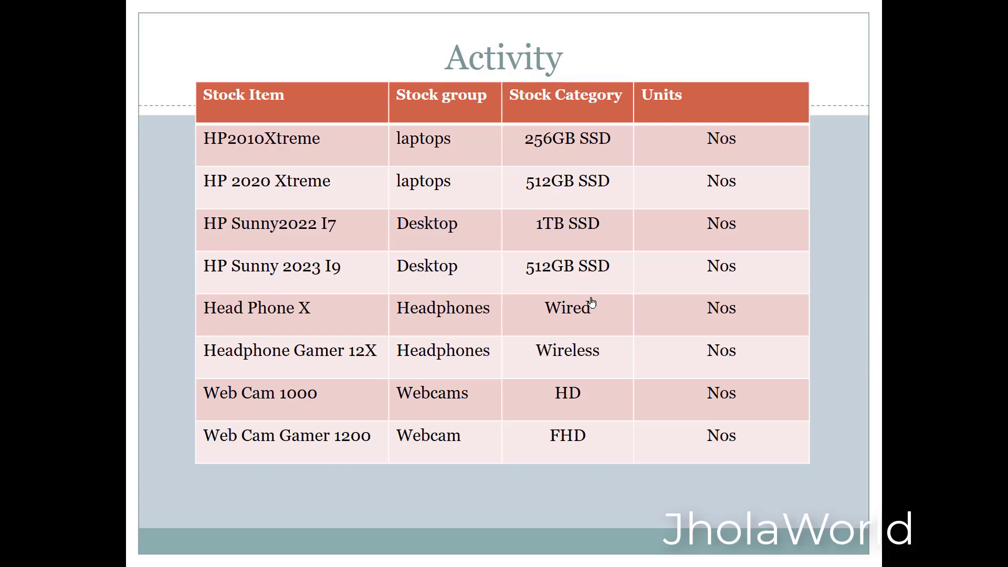
pyautogui.hotkey('alt', 'Tab')
pyautogui.write('HP Sunny')
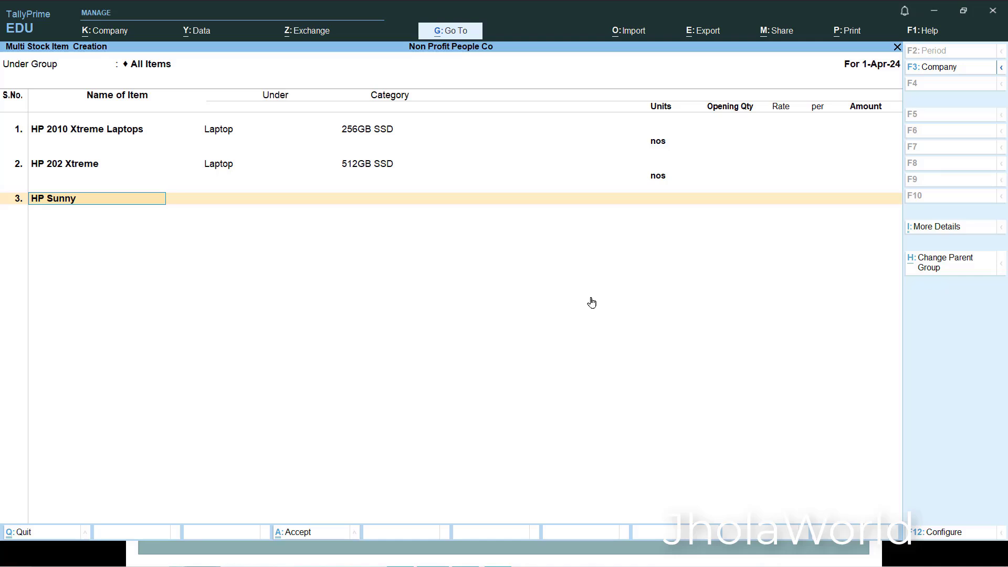
pyautogui.write(' 29')
pyautogui.press('BackSpace')
pyautogui.write('022')
pyautogui.press('Return')
pyautogui.write('Laptop')
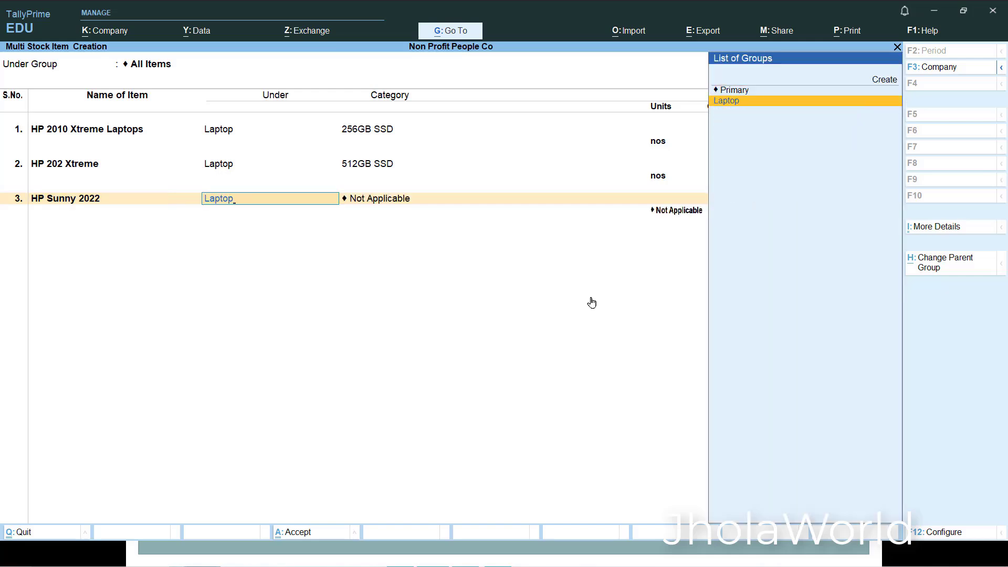
pyautogui.press('Return')
pyautogui.hotkey('alt', 'Tab')
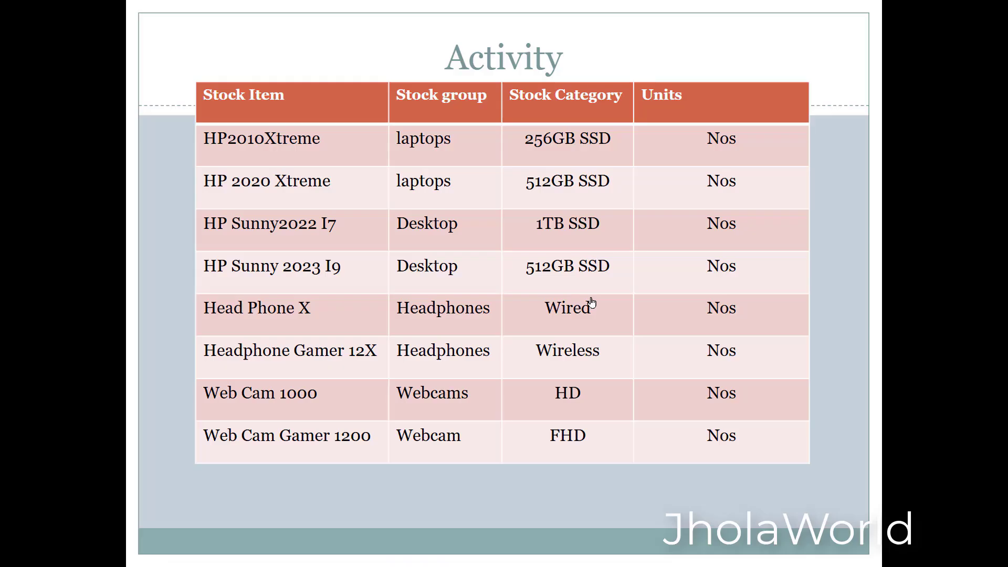
# - Return to TallyPrime from the presentation and change the group of HP Sunny 2022 to Desktop
pyautogui.hotkey('alt', 'Tab')
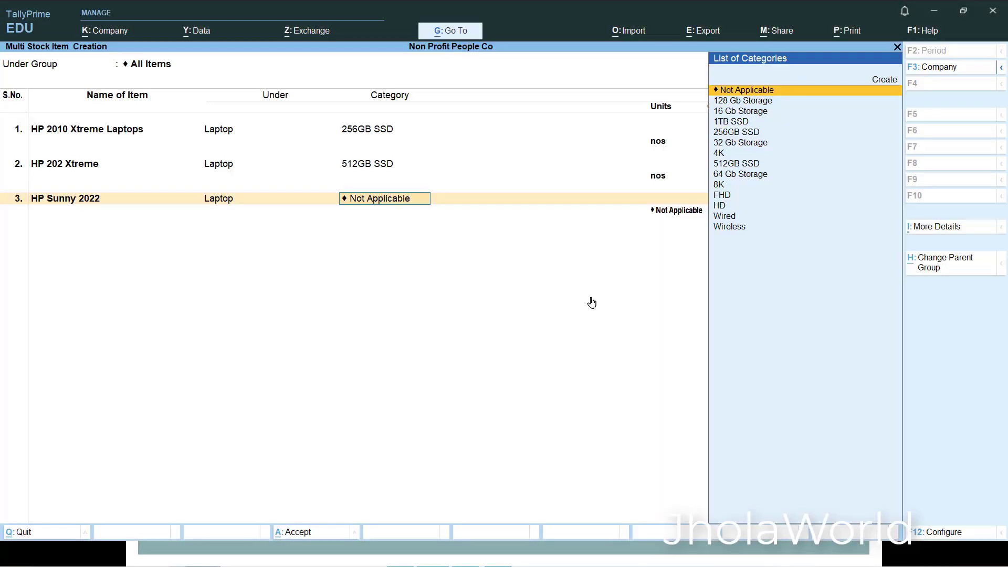
pyautogui.press('BackSpace')
pyautogui.press('Up')
pyautogui.press('Up')
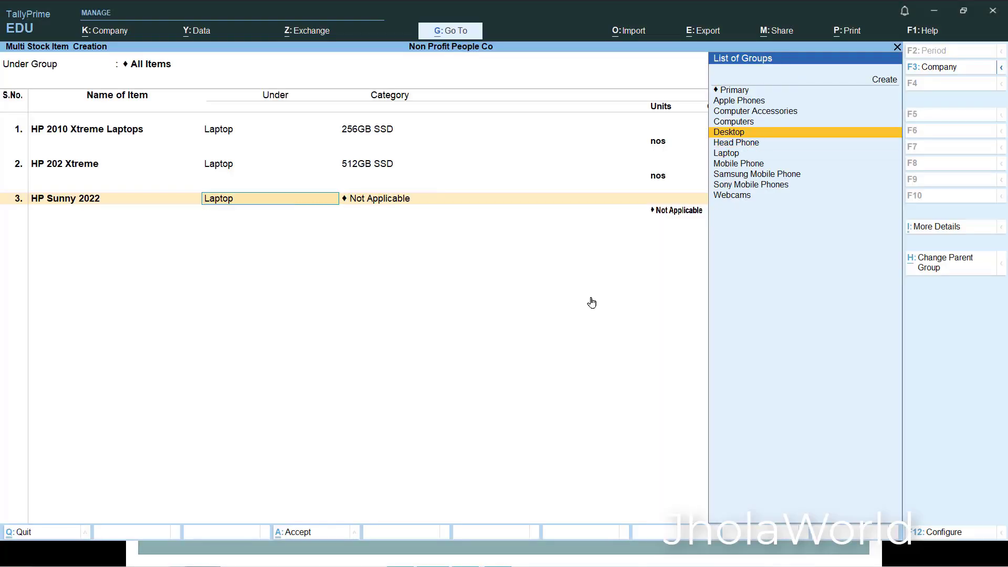
pyautogui.press('Return')
# - Check the presentation's activity table, return to TallyPrime, and give HP Sunny 2022 the 1TB SSD category and nos unit
pyautogui.hotkey('alt', 'Tab')
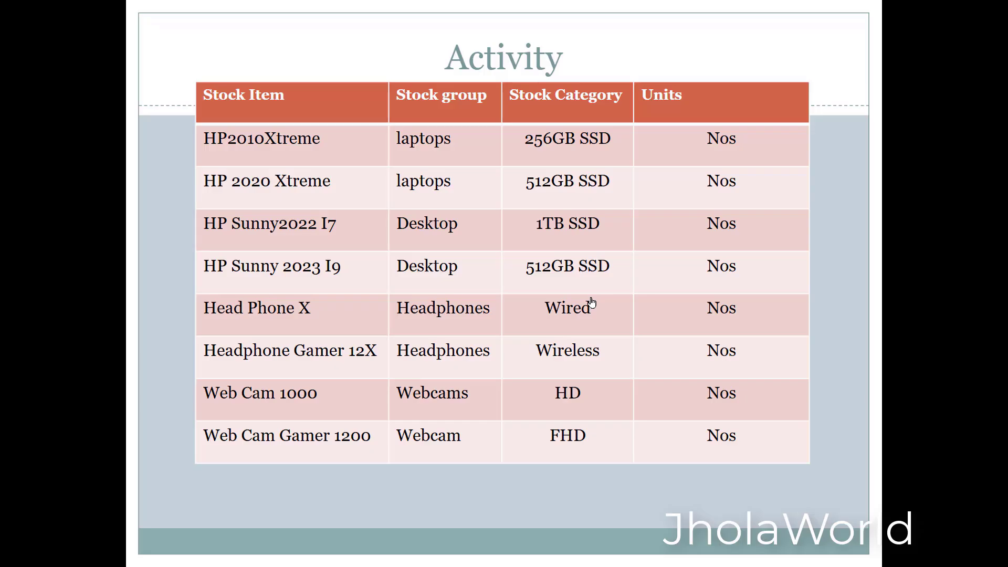
pyautogui.hotkey('alt', 'Tab')
pyautogui.write('1')
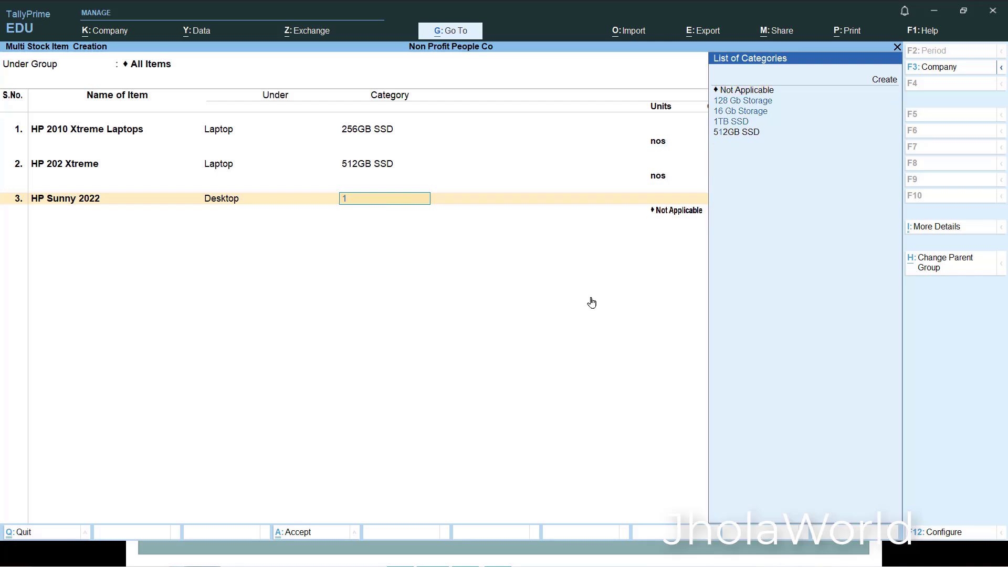
pyautogui.press('Down')
pyautogui.press('Down')
pyautogui.press('Return')
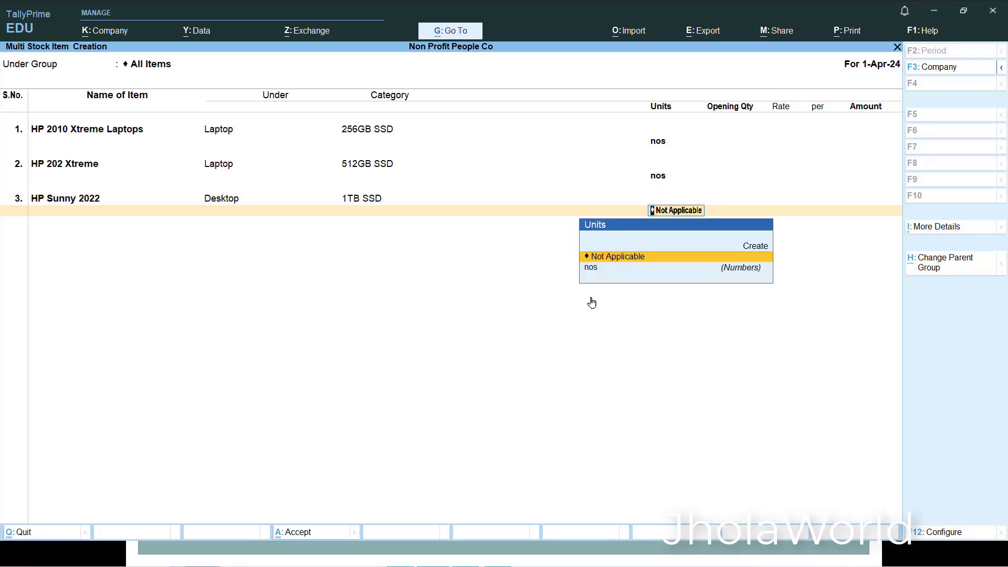
pyautogui.press('Return')
# - Check the presentation's activity table, return to TallyPrime, and add a fourth stock item named HP 2023 Sunny I9 under the Desktop group
pyautogui.hotkey('alt', 'Tab')
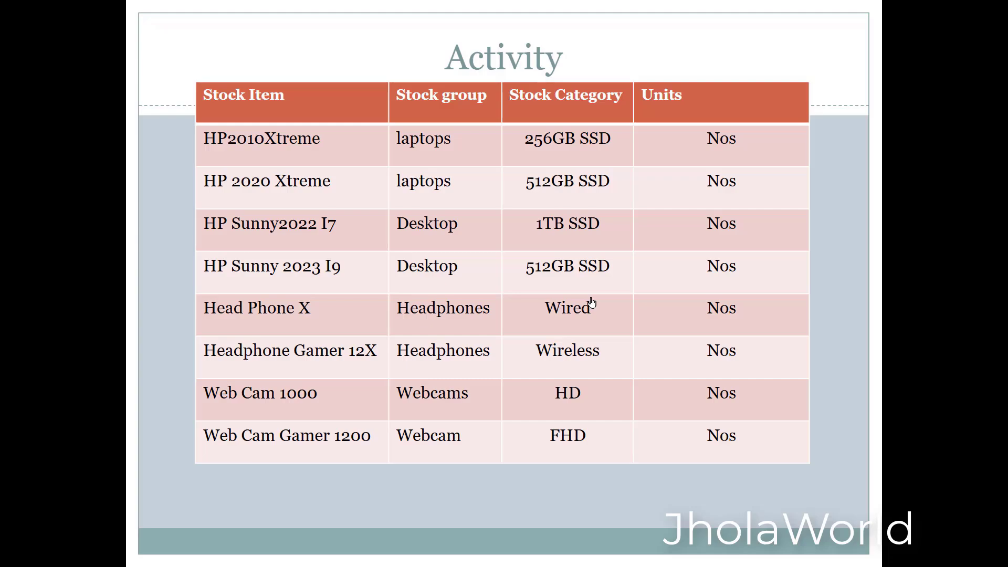
pyautogui.hotkey('alt', 'Tab')
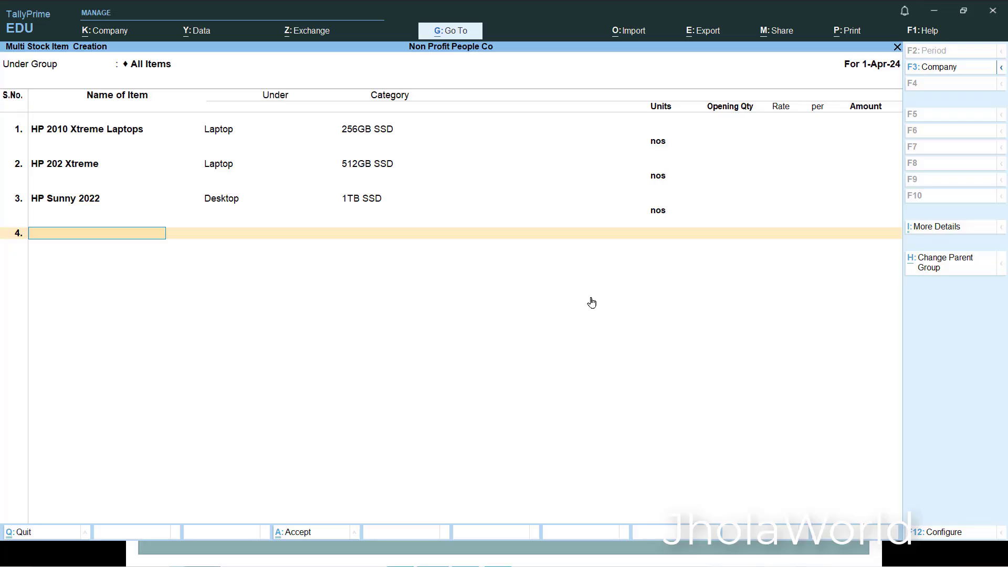
pyautogui.write('HP 2023 Sunny I9')
pyautogui.press('Return')
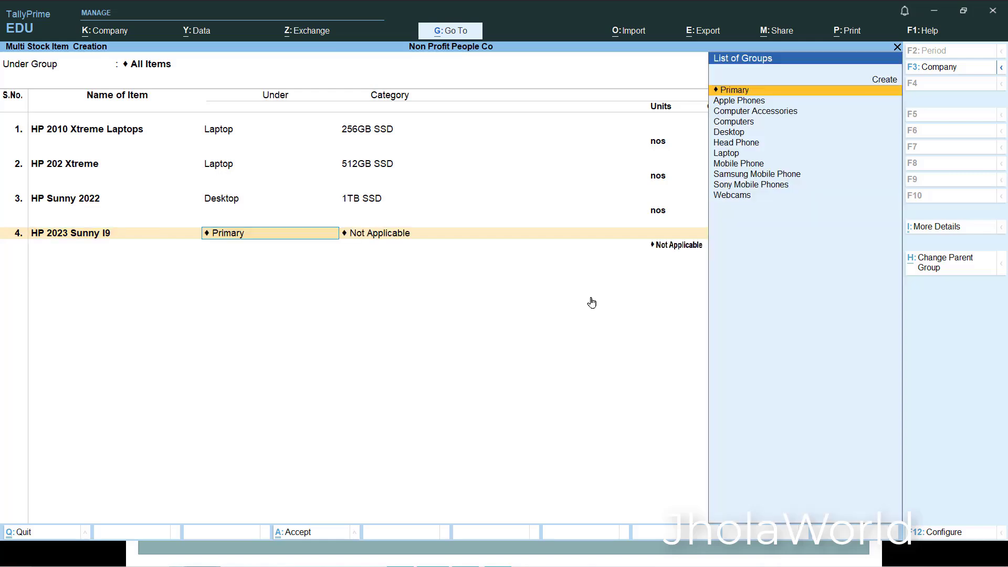
pyautogui.write('De')
pyautogui.press('Return')
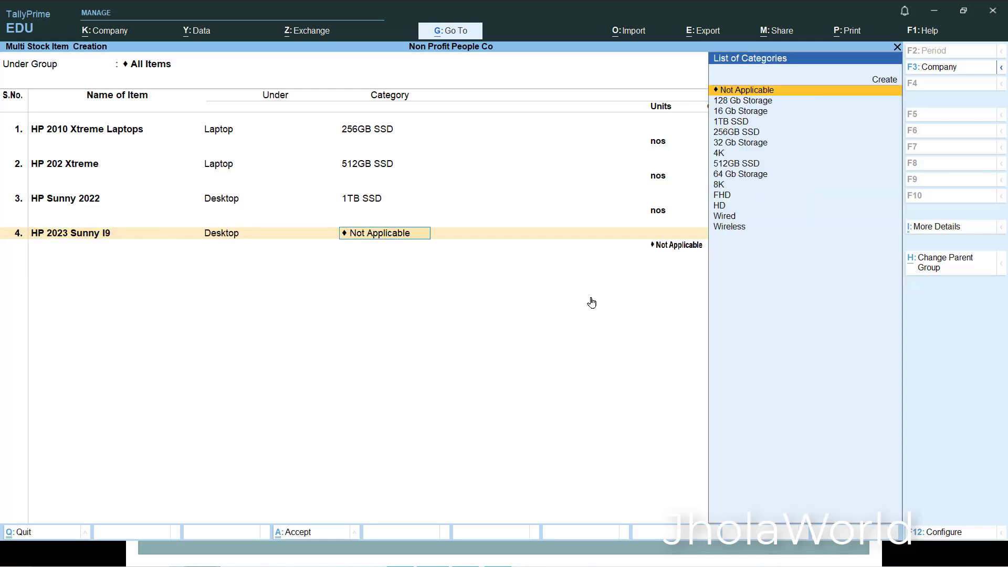
# - Check the presentation's activity table, return to TallyPrime, and give HP 2023 Sunny I9 the 512GB SSD category and nos unit
pyautogui.hotkey('alt', 'Tab')
pyautogui.hotkey('alt', 'Tab')
pyautogui.write('512')
pyautogui.press('Return')
pyautogui.press('Down')
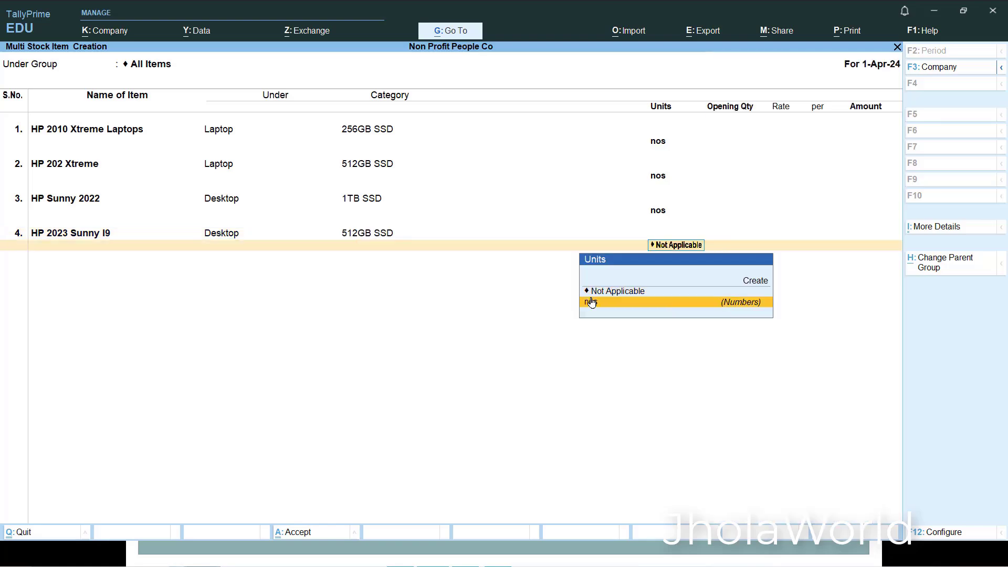
pyautogui.press('Return')
# - Check the presentation's activity table, return to TallyPrime, and add a fifth stock item named Head Phone X under the Head Phone group
pyautogui.hotkey('alt', 'Tab')
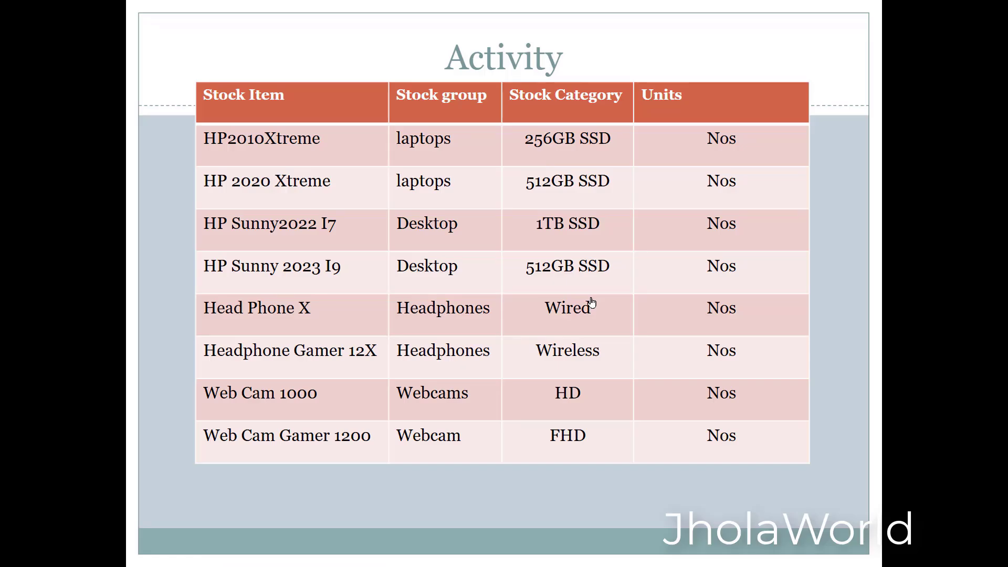
pyautogui.hotkey('alt', 'Tab')
pyautogui.write('Head')
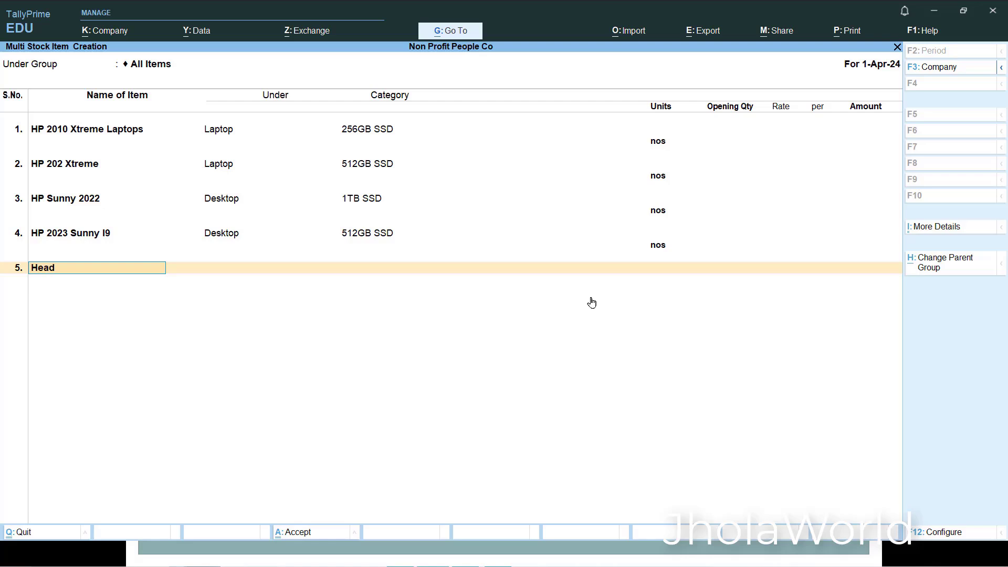
pyautogui.write(' Phone X')
pyautogui.press('Return')
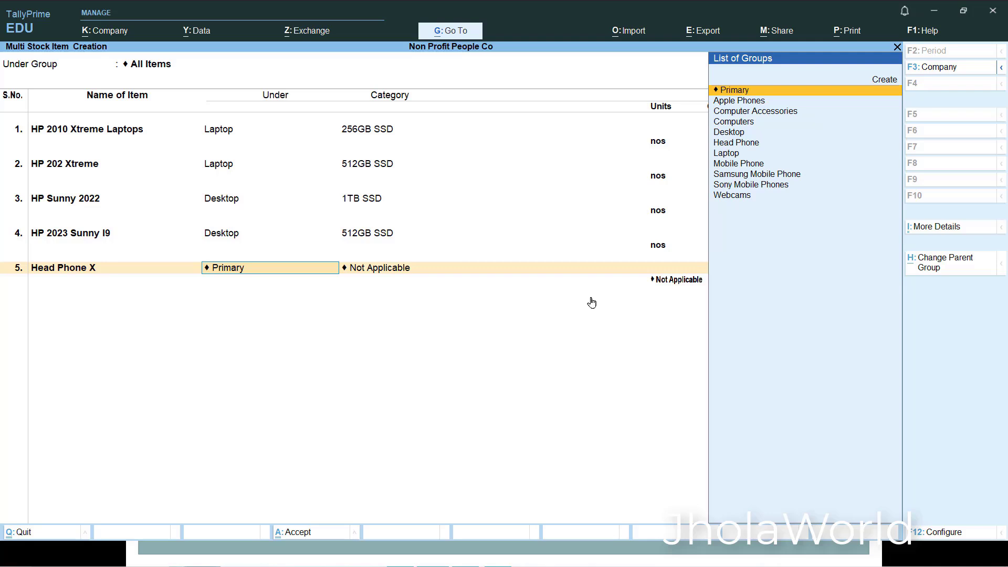
pyautogui.write('He')
pyautogui.press('Return')
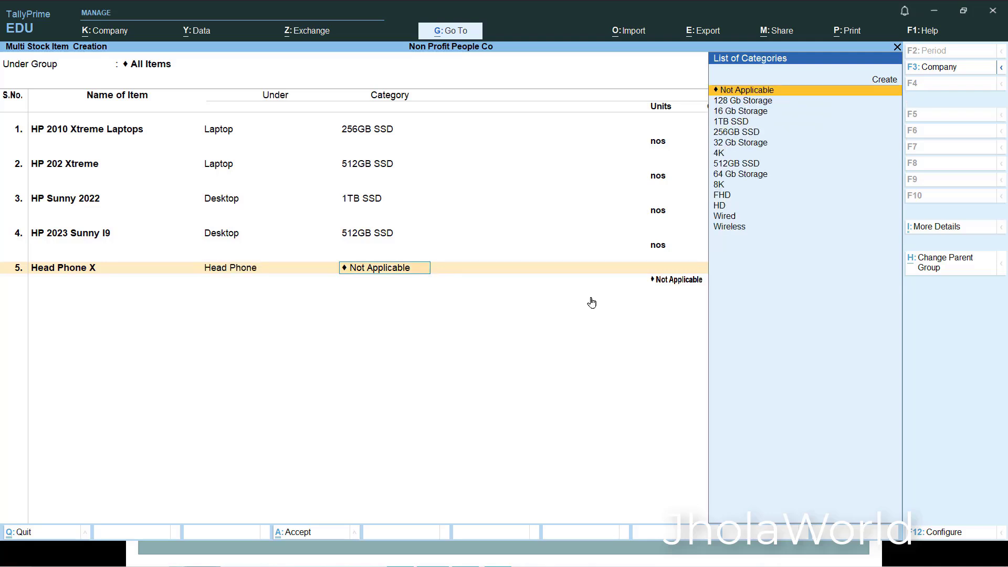
# - Check the presentation's activity table, return to TallyPrime, and give Head Phone X the Wired category and nos unit
pyautogui.hotkey('alt', 'Tab')
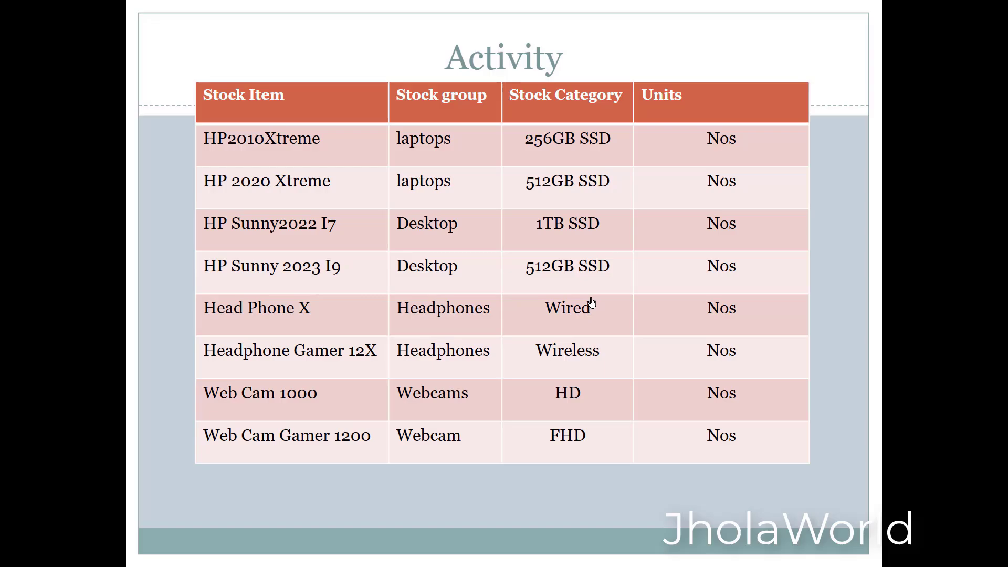
pyautogui.hotkey('alt', 'Tab')
pyautogui.write('Wire')
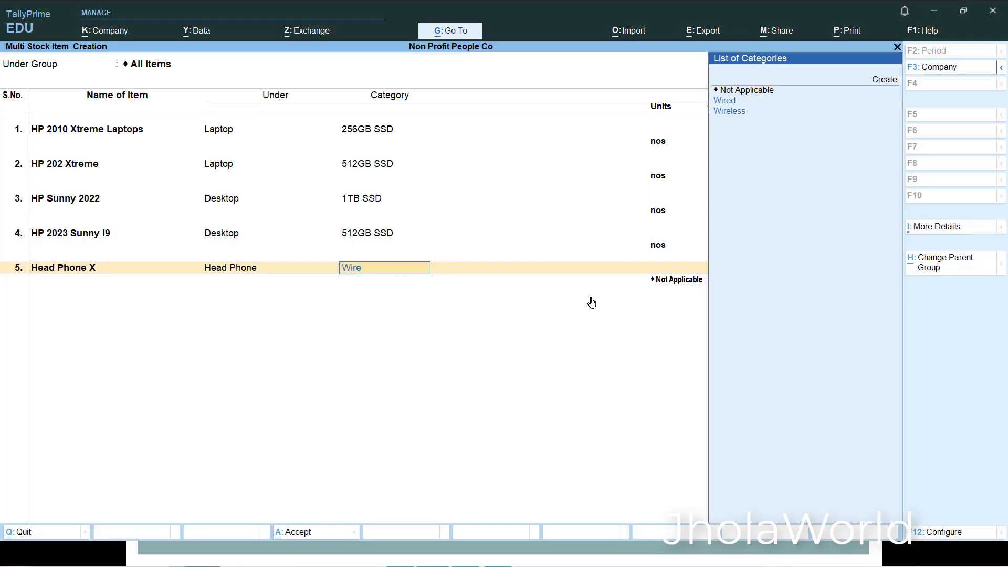
pyautogui.press('Return')
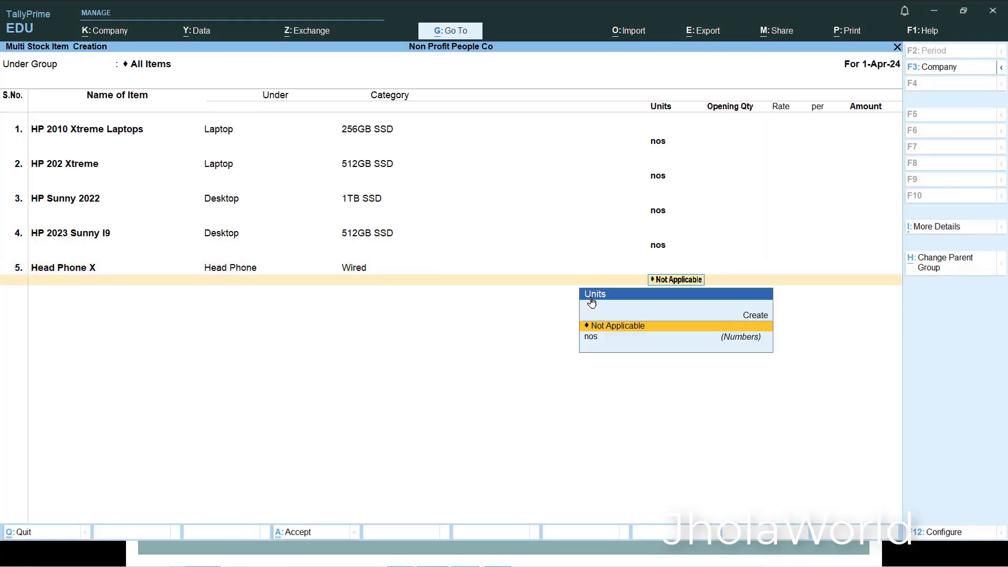
pyautogui.press('Return')
# - Check the presentation's activity table, return to TallyPrime, and add a sixth stock item named Head Phone Gamer 12X under Head Phone
pyautogui.hotkey('alt', 'Tab')
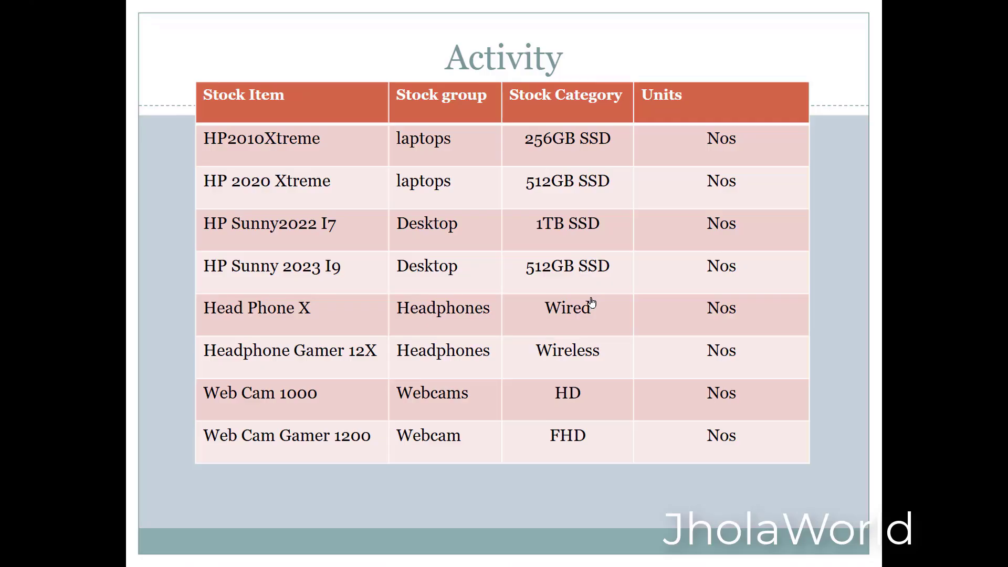
pyautogui.hotkey('alt', 'Tab')
pyautogui.write('He')
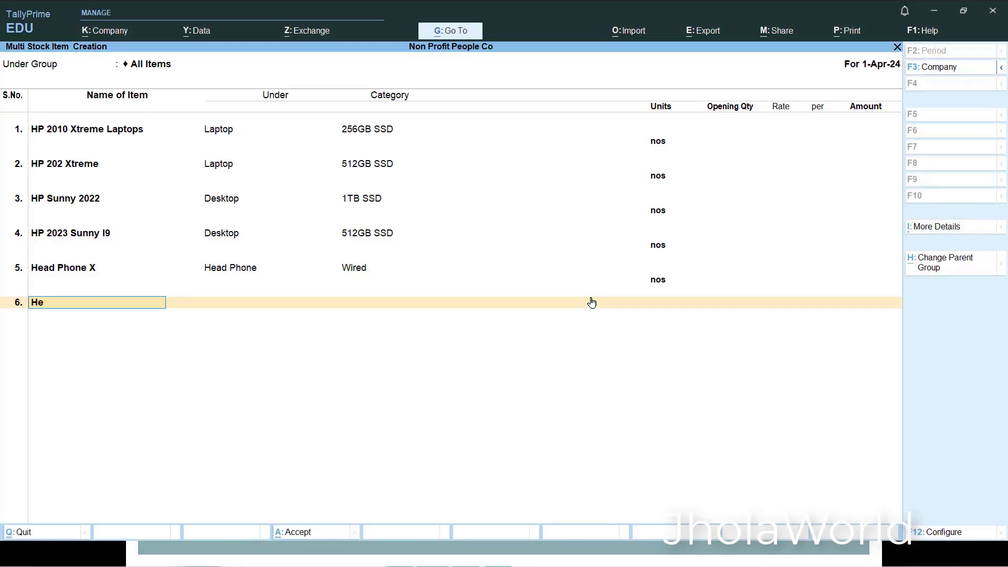
pyautogui.write('ad Phone Gamer 12X')
pyautogui.press('Return')
pyautogui.write('Head')
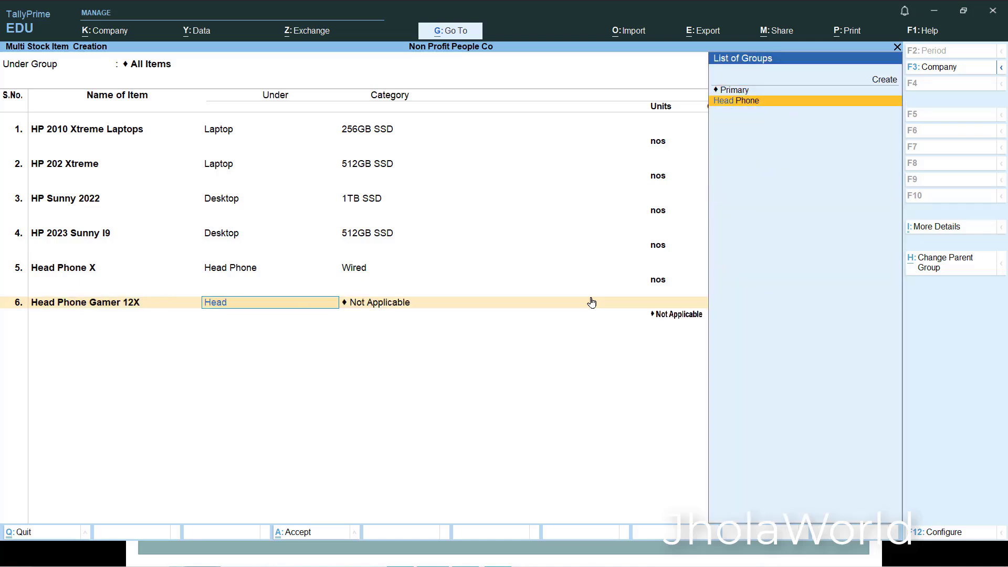
pyautogui.press('Return')
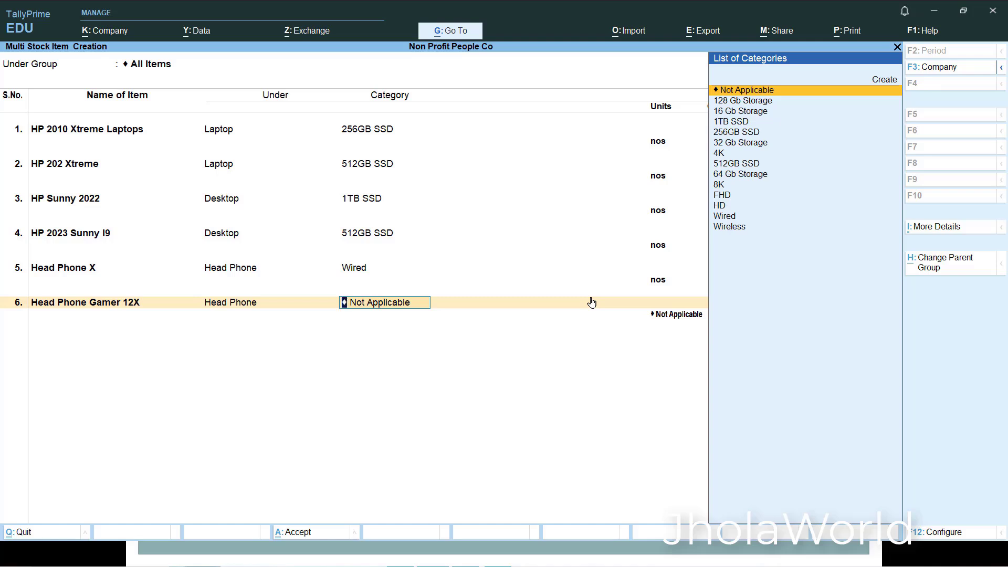
# - Assign the Wireless category and the nos unit to the Head Phone Gamer 12X item
pyautogui.write('Wire')
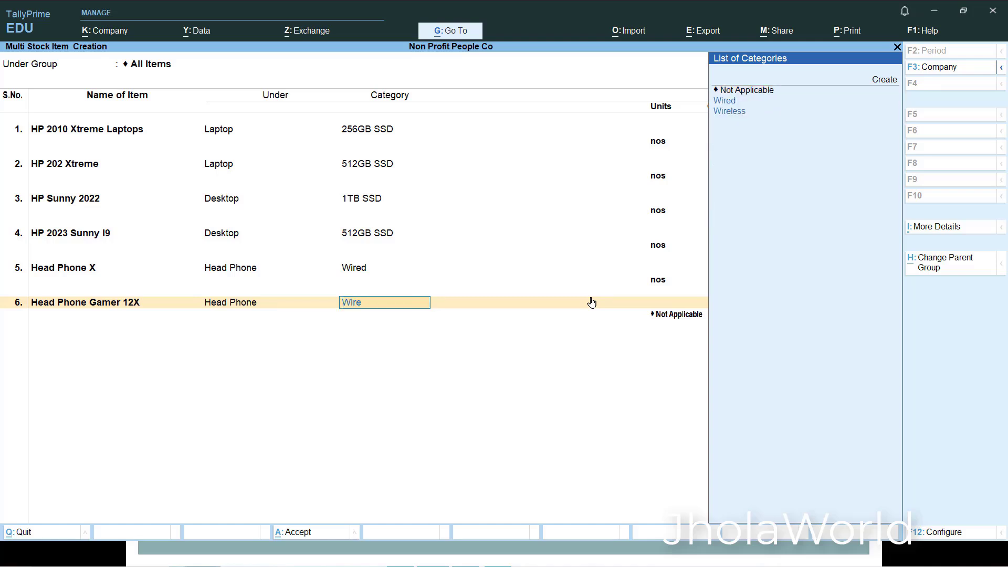
pyautogui.press('Down')
pyautogui.press('Return')
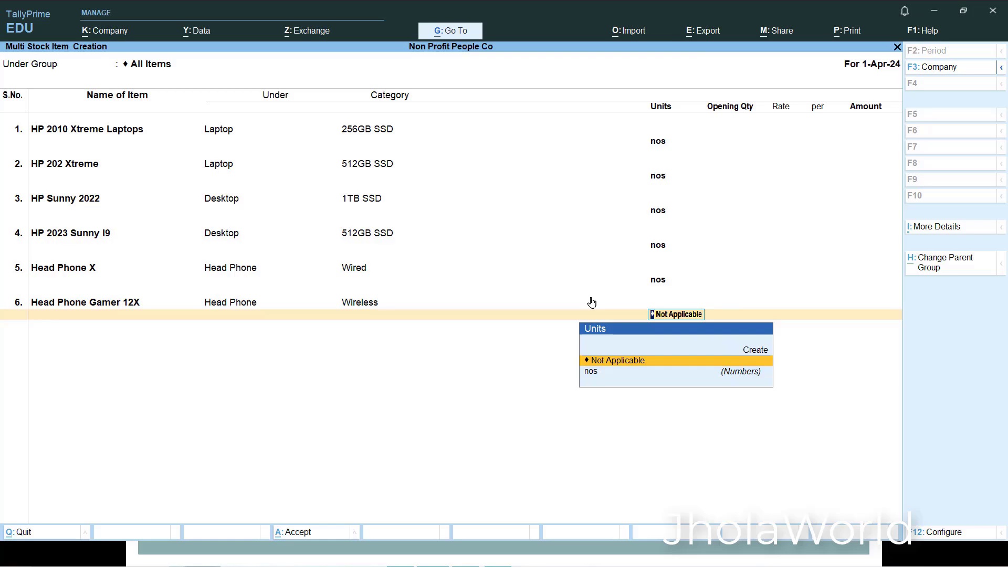
pyautogui.press('Return')
pyautogui.press('Return')
# - Check the presentation's activity table, return to TallyPrime, and add a seventh stock item named Web Cam1000 under the Webcams group
pyautogui.hotkey('alt', 'Tab')
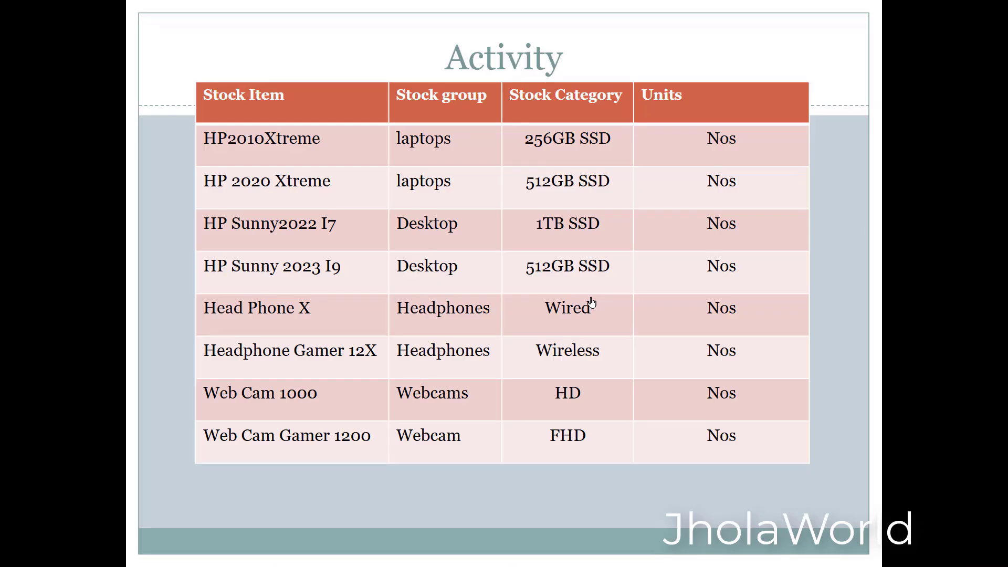
pyautogui.hotkey('alt', 'Tab')
pyautogui.write('We')
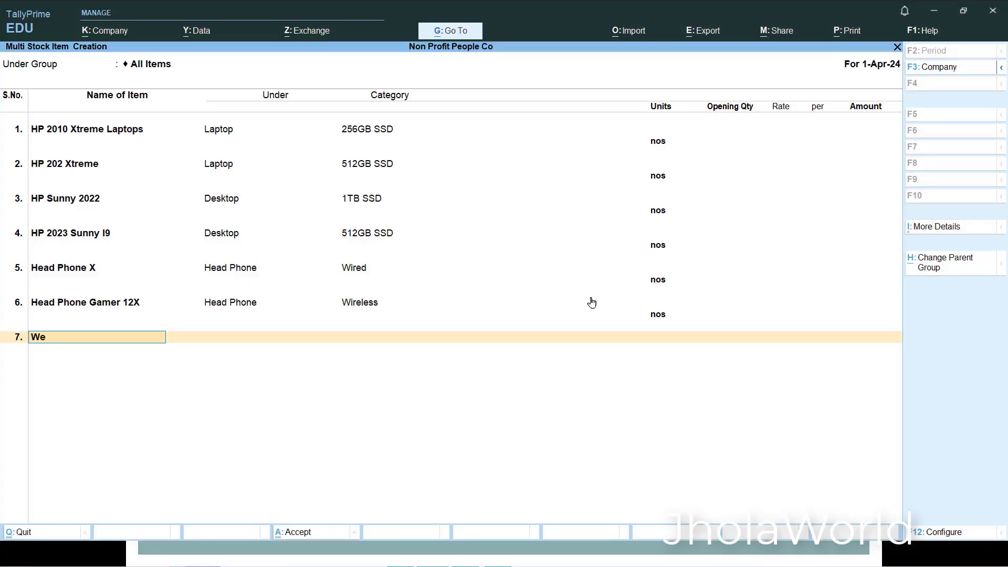
pyautogui.write('b Cam1000')
pyautogui.press('Return')
pyautogui.press('Return')
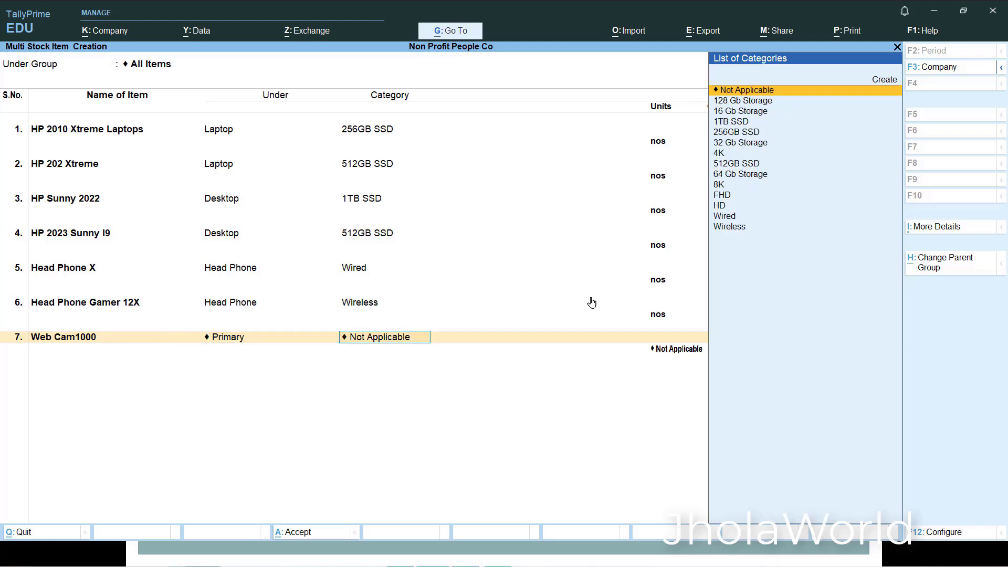
pyautogui.press('BackSpace')
pyautogui.write('We')
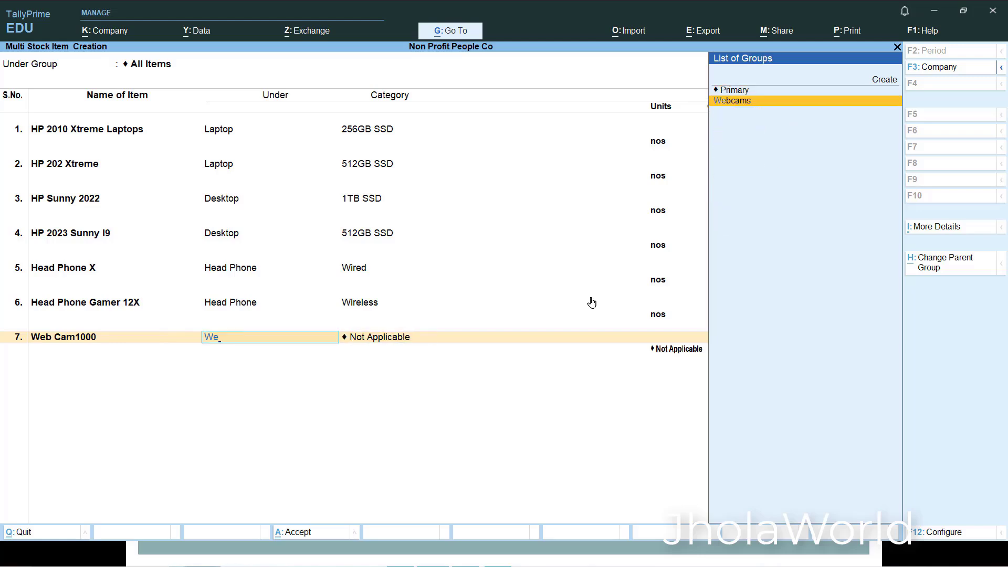
pyautogui.press('Return')
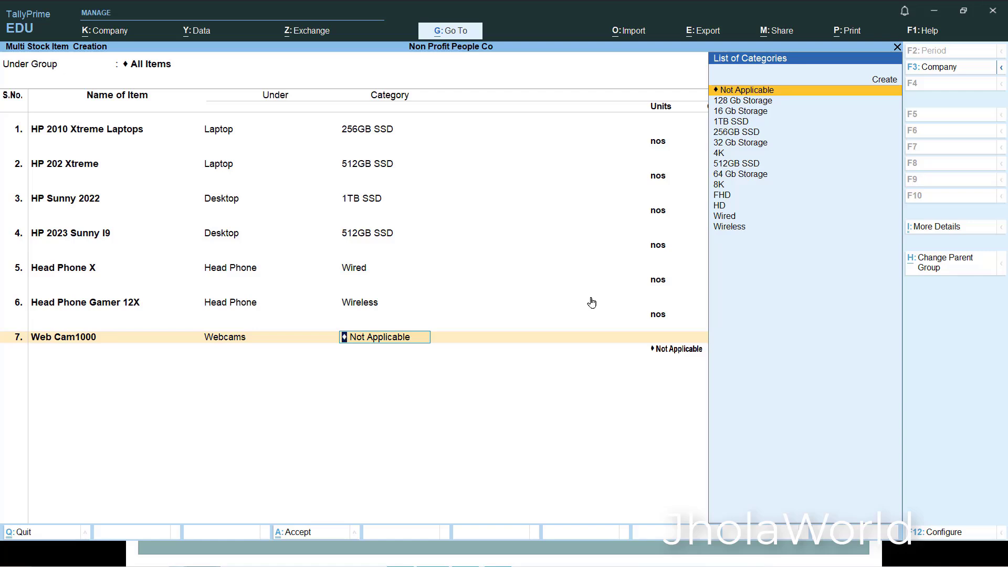
# - Assign the HD category and the nos unit to the Web Cam1000 item
pyautogui.write('HD')
pyautogui.press('Return')
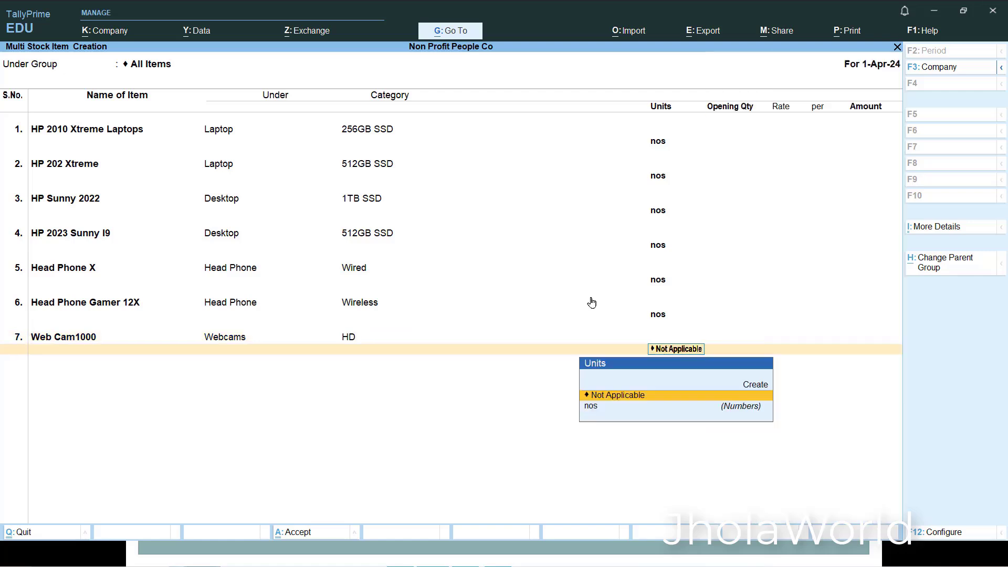
pyautogui.press('Return')
pyautogui.press('BackSpace')
pyautogui.press('Down')
pyautogui.press('Return')
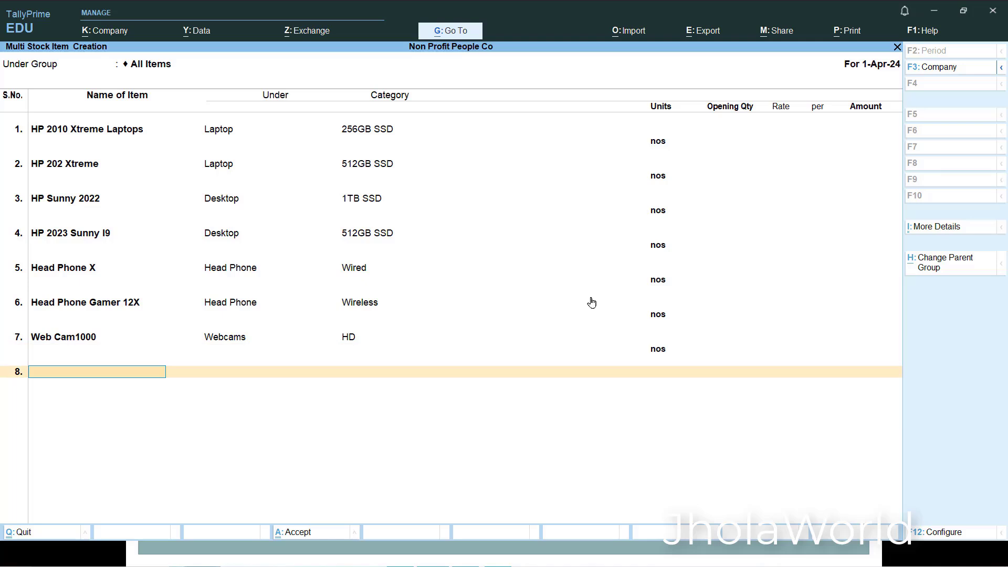
# - Add an eighth stock item named WebCam Gamer X under the Webcams group
pyautogui.write('WebCam Gamer X')
pyautogui.press('Return')
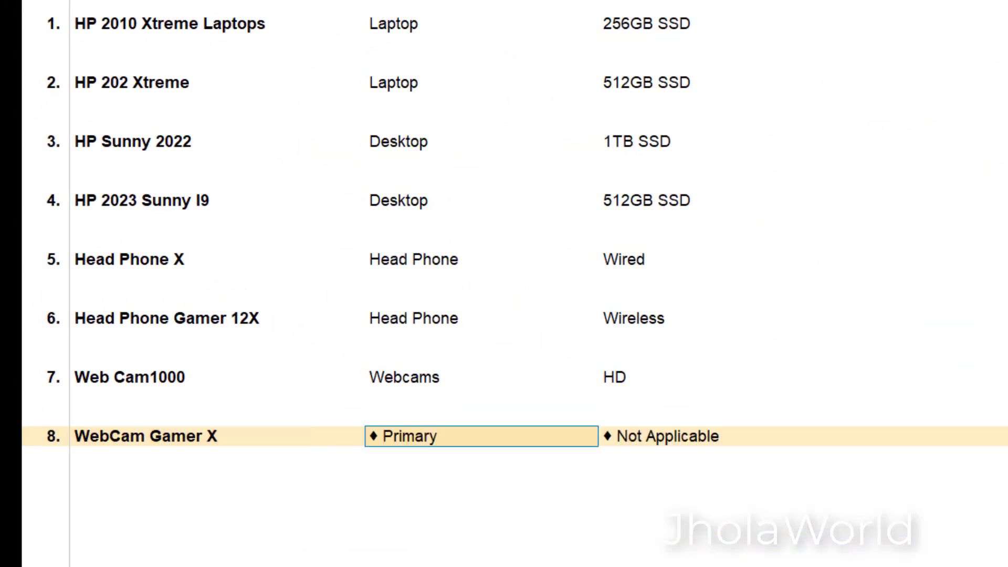
pyautogui.write('Web')
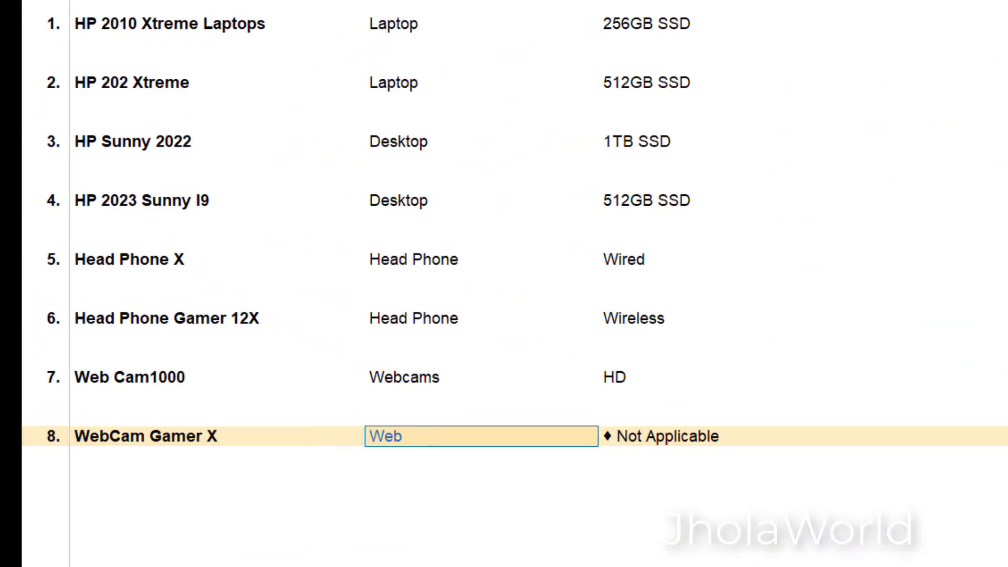
pyautogui.press('Return')
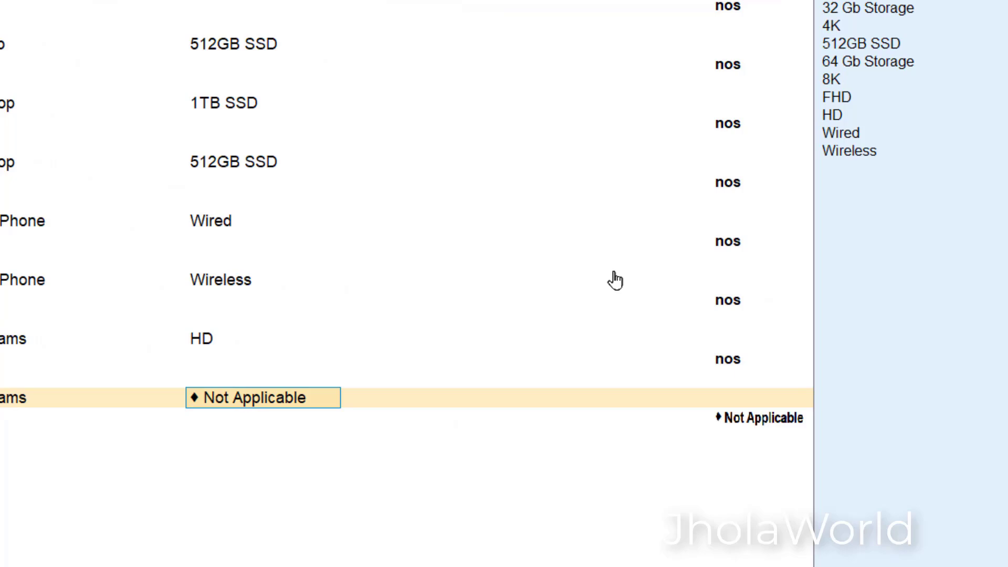
# - Give WebCam Gamer X the FHD category and nos unit, and save the whole list of stock items
pyautogui.press('Down')
pyautogui.press('Down')
pyautogui.press('Down')
pyautogui.press('Down')
pyautogui.press('Down')
pyautogui.press('Down')
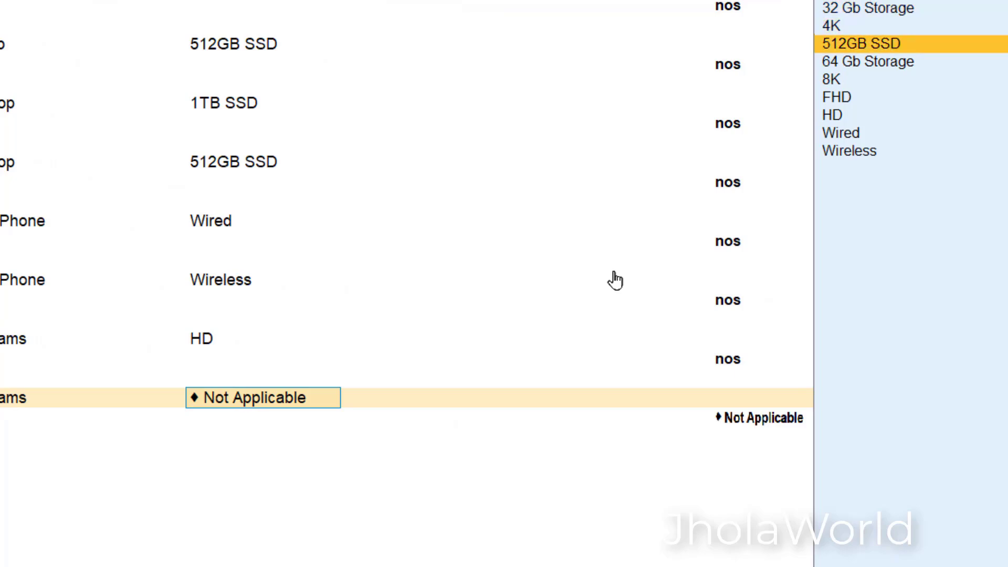
pyautogui.press('Return')
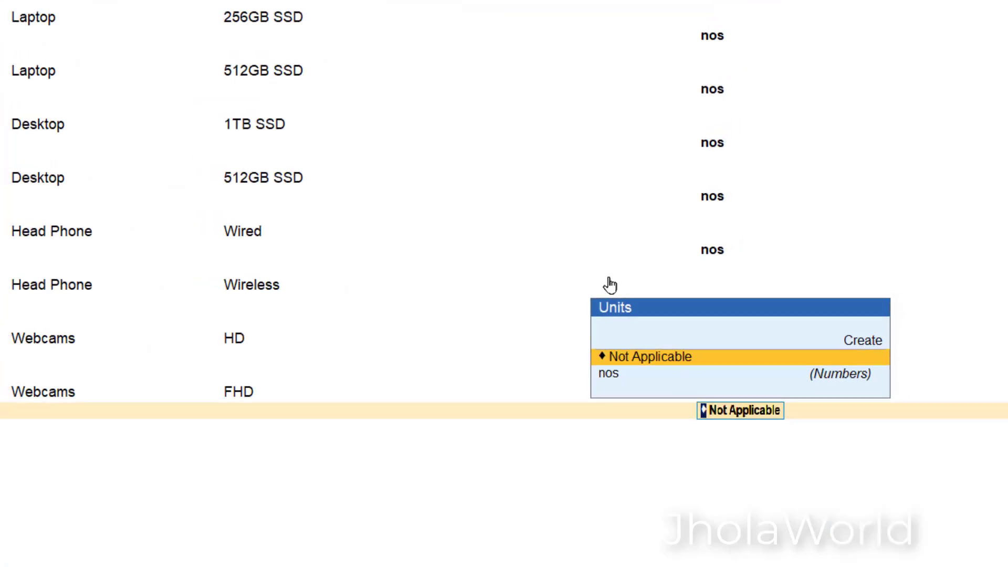
pyautogui.press('Down')
pyautogui.press('Return')
pyautogui.press('Return')
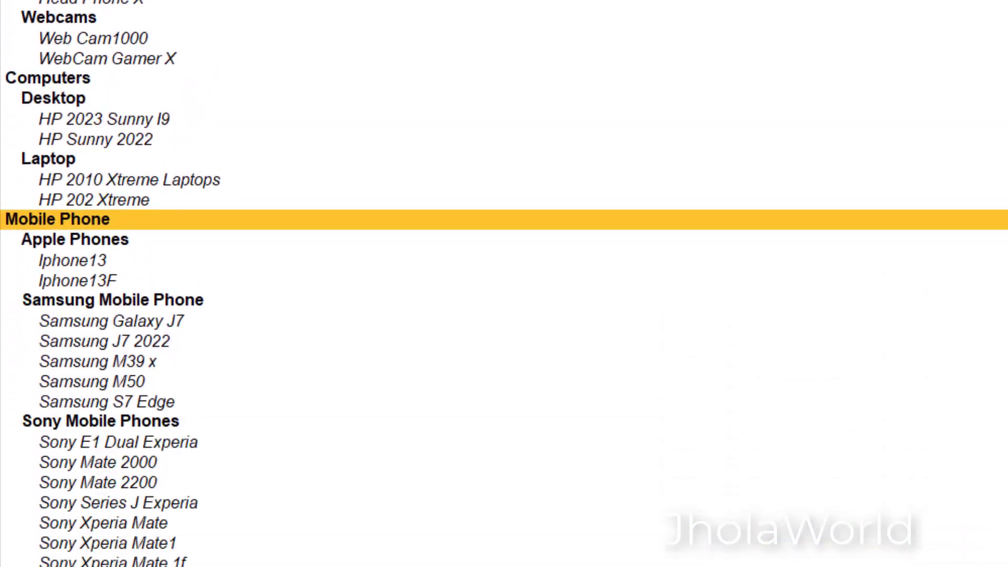
# - Show the chart of accounts as a flat stock item list and open multi-alteration for the Computer Accessories group to review its items
pyautogui.press('F5')
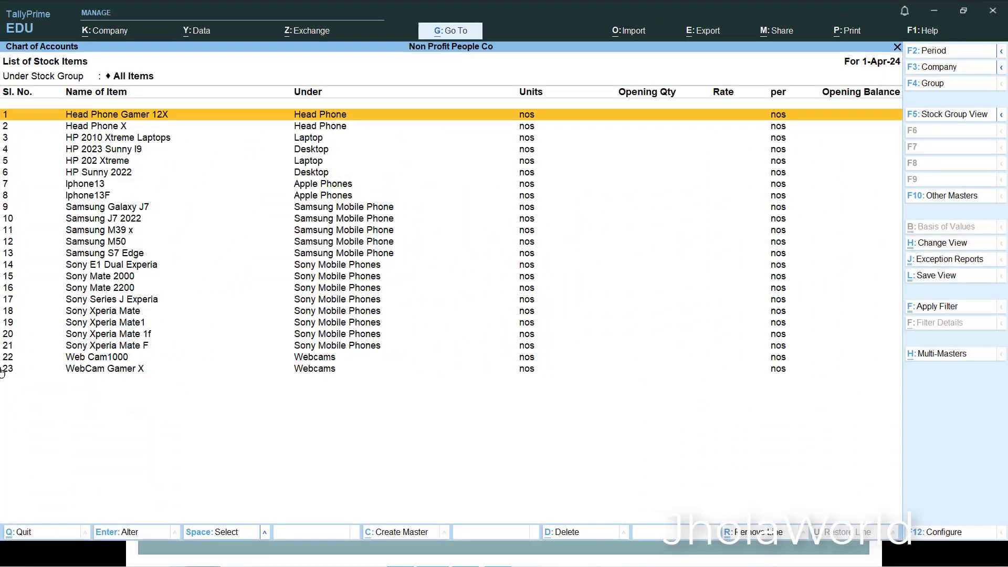
pyautogui.click(14, 370)
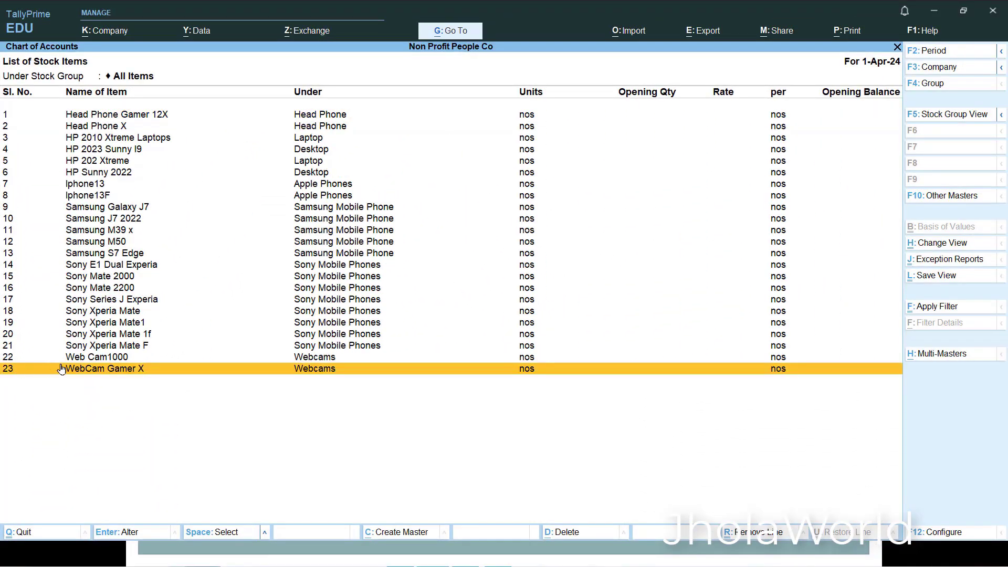
pyautogui.click(953, 353)
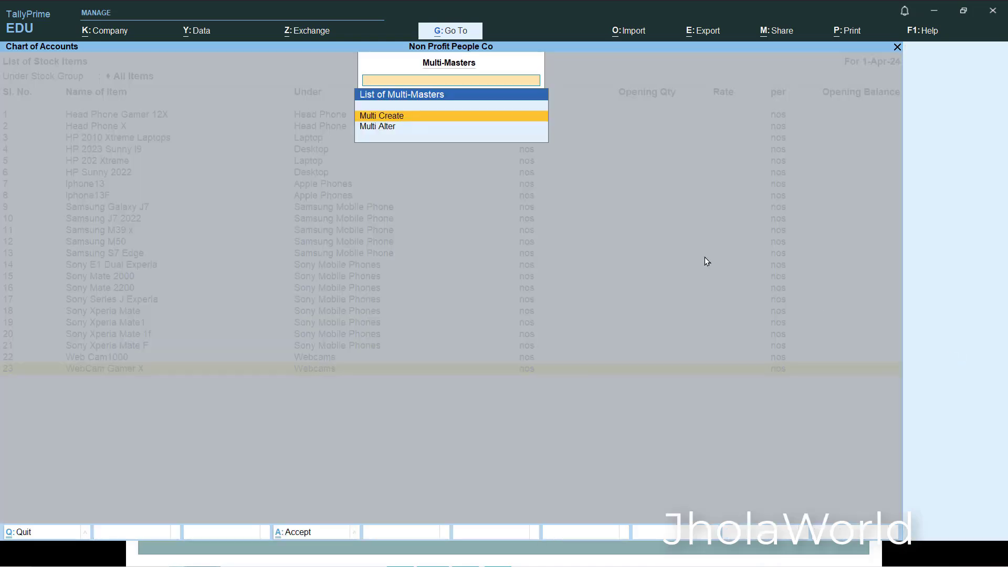
pyautogui.click(395, 128)
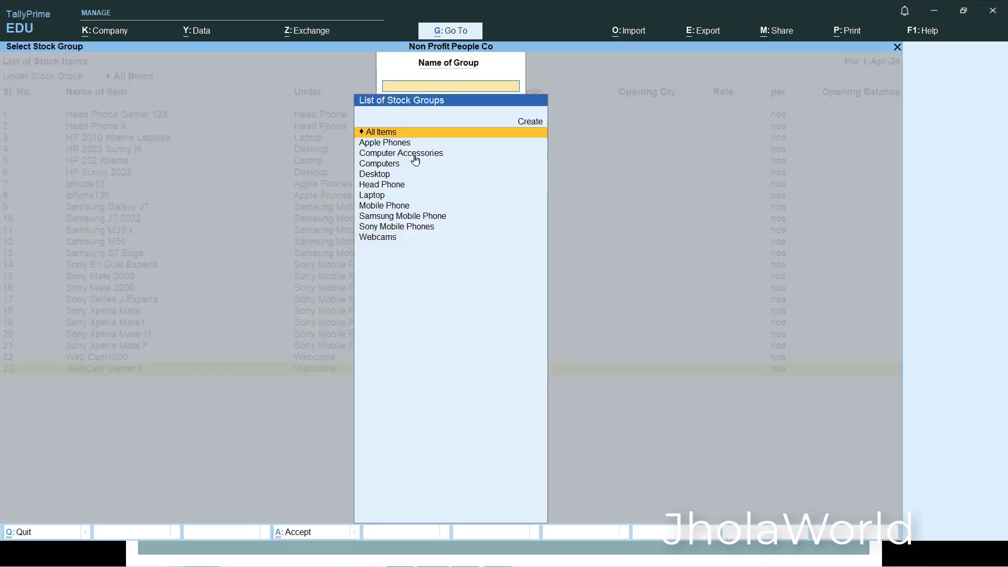
pyautogui.click(415, 154)
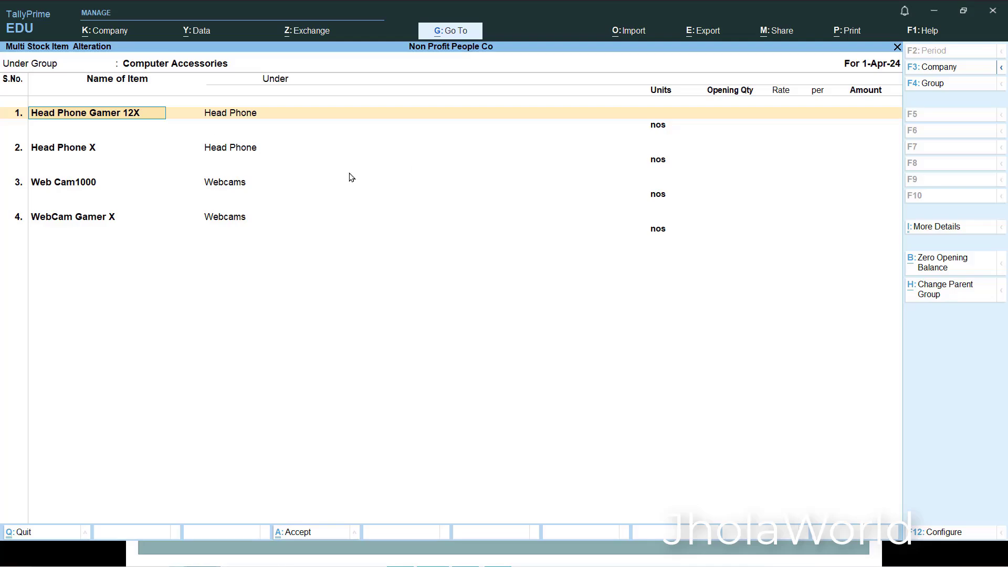
# - Leave the multi-item alteration without changes and return to the Gateway of Tally
pyautogui.hotkey('ctrl', 'q')
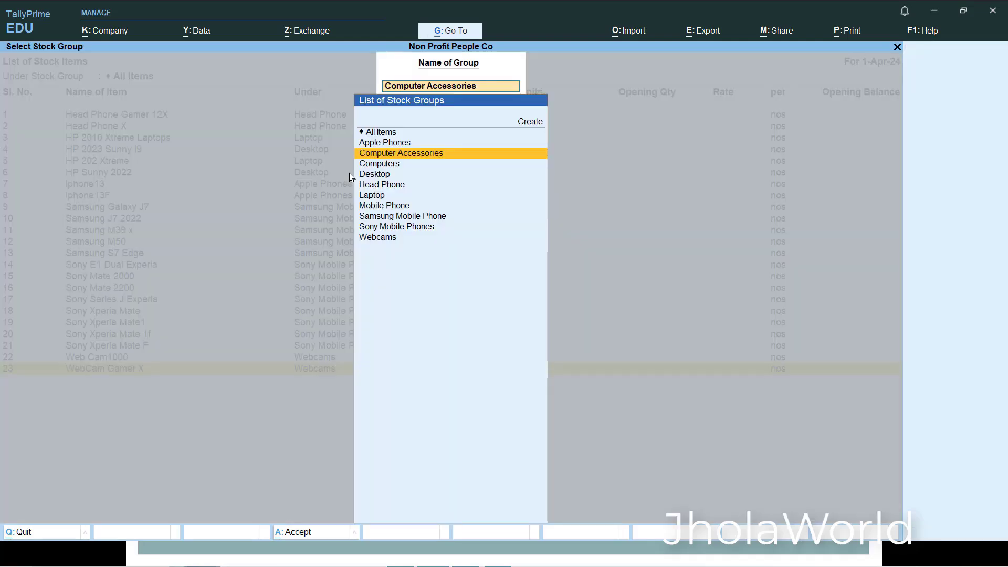
pyautogui.press('Escape')
pyautogui.press('Escape')
pyautogui.press('Escape')
pyautogui.press('Escape')
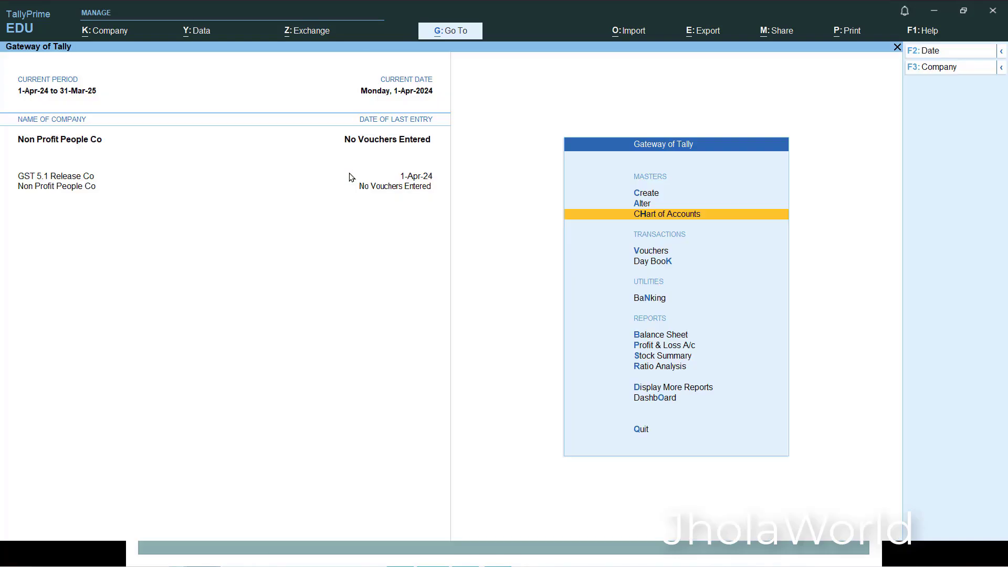
pyautogui.press('Escape')
pyautogui.press('Escape')
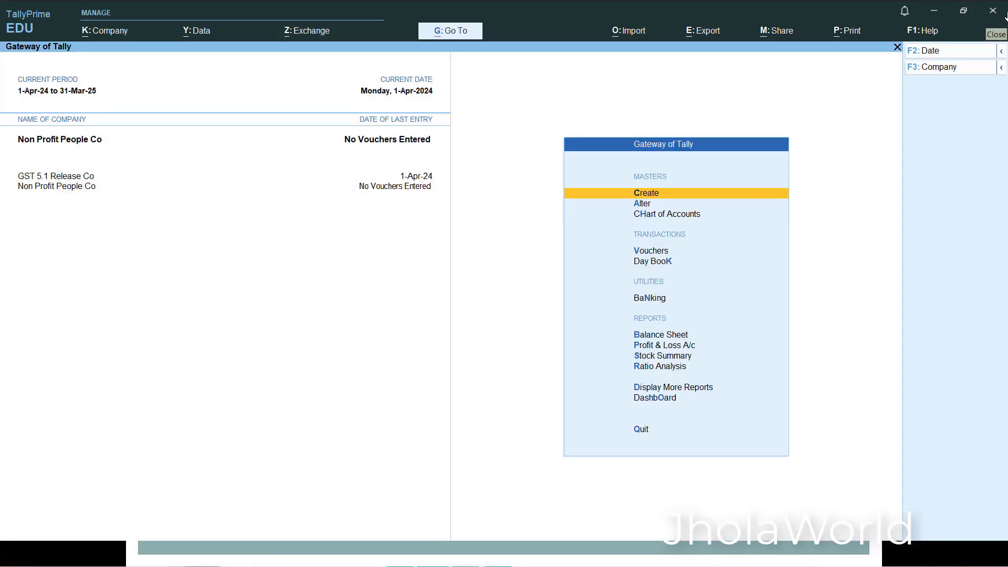